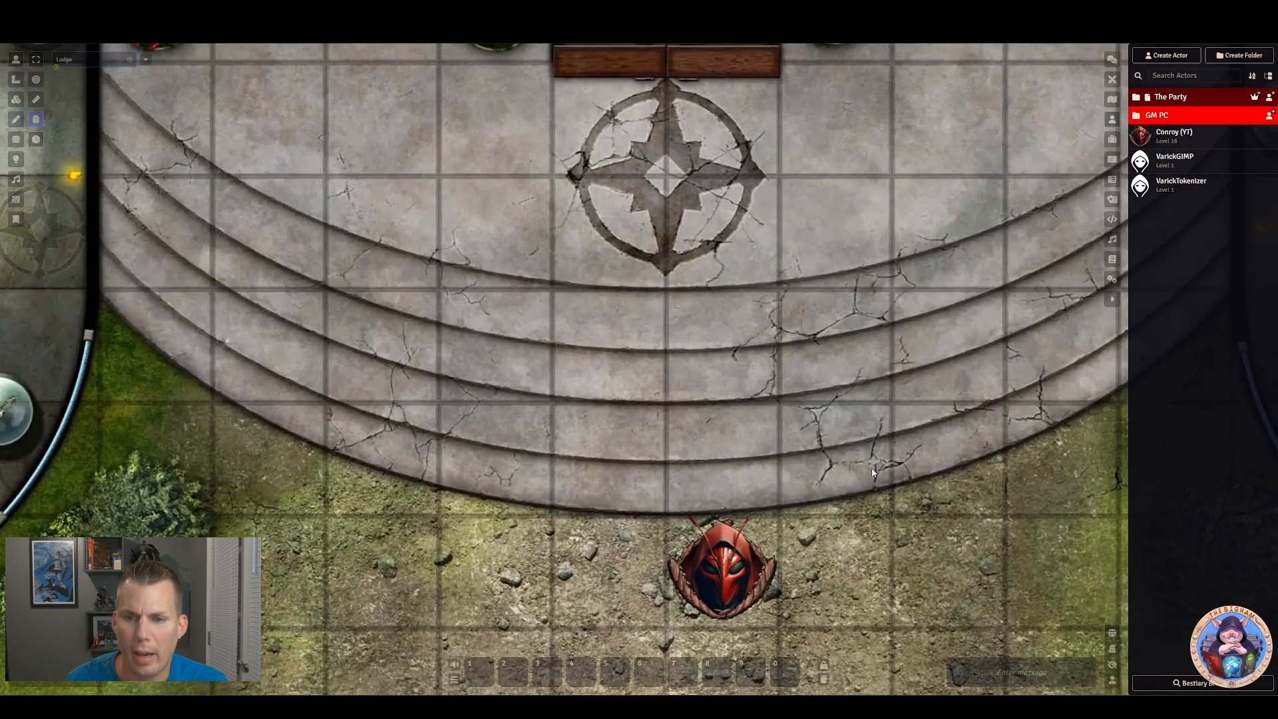
# Step: Open Conroy (YT)'s character sheet from the map token and launch the avatar and token image editor from the portrait
pyautogui.moveTo(747, 624); pyautogui.dragTo(703, 433)
pyautogui.scroll(4, 703, 433)
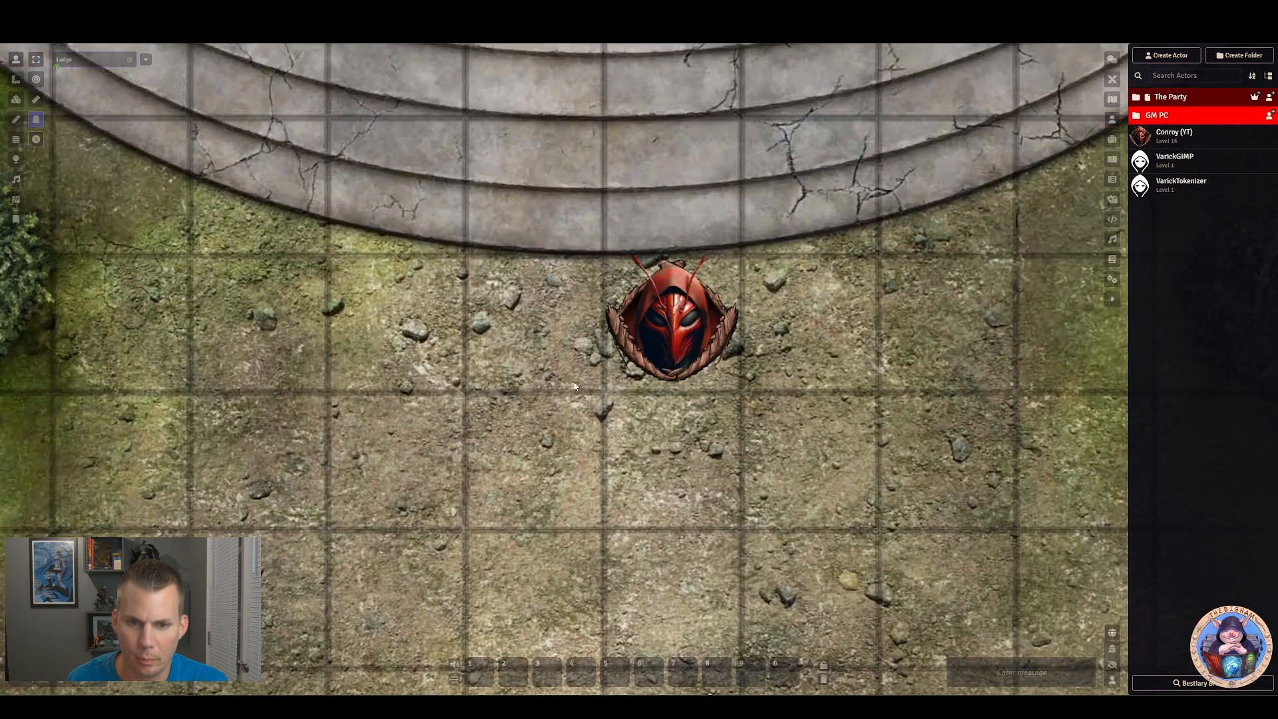
pyautogui.click(652, 352)
pyautogui.doubleClick(652, 352)
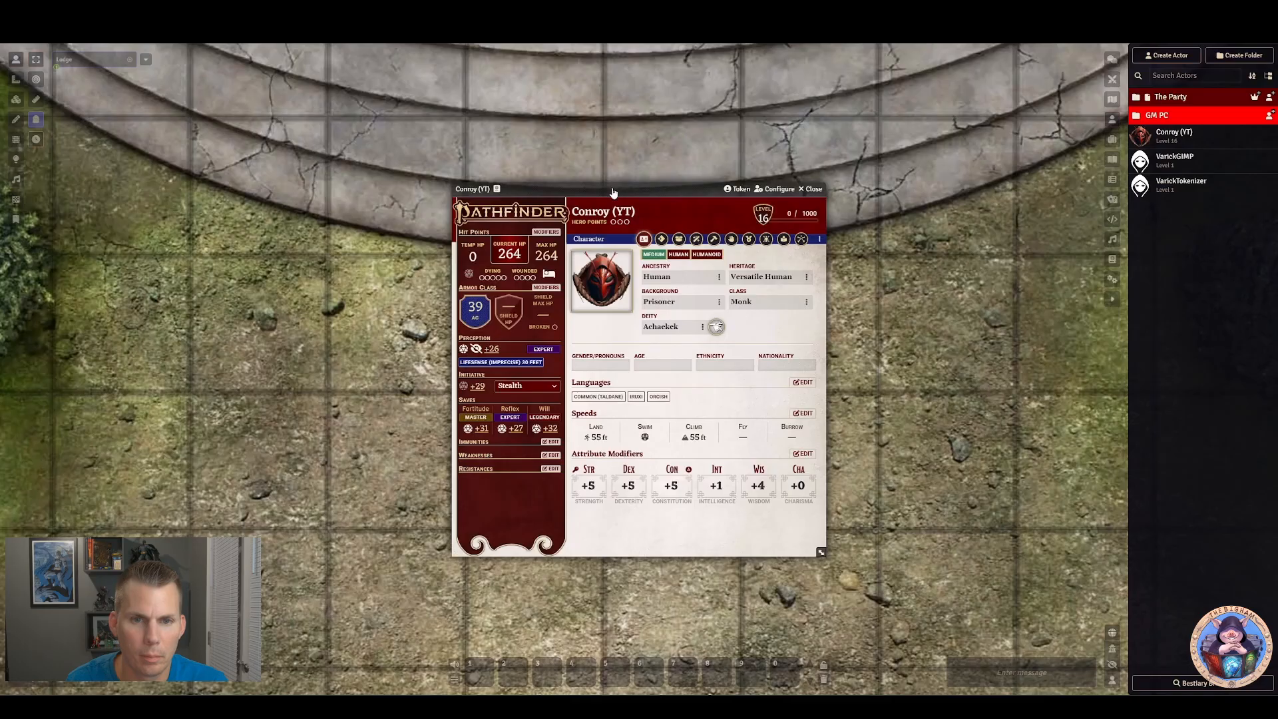
pyautogui.moveTo(611, 188); pyautogui.dragTo(359, 164)
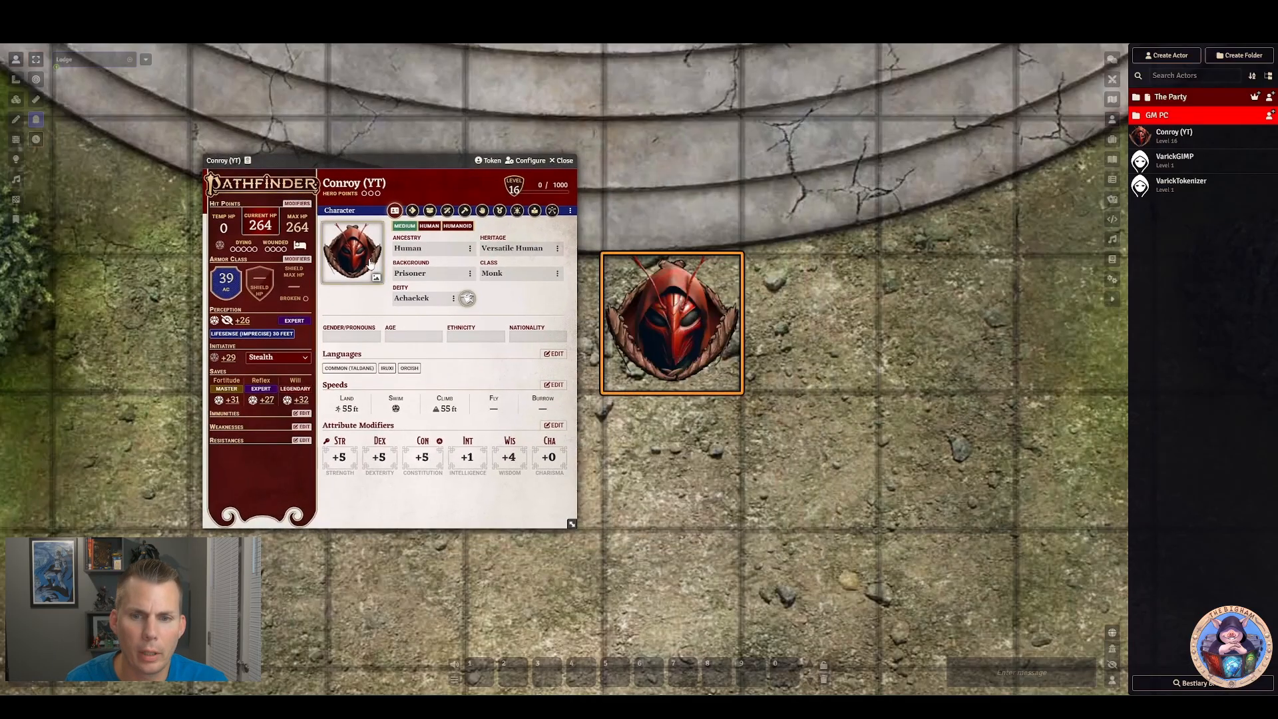
pyautogui.click(367, 277)
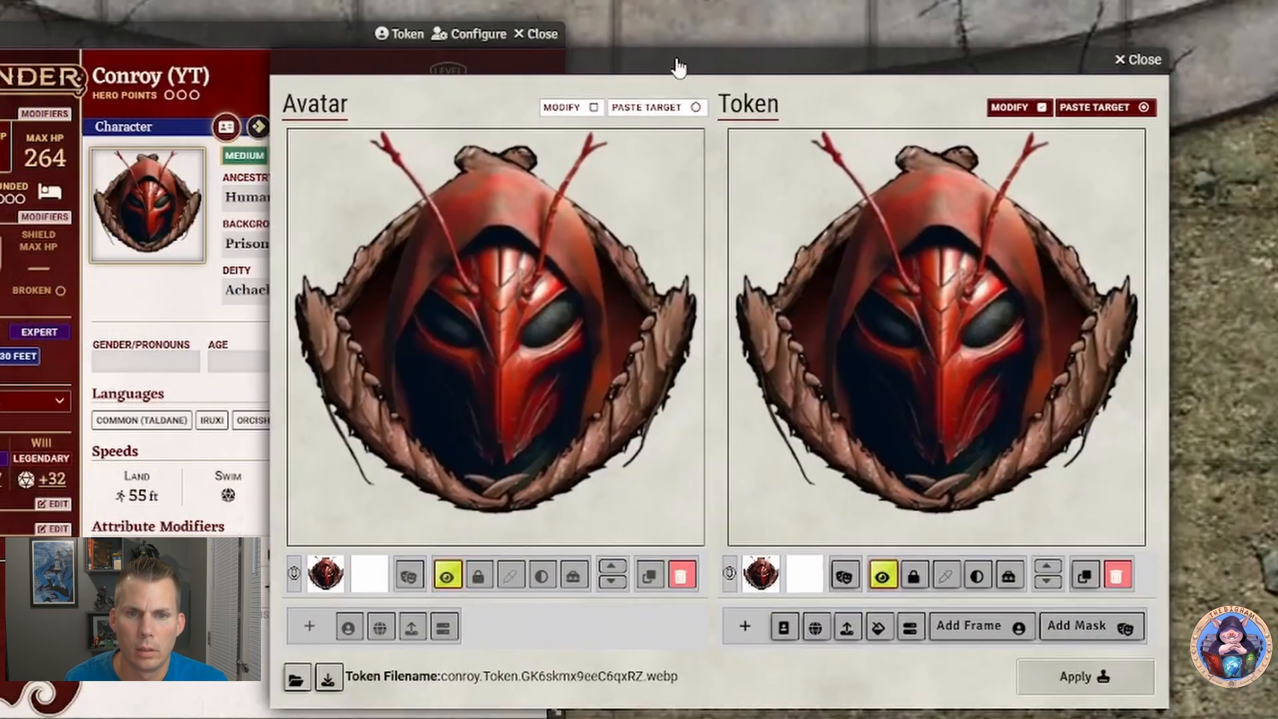
pyautogui.moveTo(676, 66); pyautogui.dragTo(675, 58)
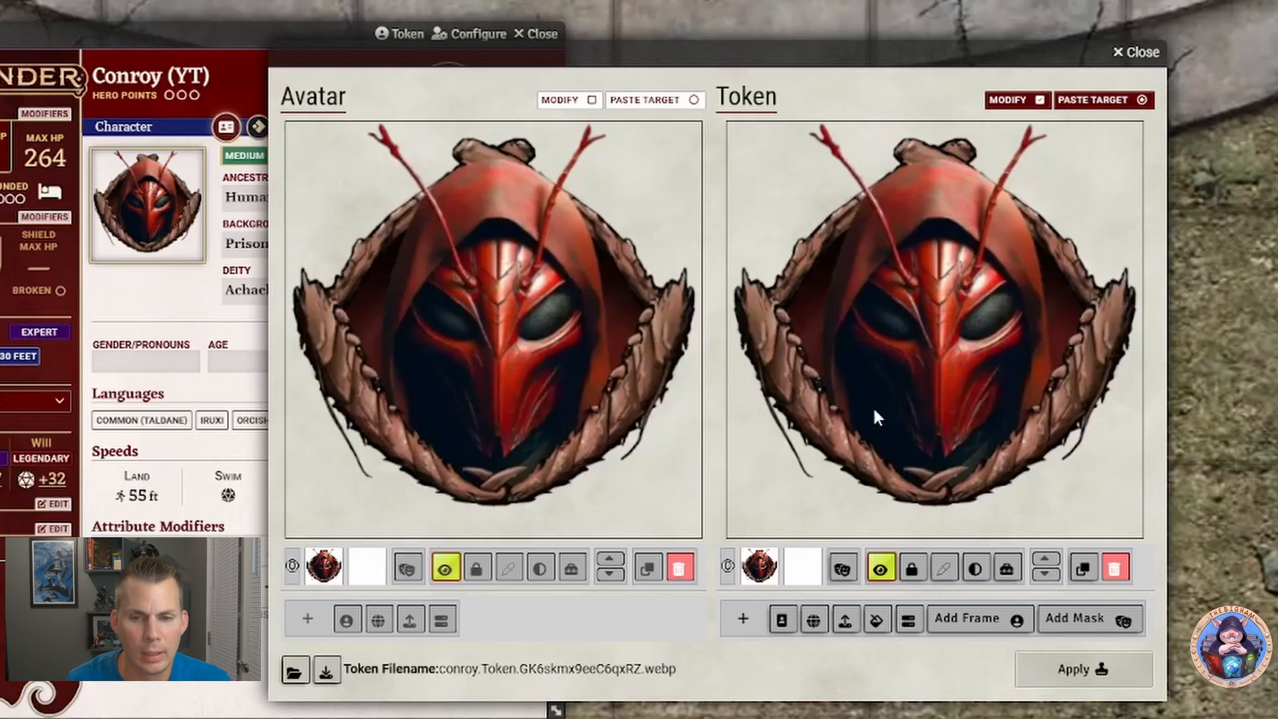
# Step: Add the thin fire ring frame to the token image and place its layer beneath the character artwork
pyautogui.click(965, 620)
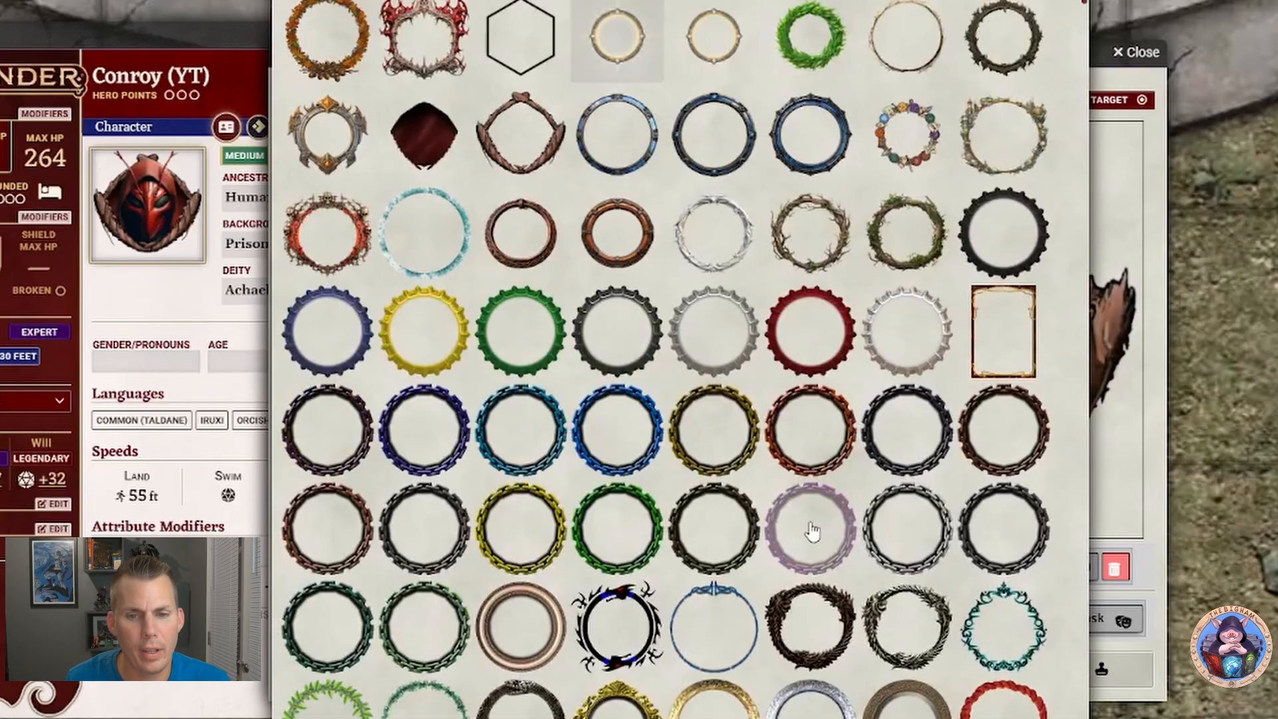
pyautogui.scroll(-20, 812, 530)
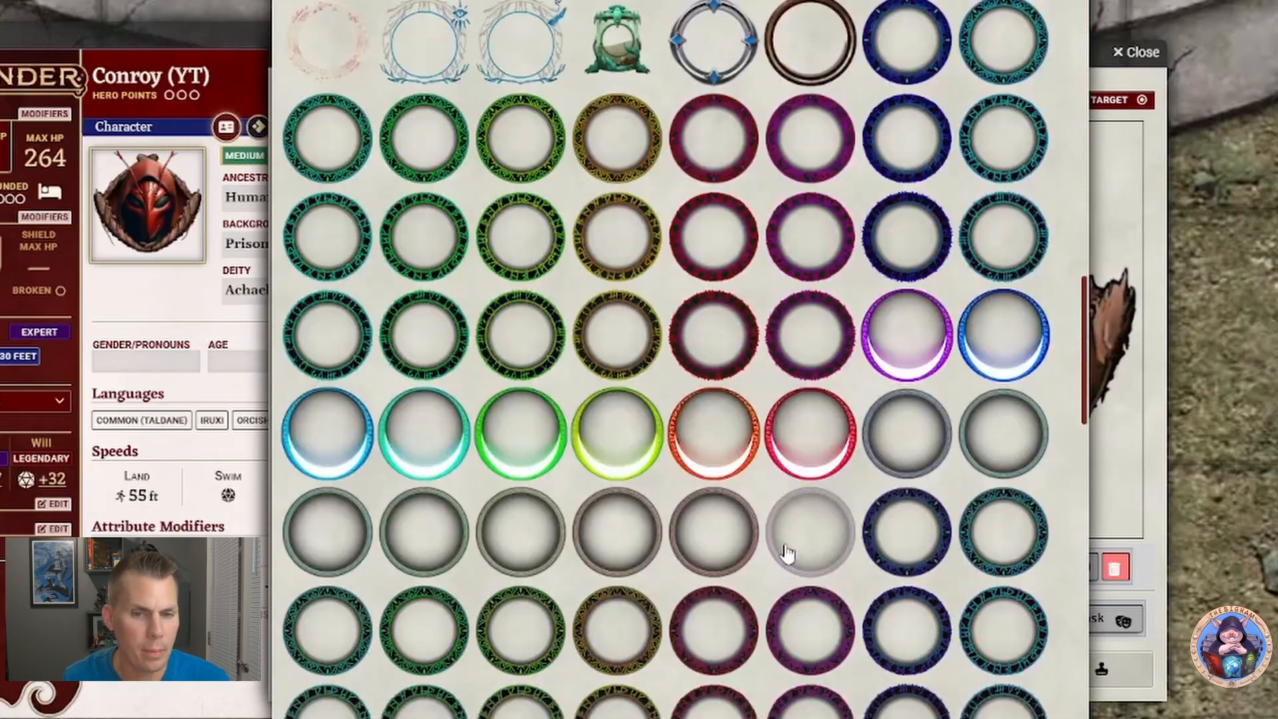
pyautogui.scroll(-20, 786, 553)
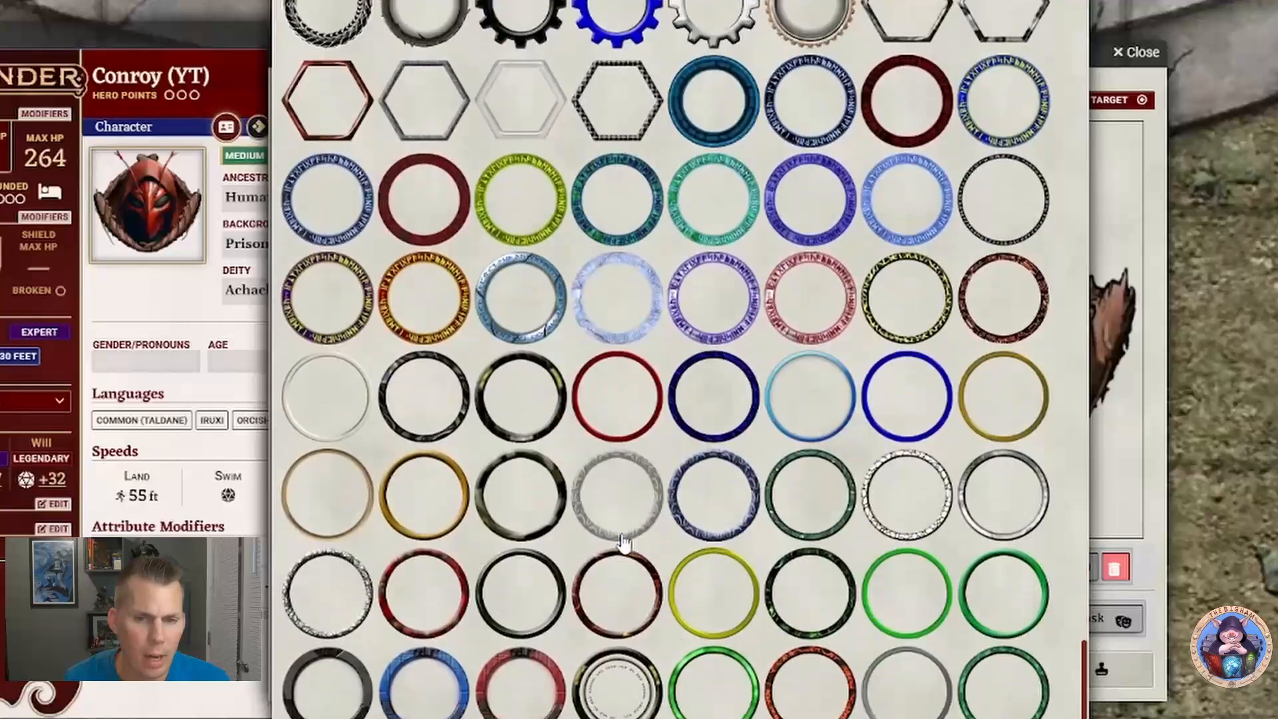
pyautogui.scroll(-20, 623, 542)
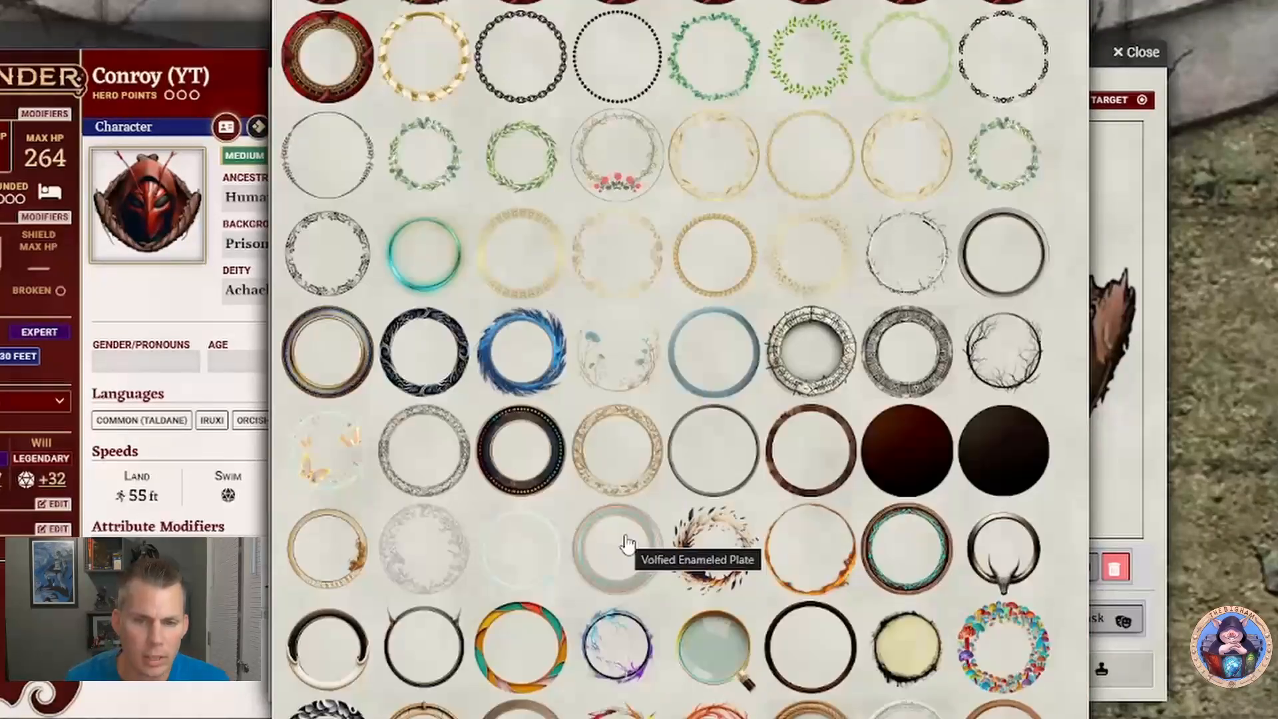
pyautogui.click(834, 569)
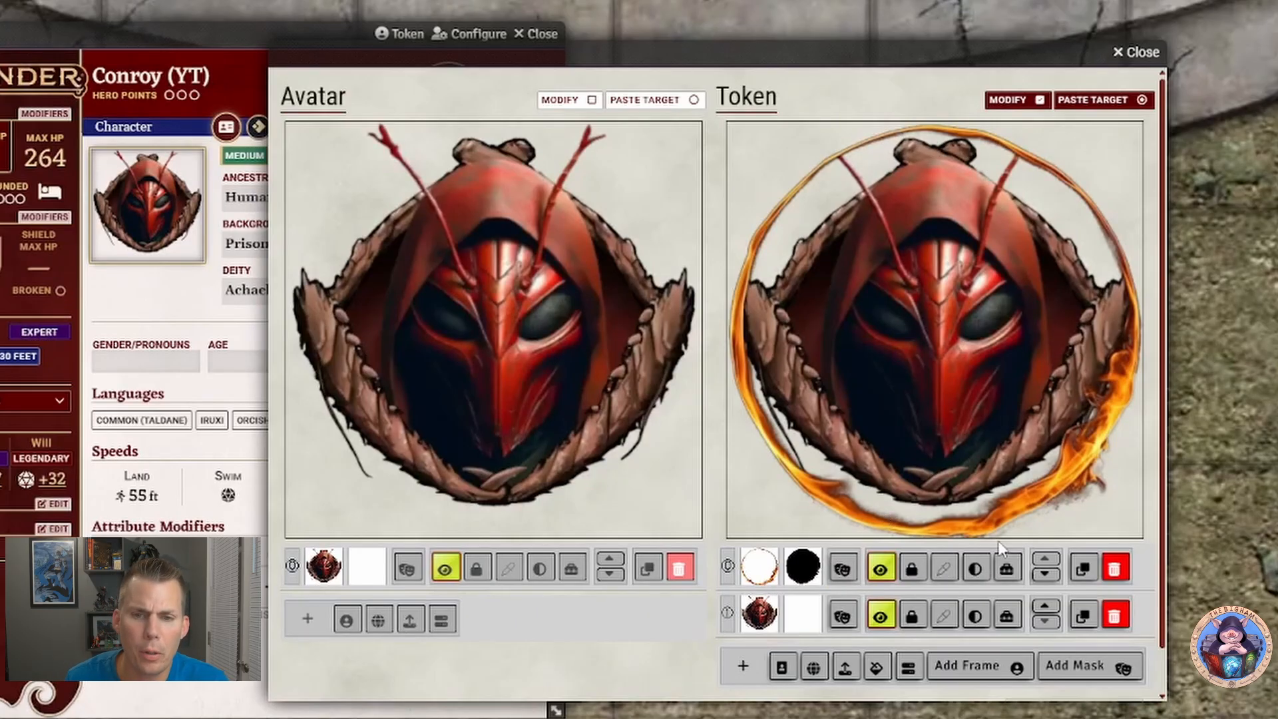
pyautogui.click(1044, 575)
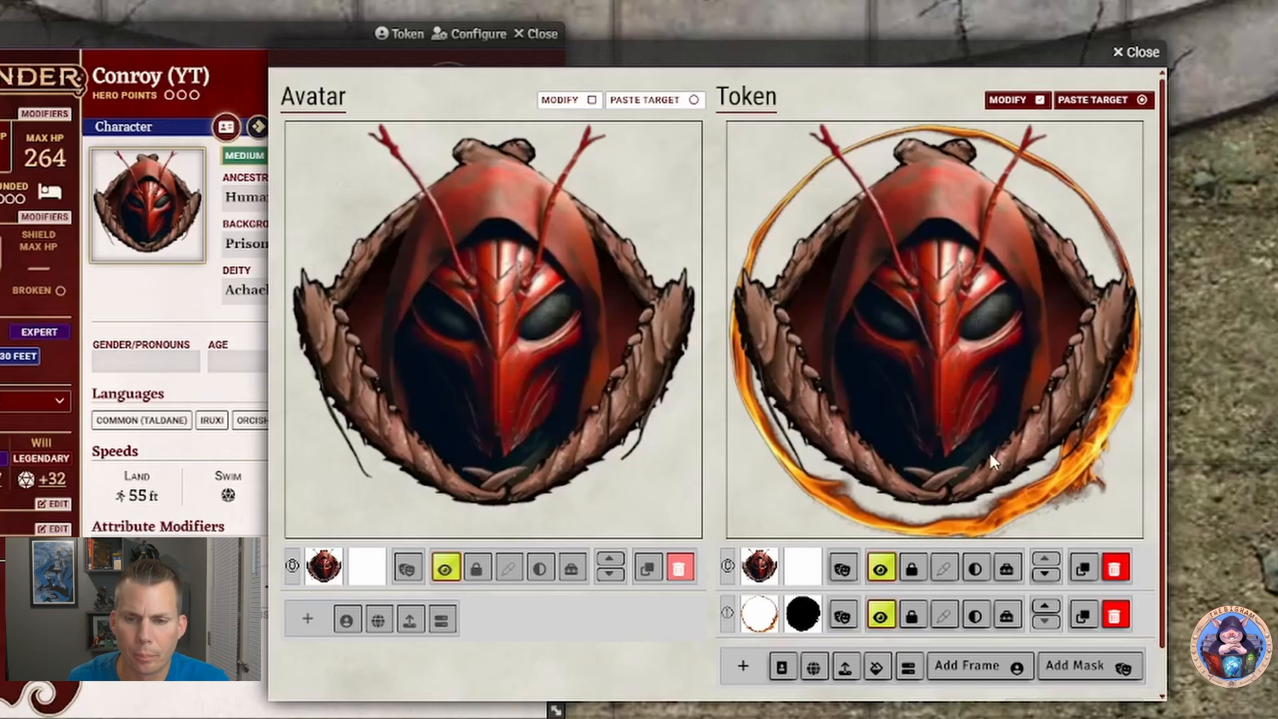
# Step: Unlock the fire ring layer, scale and reposition it so flames show around the artwork's lower edge, and lock it again
pyautogui.click(912, 616)
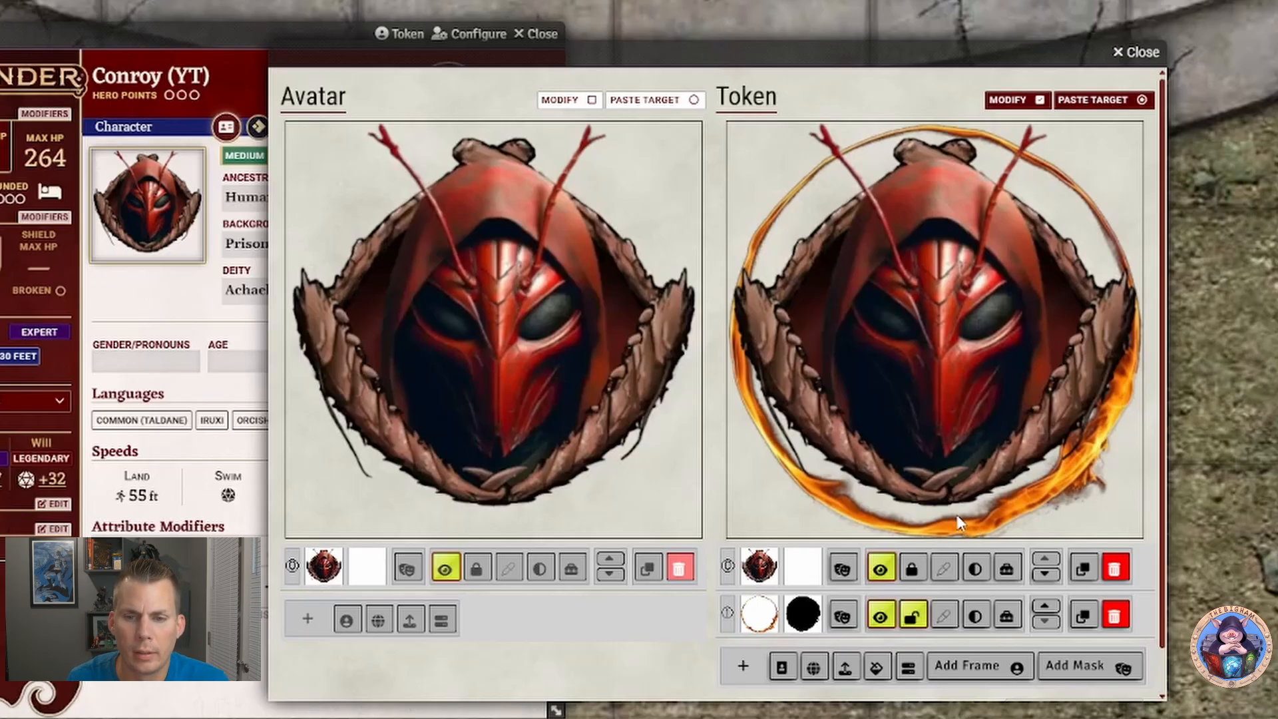
pyautogui.scroll(-4, 956, 514)
pyautogui.scroll(6, 957, 516)
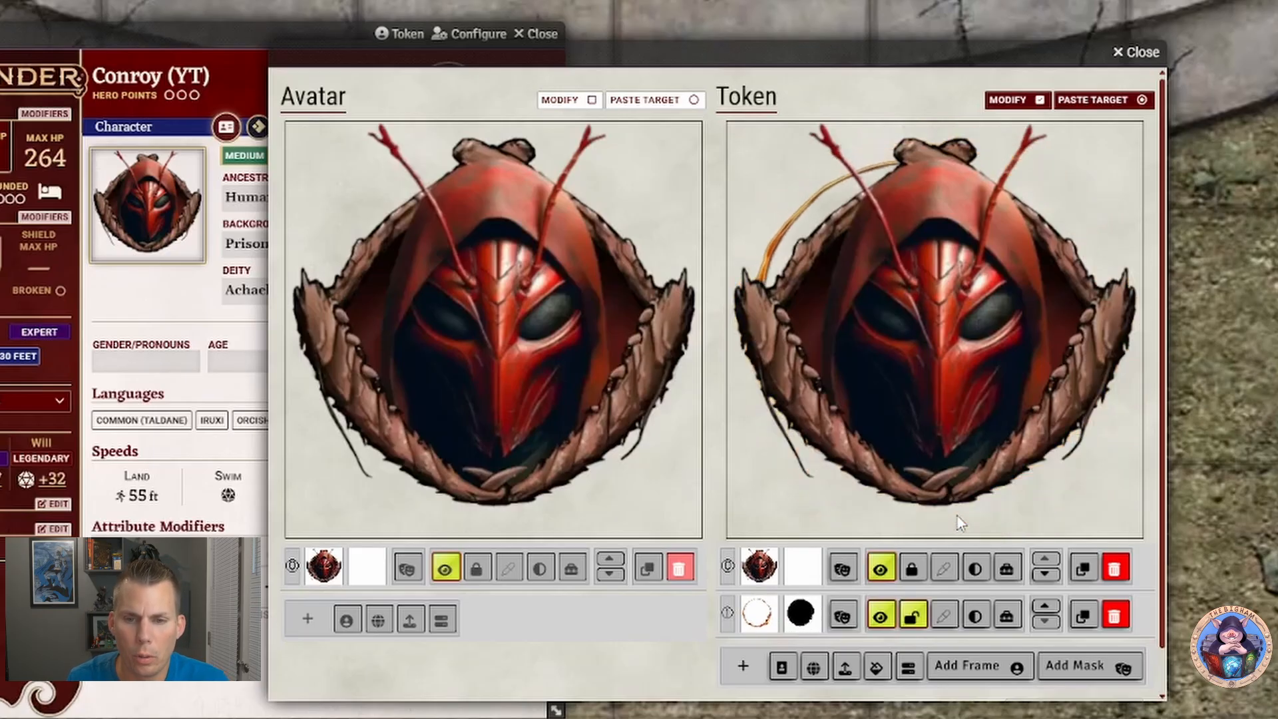
pyautogui.moveTo(1061, 475); pyautogui.dragTo(1016, 486)
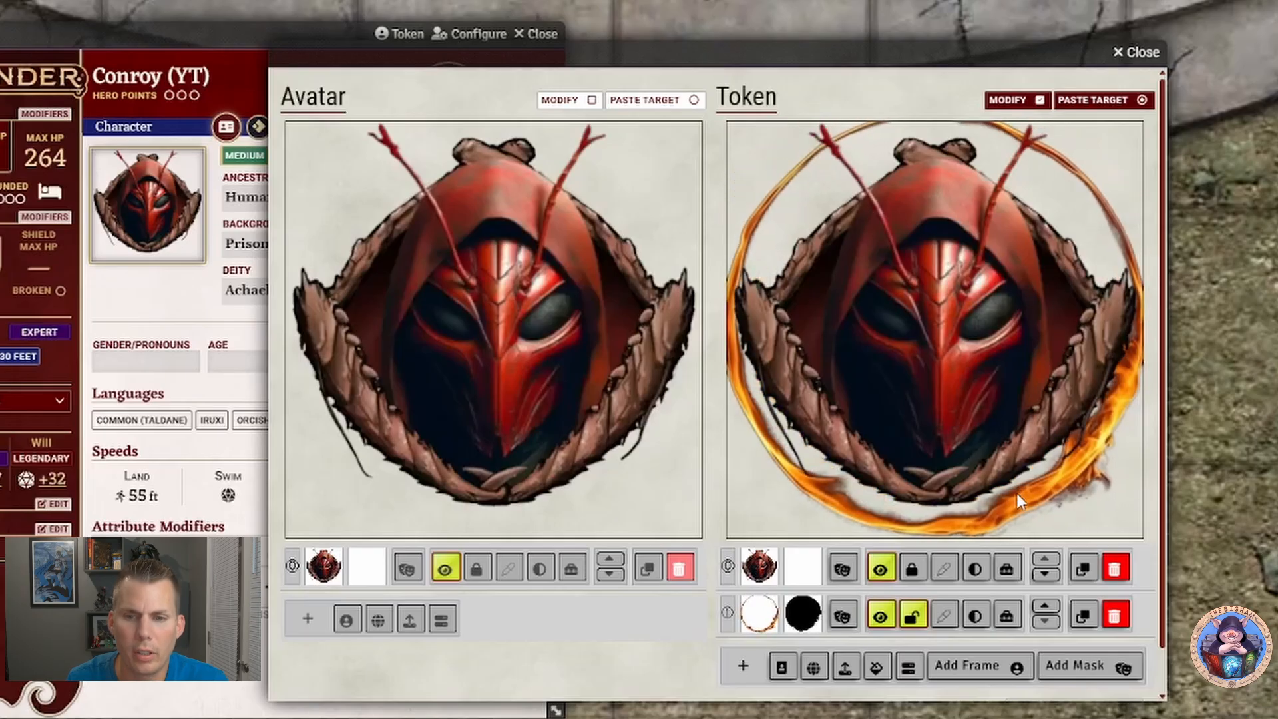
pyautogui.scroll(-3, 1018, 486)
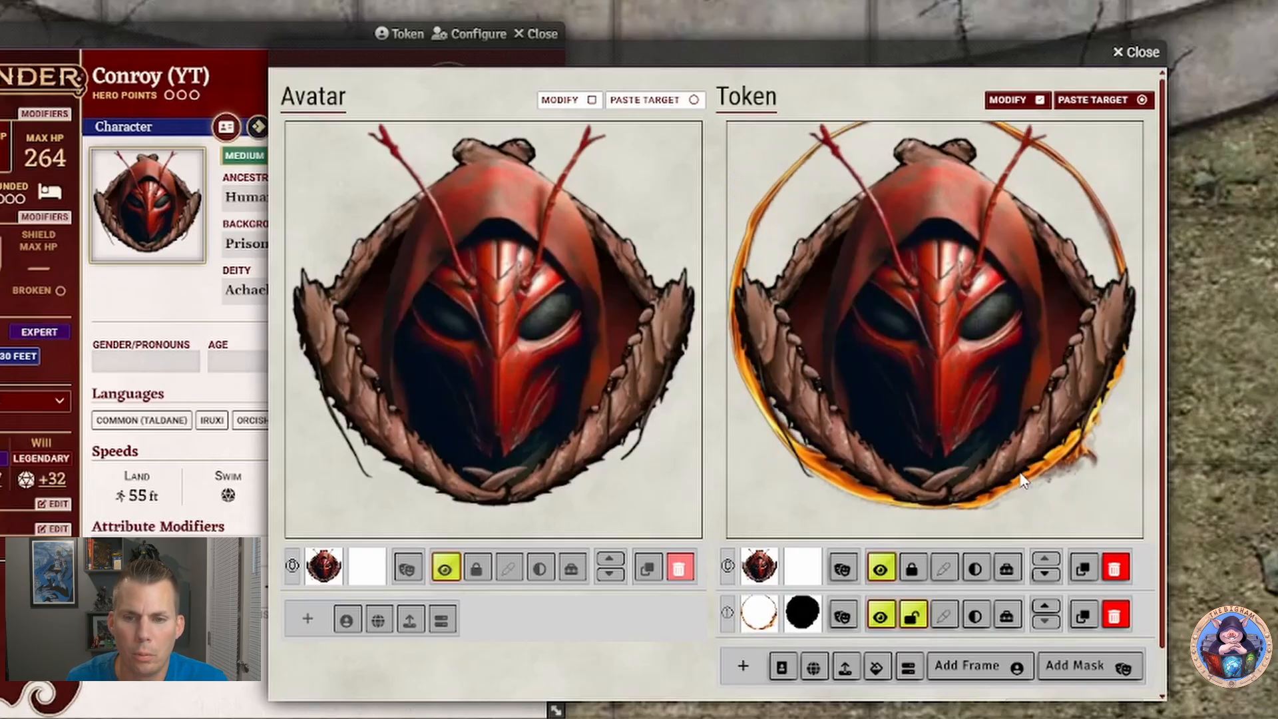
pyautogui.moveTo(1029, 474); pyautogui.dragTo(1039, 480)
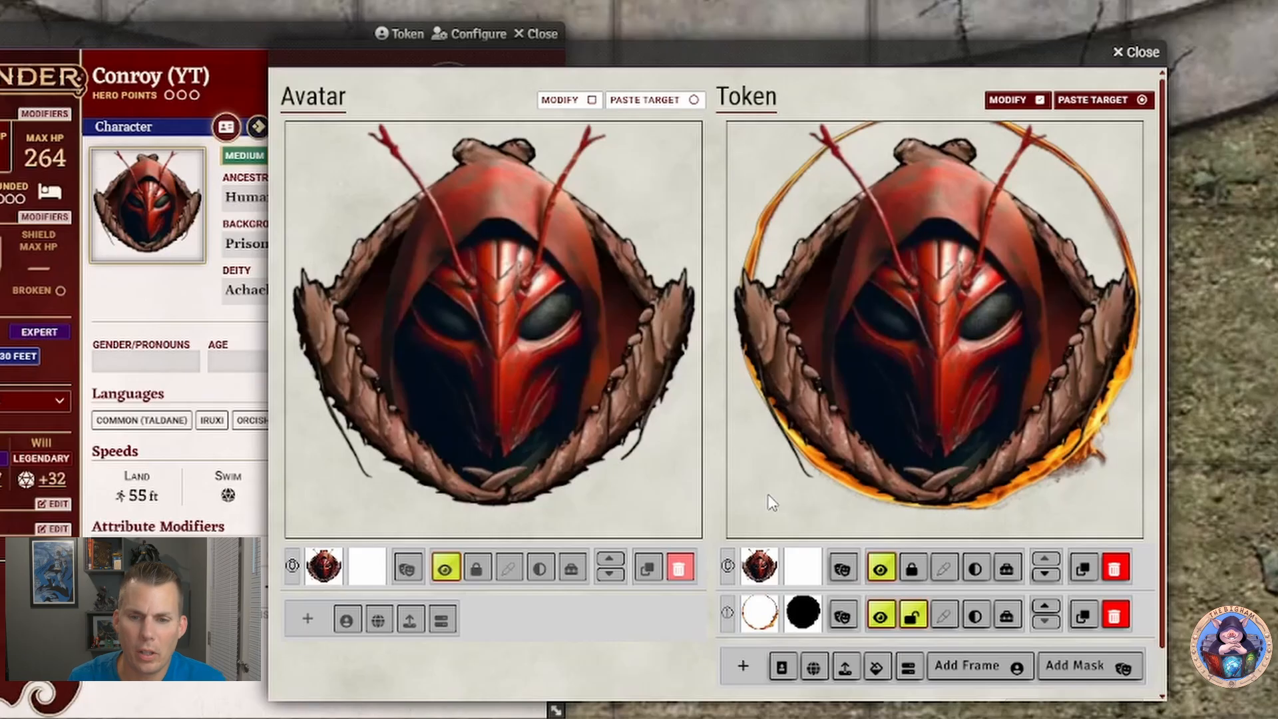
pyautogui.click(910, 617)
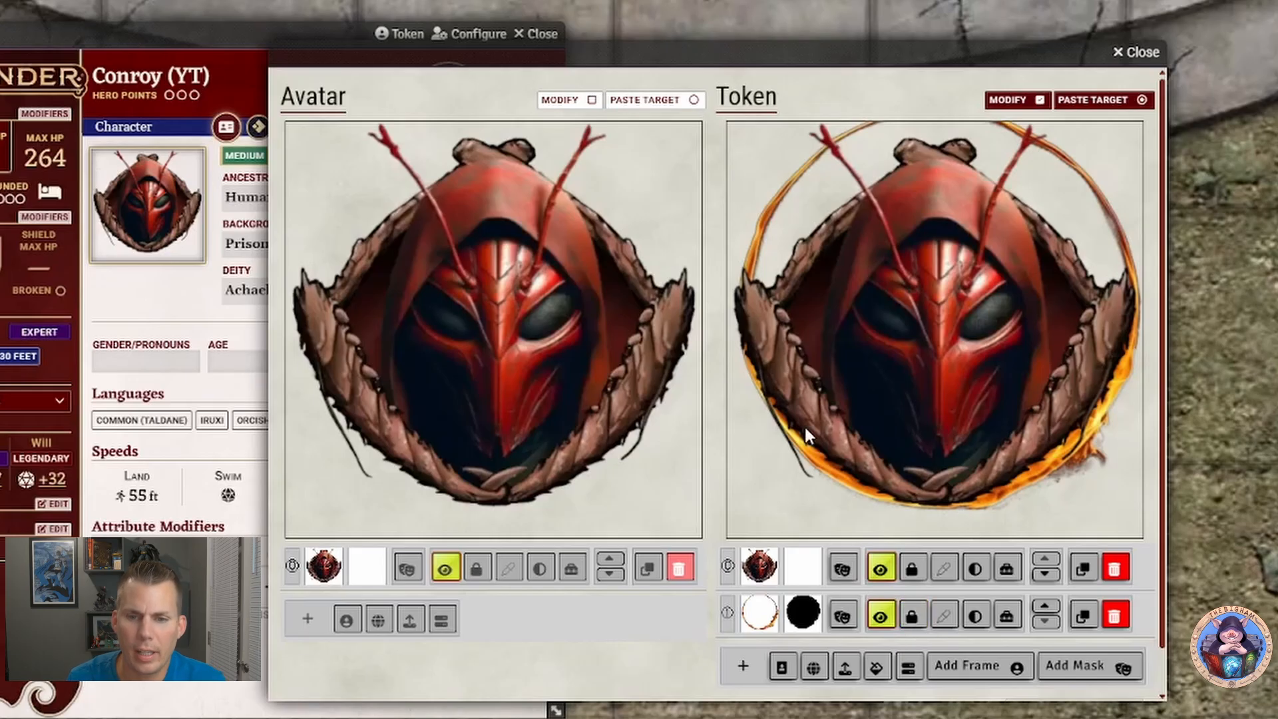
# Step: Switch the fire ring layer to its own mask and paint the whole ring area into its custom mask with an enlarged brush
pyautogui.click(842, 629)
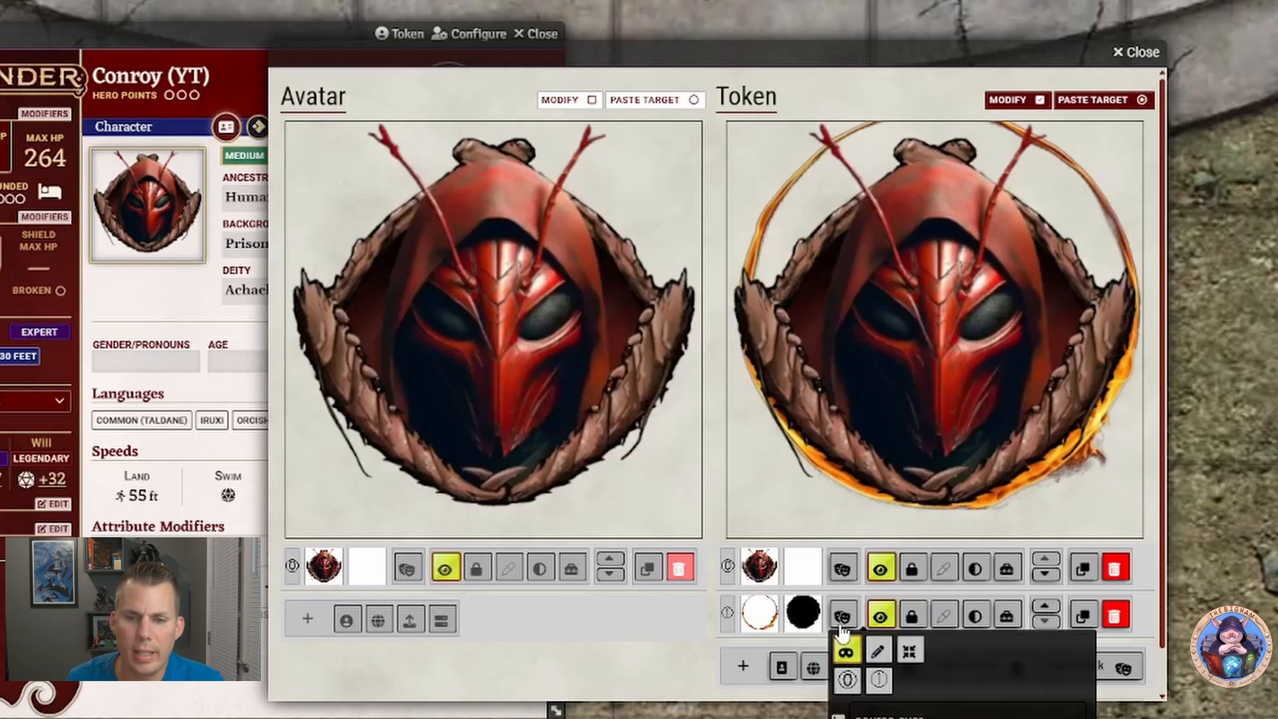
pyautogui.click(878, 681)
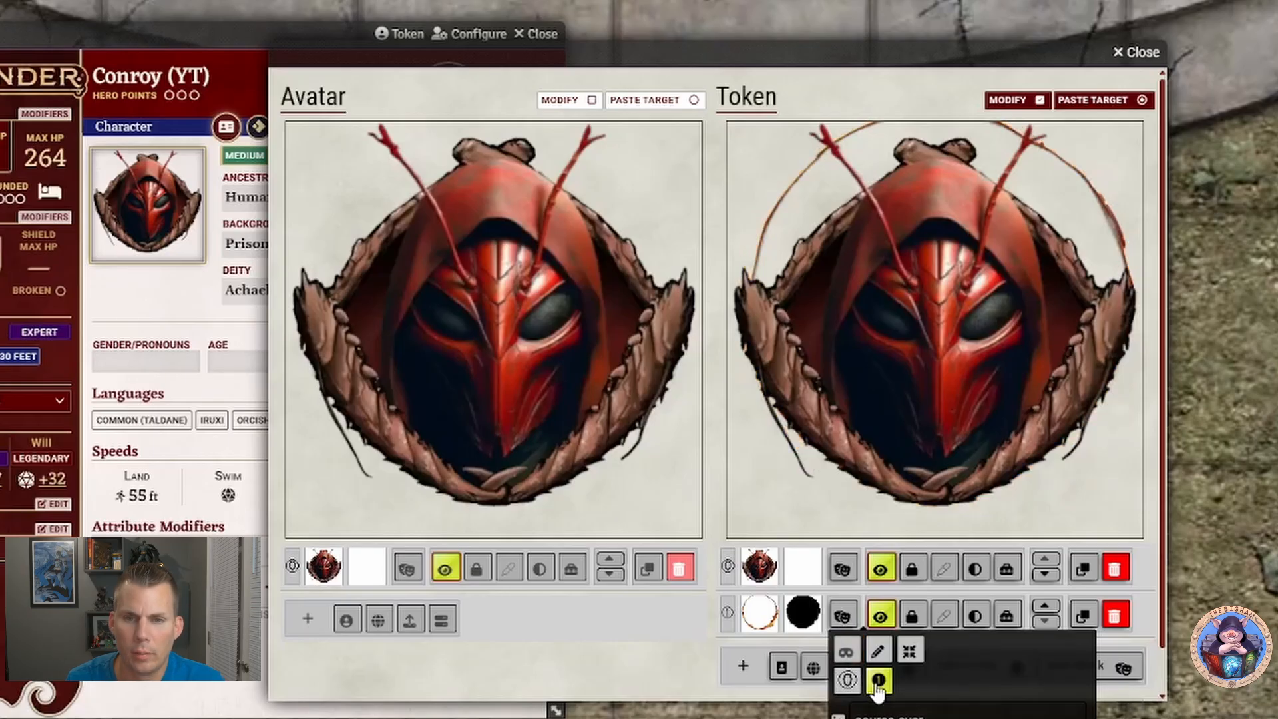
pyautogui.click(877, 650)
pyautogui.scroll(5, 650, 425)
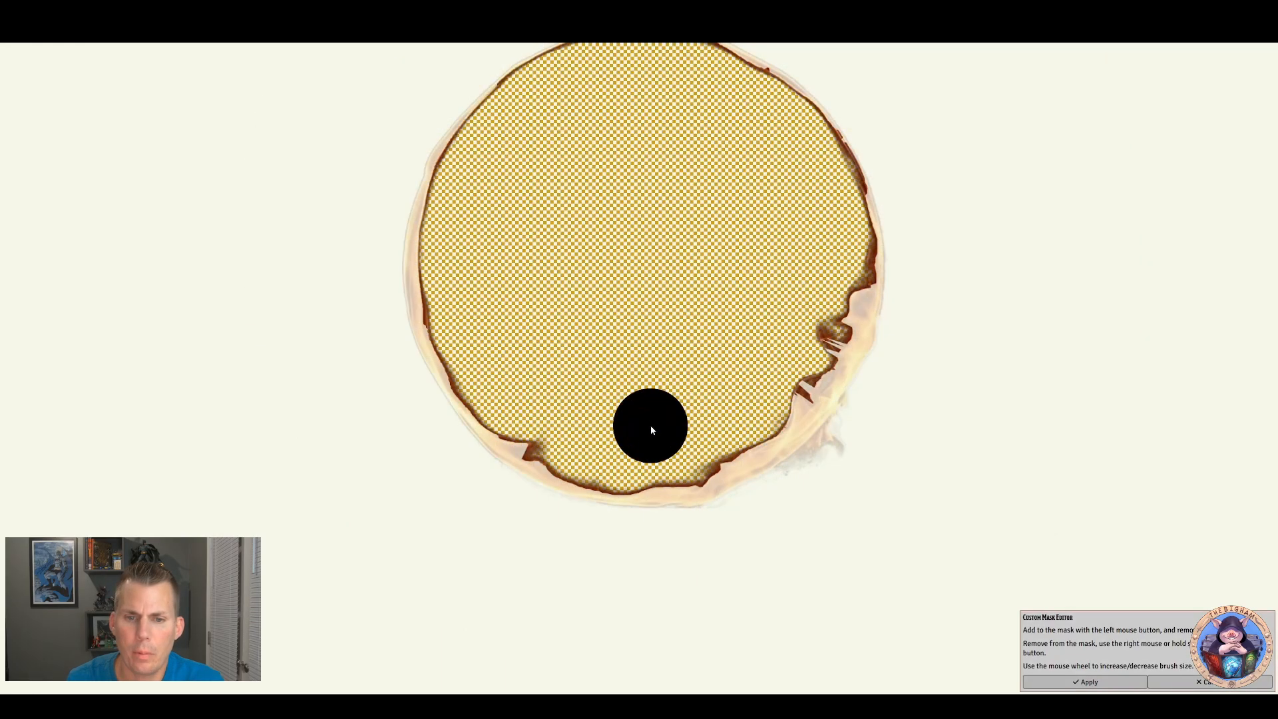
pyautogui.moveTo(726, 461)
pyautogui.mouseDown()
pyautogui.moveTo(441, 465)
pyautogui.moveTo(968, 545)
pyautogui.moveTo(865, 453)
pyautogui.moveTo(400, 386)
pyautogui.moveTo(1024, 321)
pyautogui.moveTo(470, 204)
pyautogui.moveTo(838, 102)
pyautogui.moveTo(591, 49)
pyautogui.moveTo(869, 71)
pyautogui.moveTo(417, 52)
pyautogui.mouseUp()
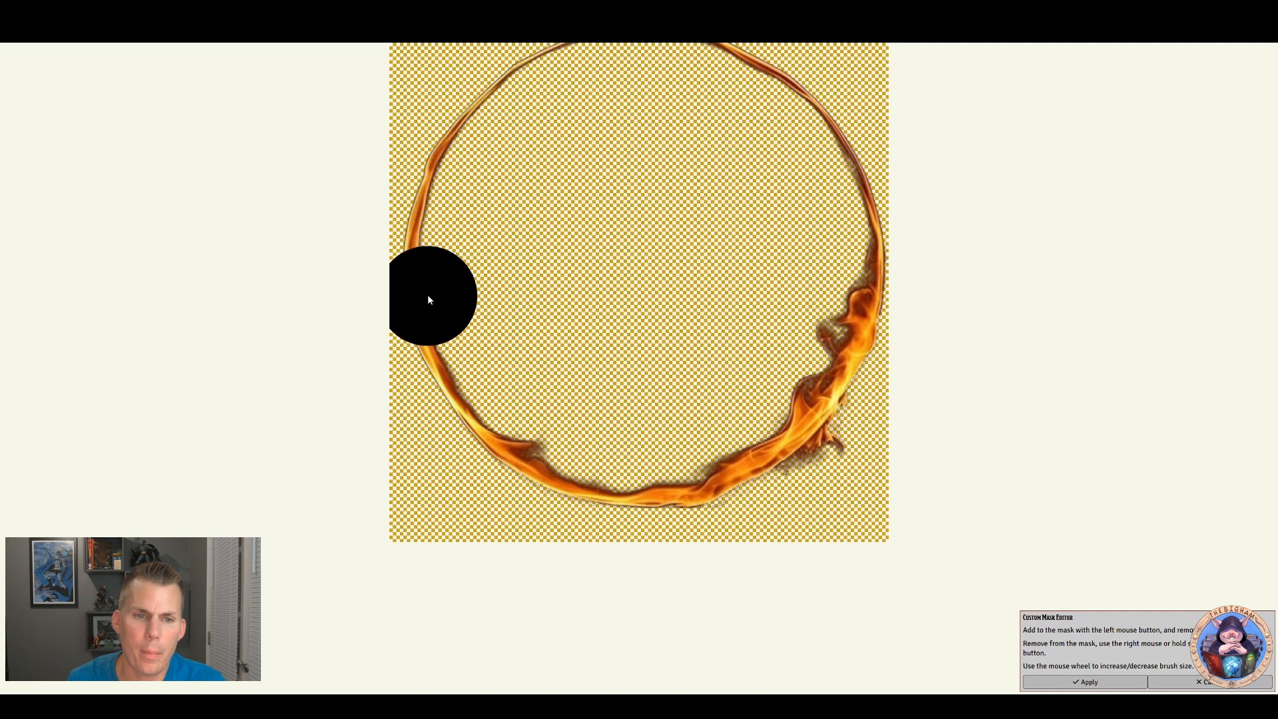
# Step: Erase the ring's upper arc from the custom mask with a smaller brush and apply that mask to the fire ring layer
pyautogui.scroll(-3, 441, 291)
pyautogui.scroll(-2, 444, 295)
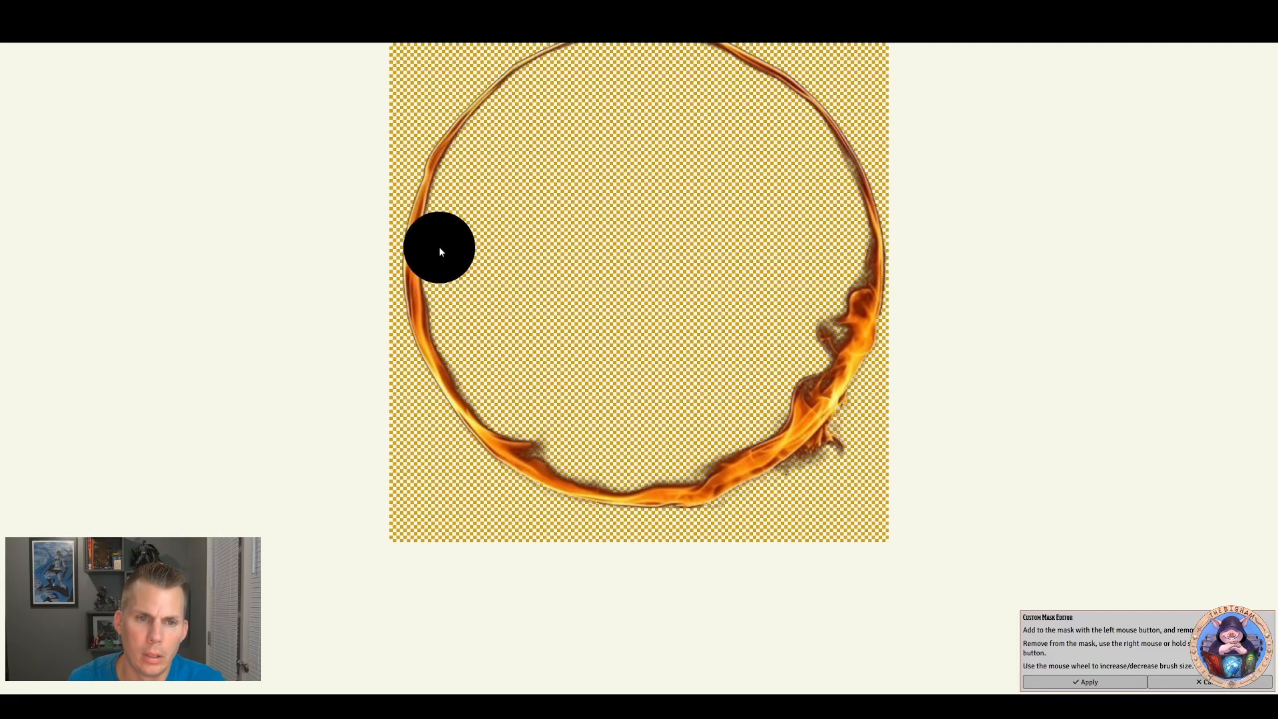
pyautogui.moveTo(422, 183)
pyautogui.mouseDown()
pyautogui.moveTo(485, 106)
pyautogui.moveTo(581, 63)
pyautogui.moveTo(730, 68)
pyautogui.moveTo(821, 146)
pyautogui.mouseUp()
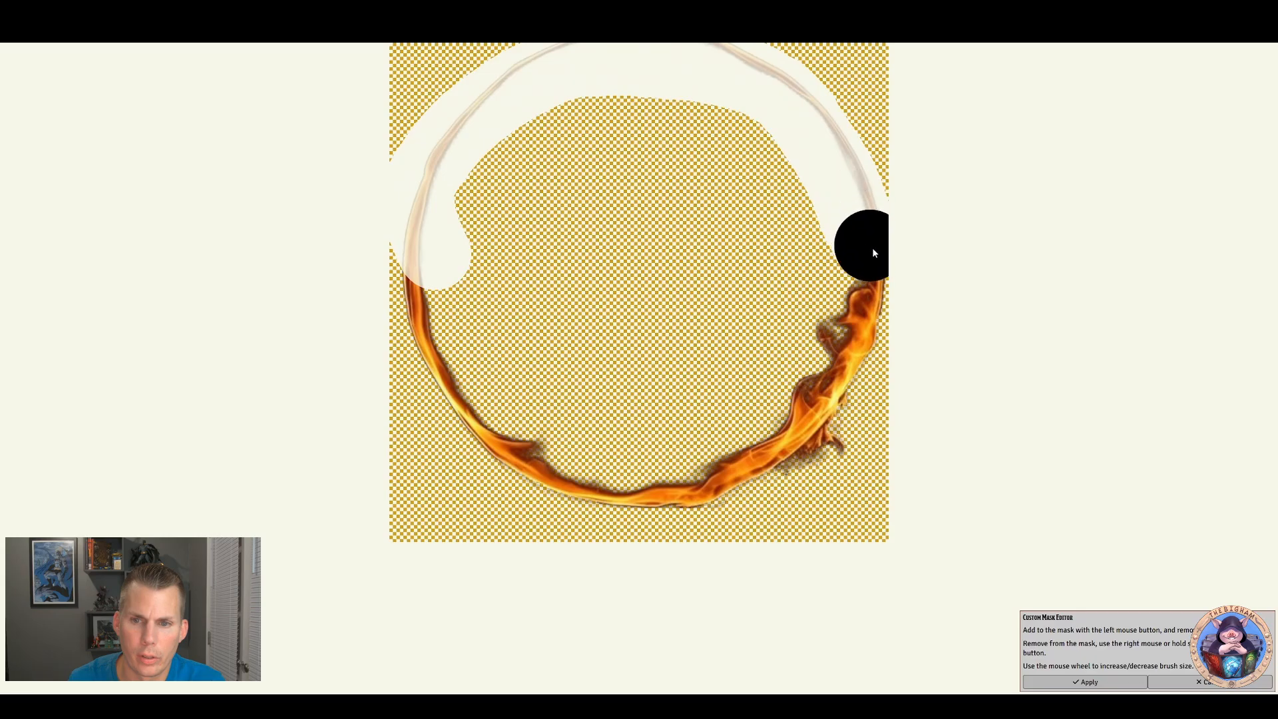
pyautogui.moveTo(844, 231)
pyautogui.mouseDown()
pyautogui.moveTo(870, 268)
pyautogui.moveTo(880, 250)
pyautogui.moveTo(858, 214)
pyautogui.moveTo(885, 267)
pyautogui.moveTo(845, 191)
pyautogui.moveTo(879, 233)
pyautogui.mouseUp()
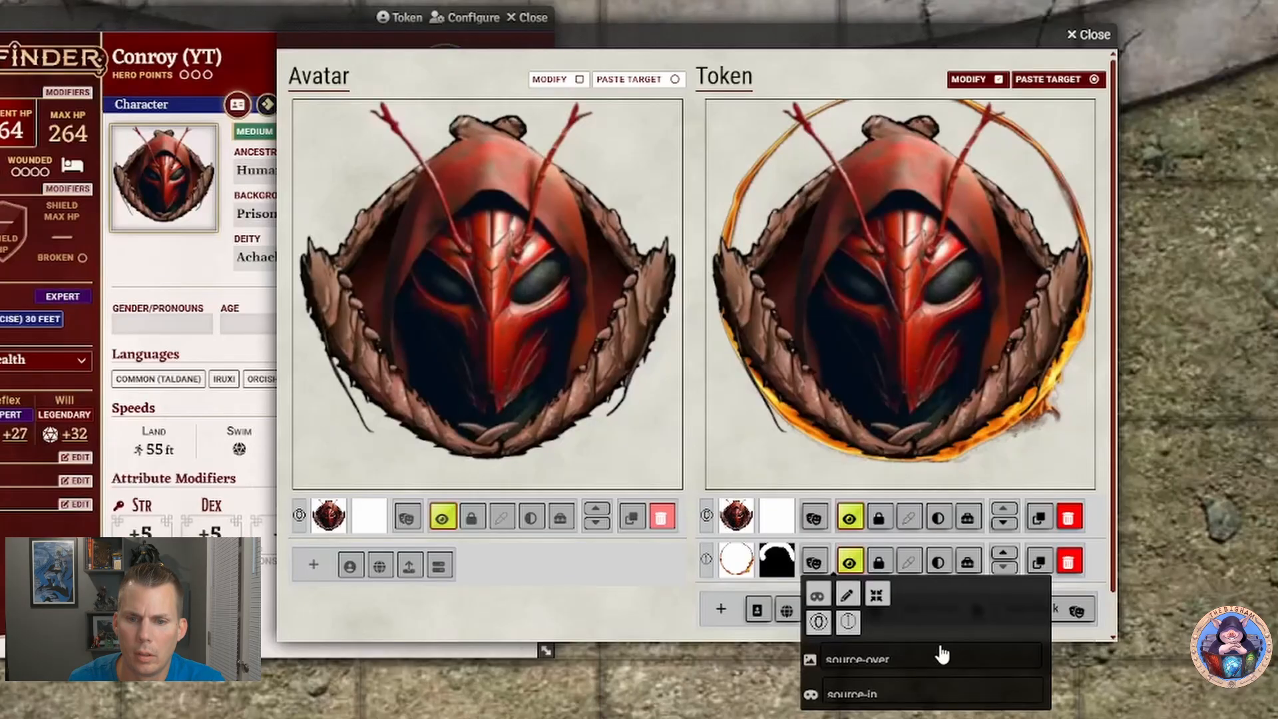
pyautogui.click(847, 623)
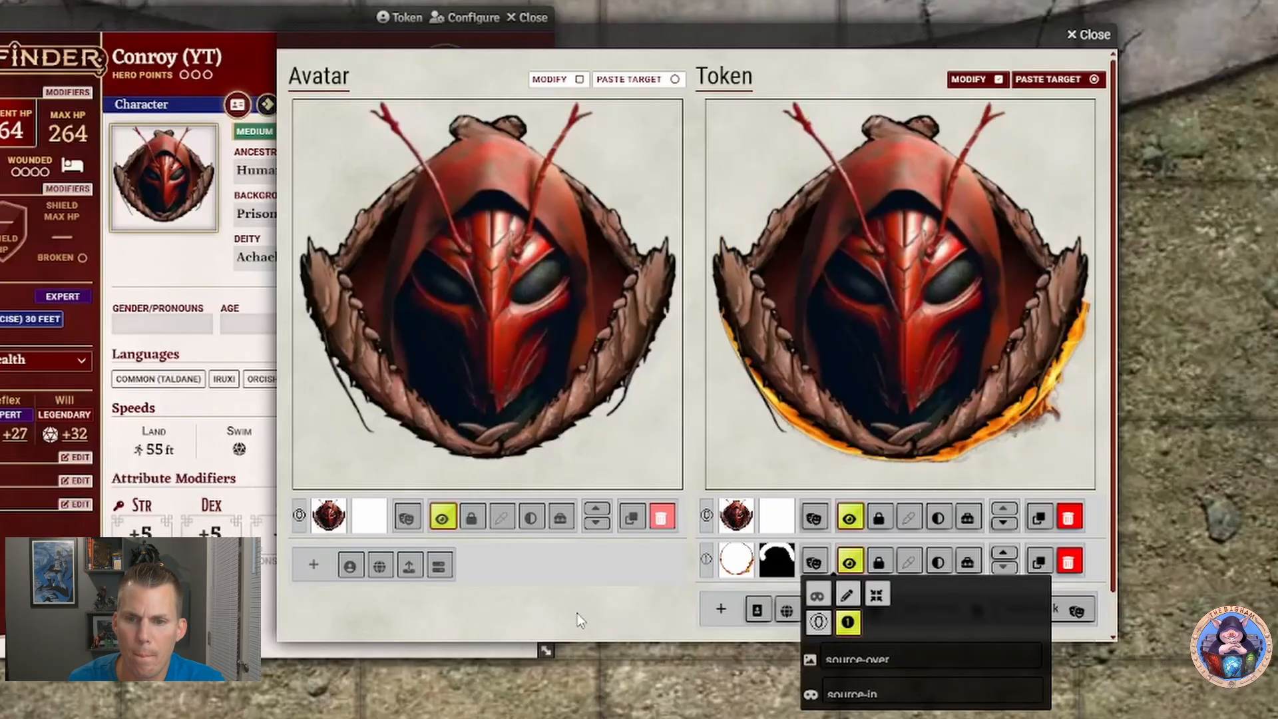
# Step: Paint a bit more of the ring's right-hand arc, just above the flames, back into the custom mask and apply it
pyautogui.click(847, 598)
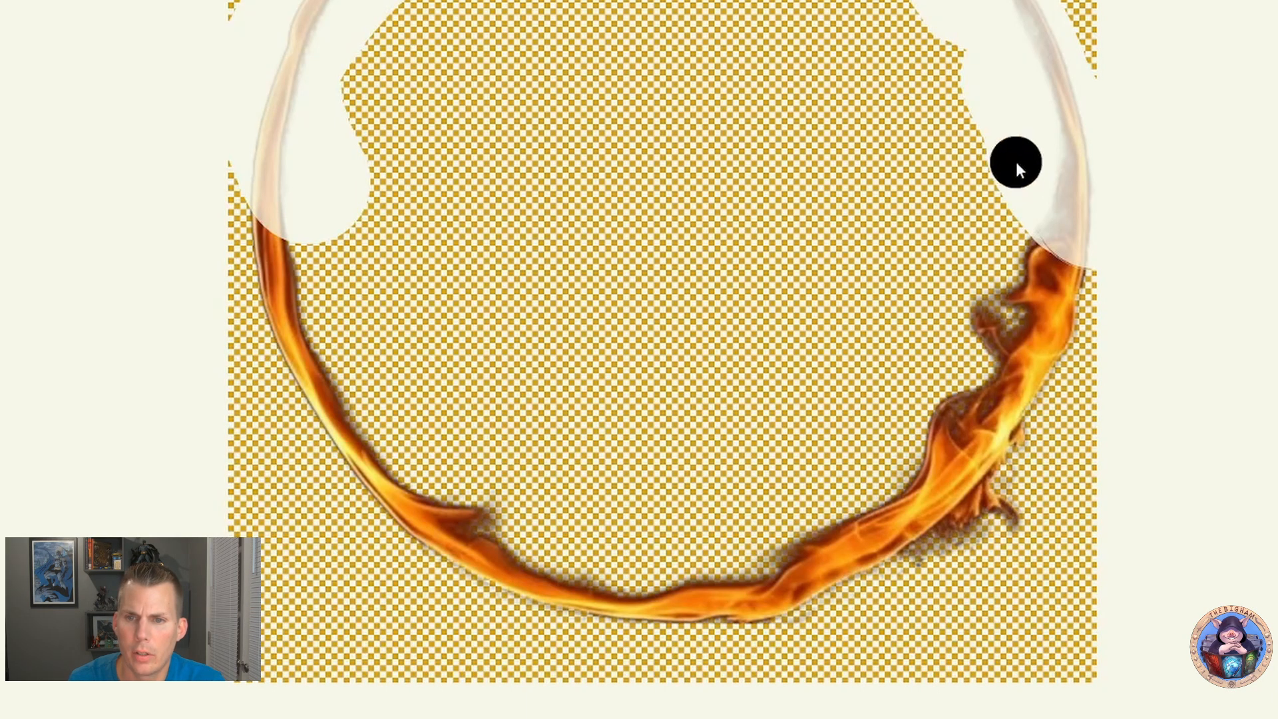
pyautogui.moveTo(1009, 171)
pyautogui.mouseDown()
pyautogui.moveTo(1070, 209)
pyautogui.moveTo(1084, 245)
pyautogui.moveTo(1016, 227)
pyautogui.mouseUp()
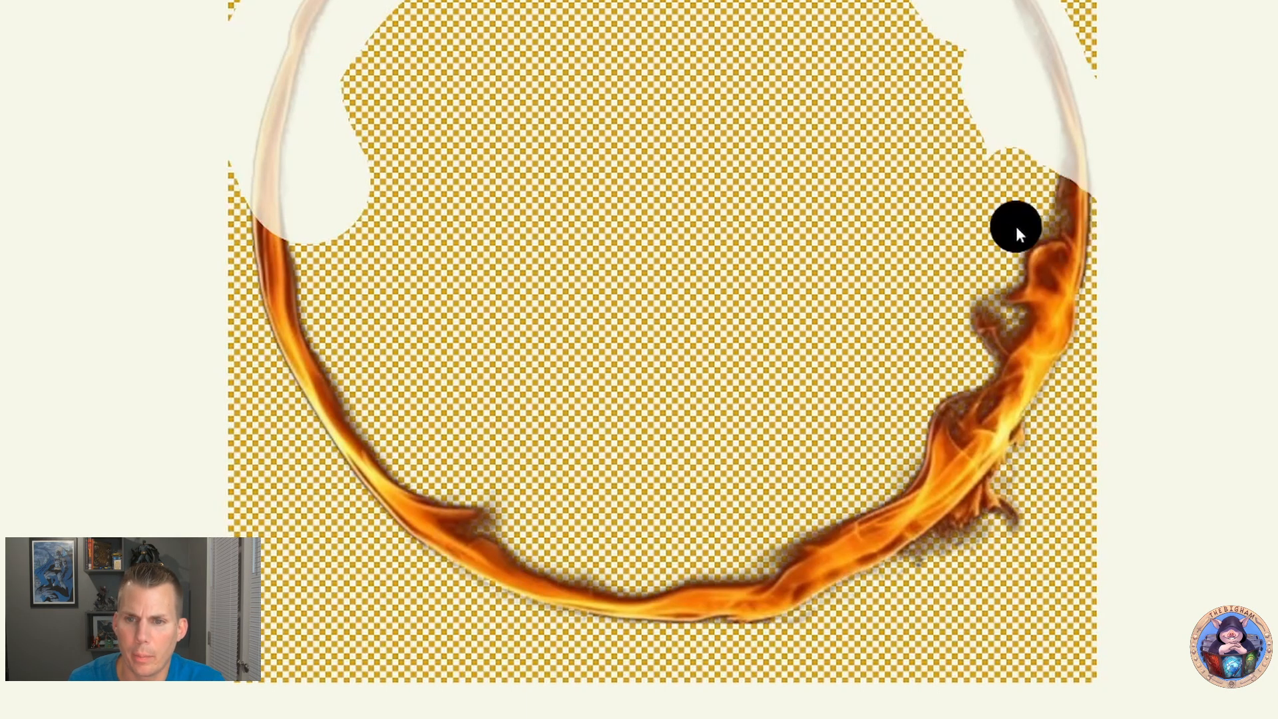
pyautogui.click(1063, 715)
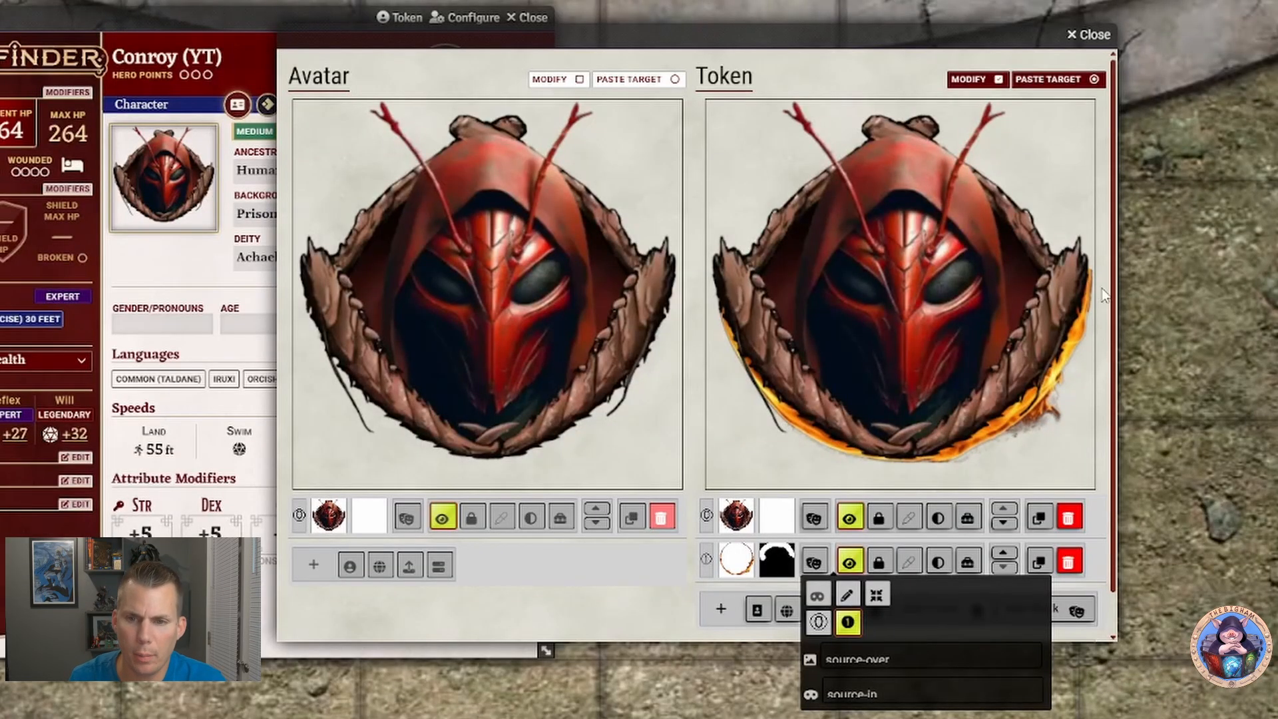
pyautogui.click(852, 597)
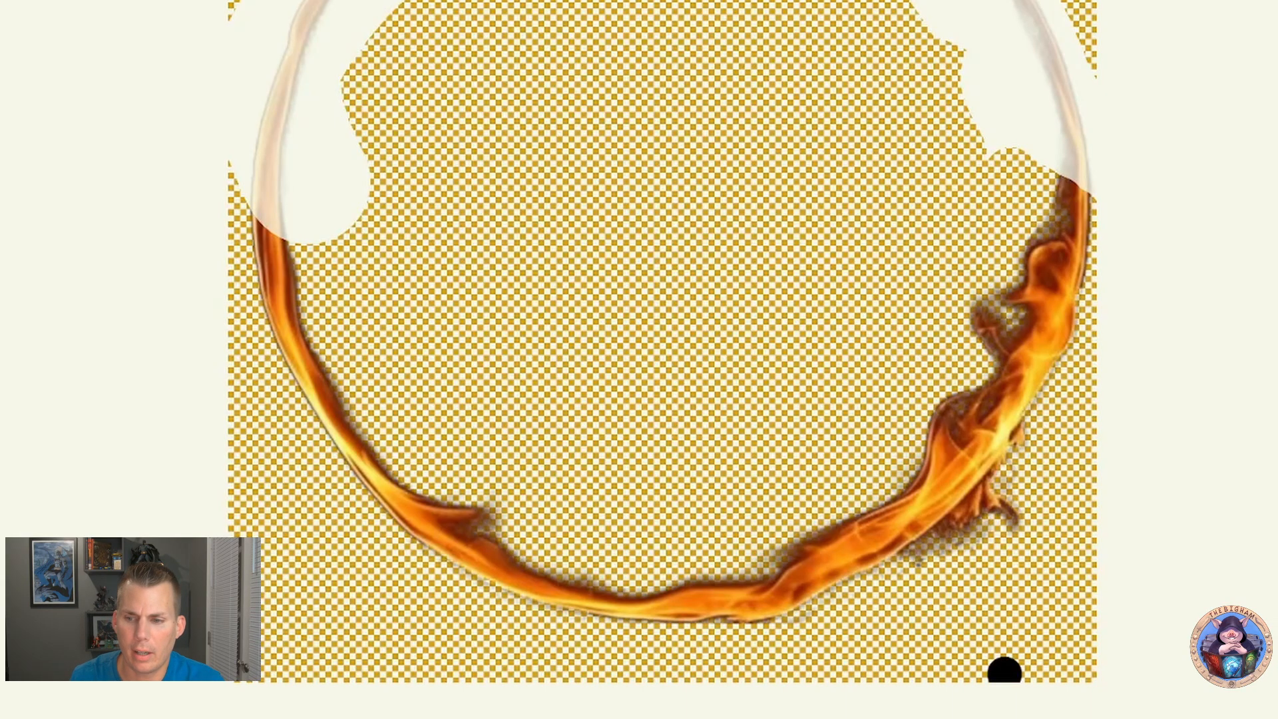
pyautogui.press('Escape')
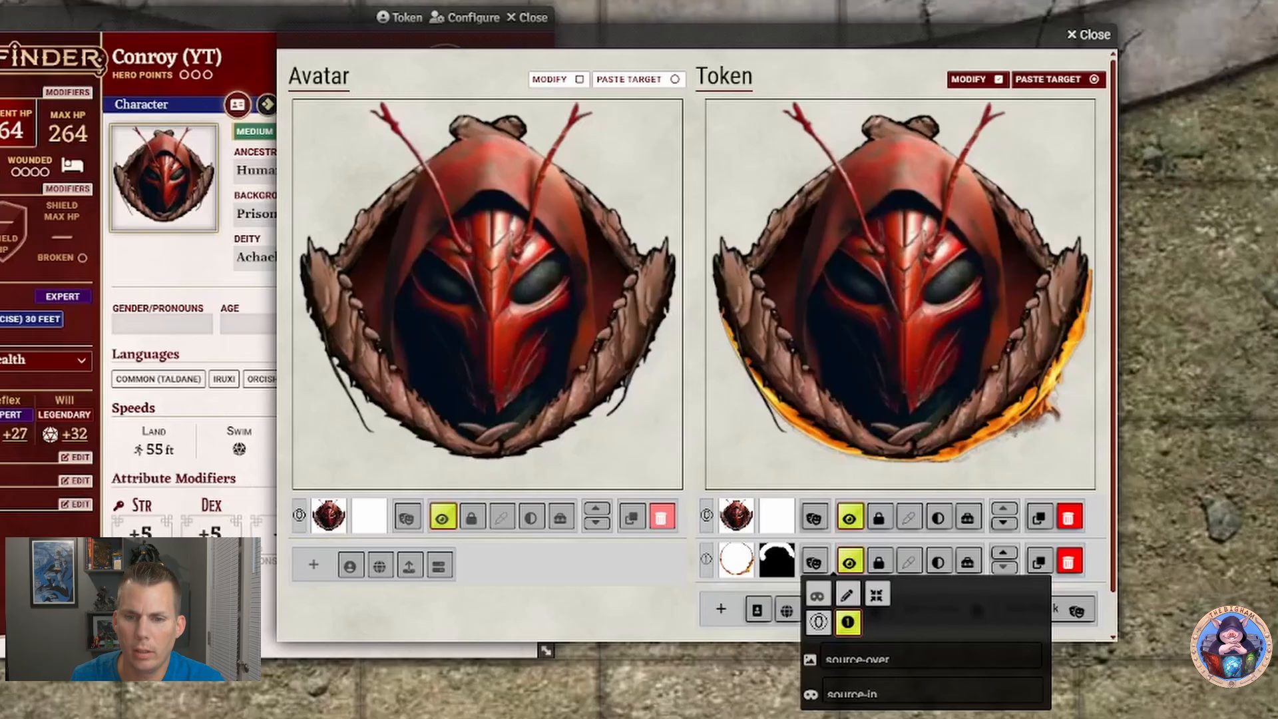
pyautogui.click(815, 564)
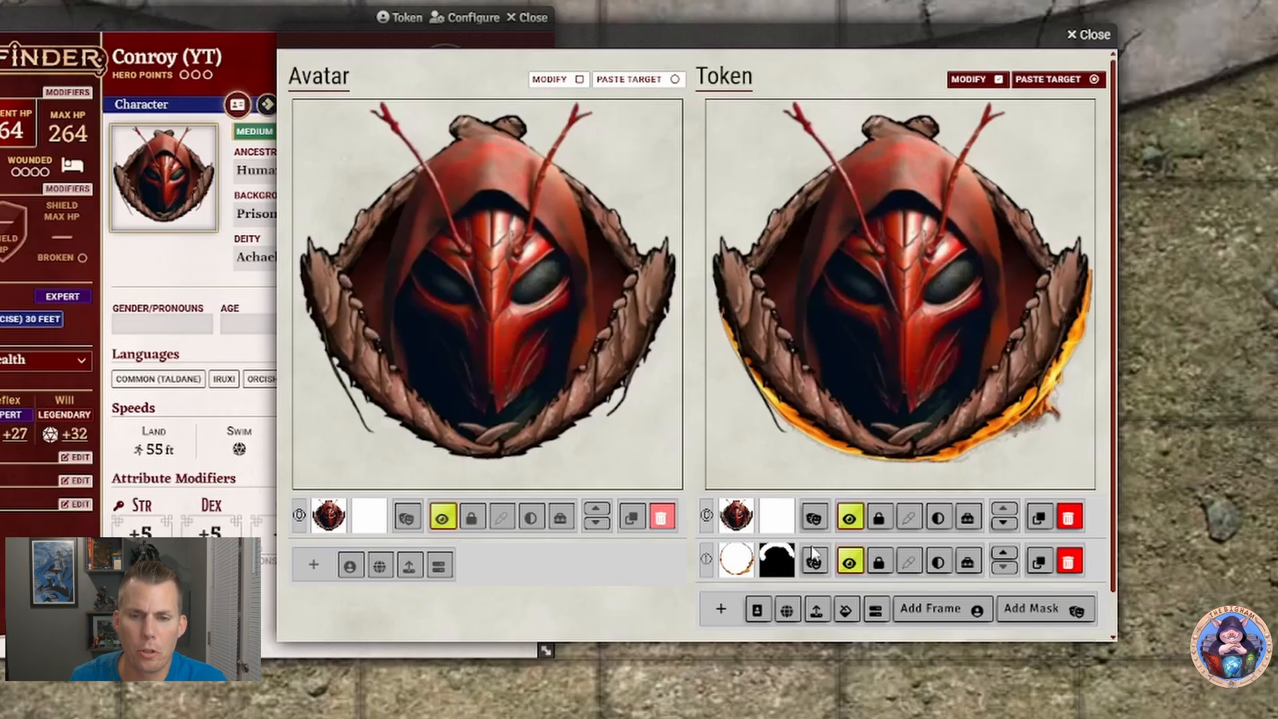
# Step: Add the blue feathery swirl ring frame to the token image
pyautogui.click(921, 612)
pyautogui.scroll(-5, 732, 330)
pyautogui.scroll(-15, 732, 331)
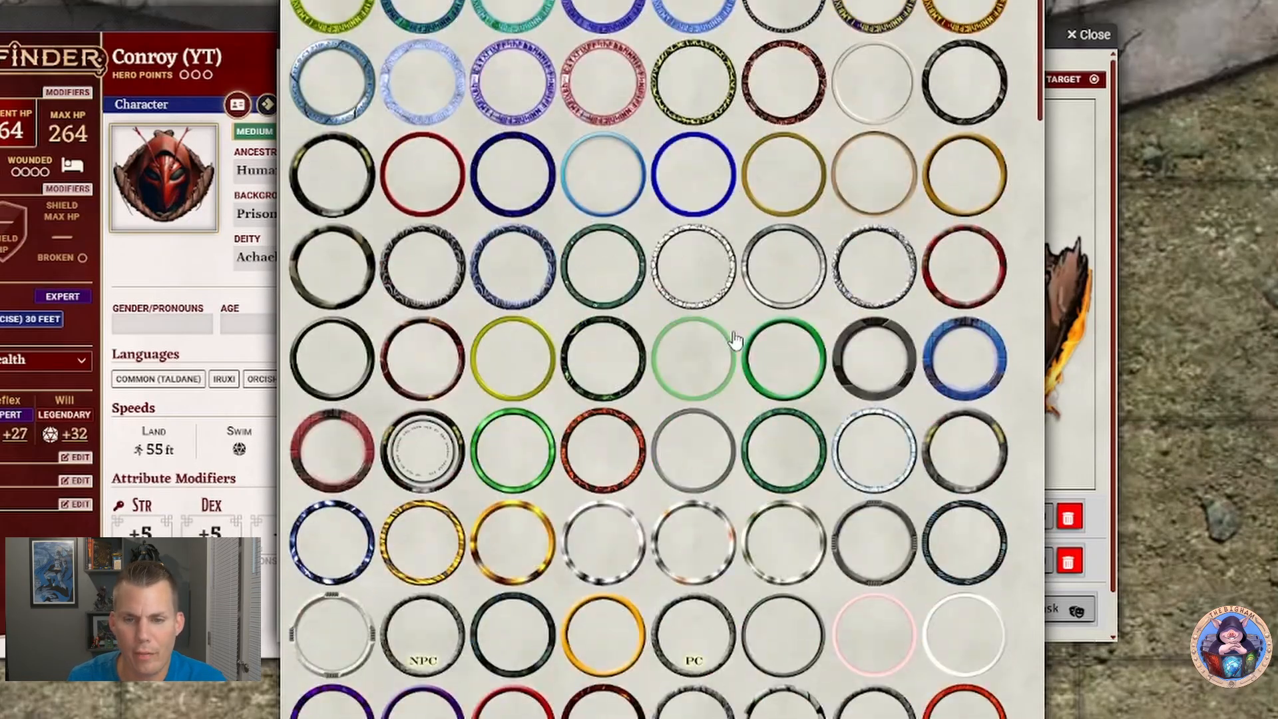
pyautogui.scroll(-20, 721, 358)
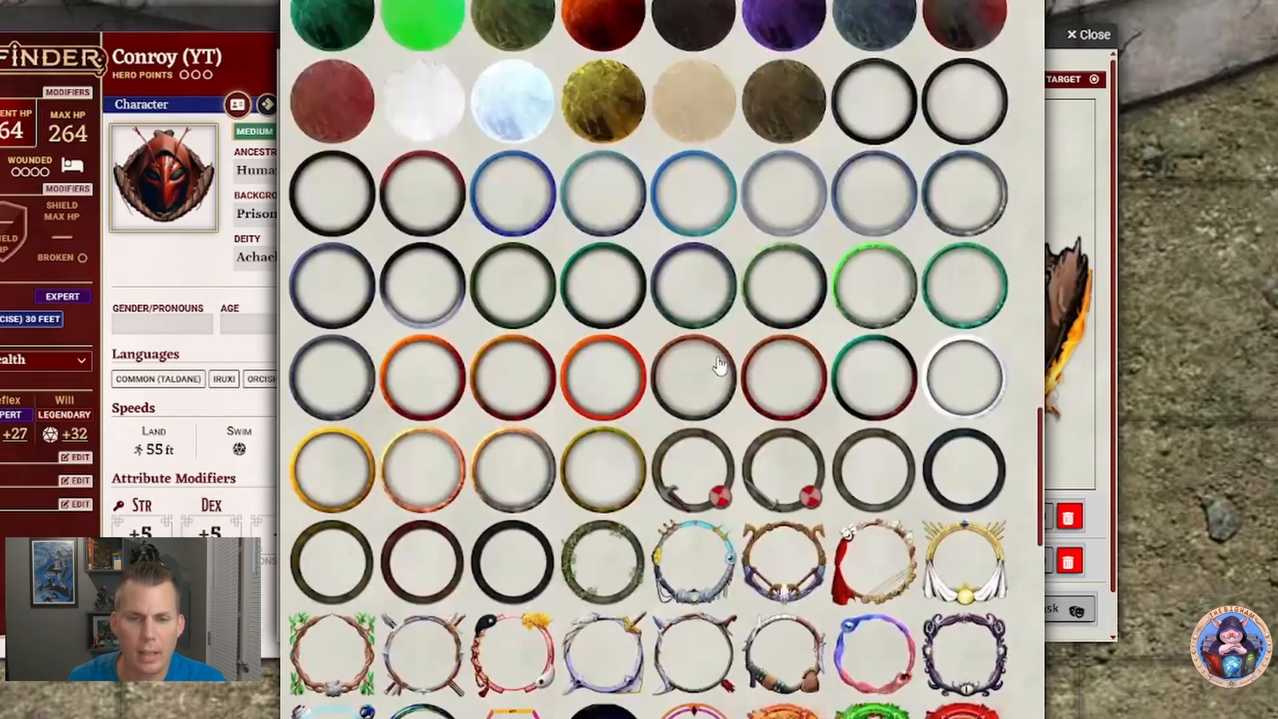
pyautogui.scroll(-15, 720, 409)
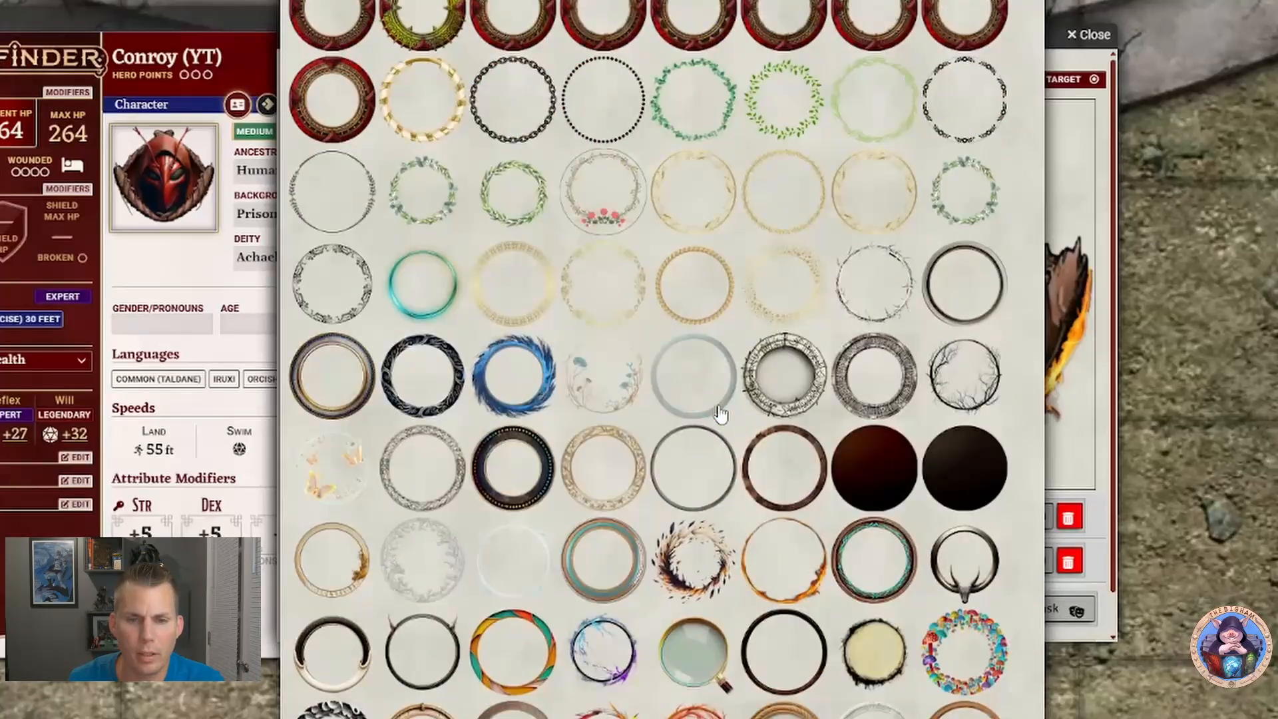
pyautogui.click(530, 395)
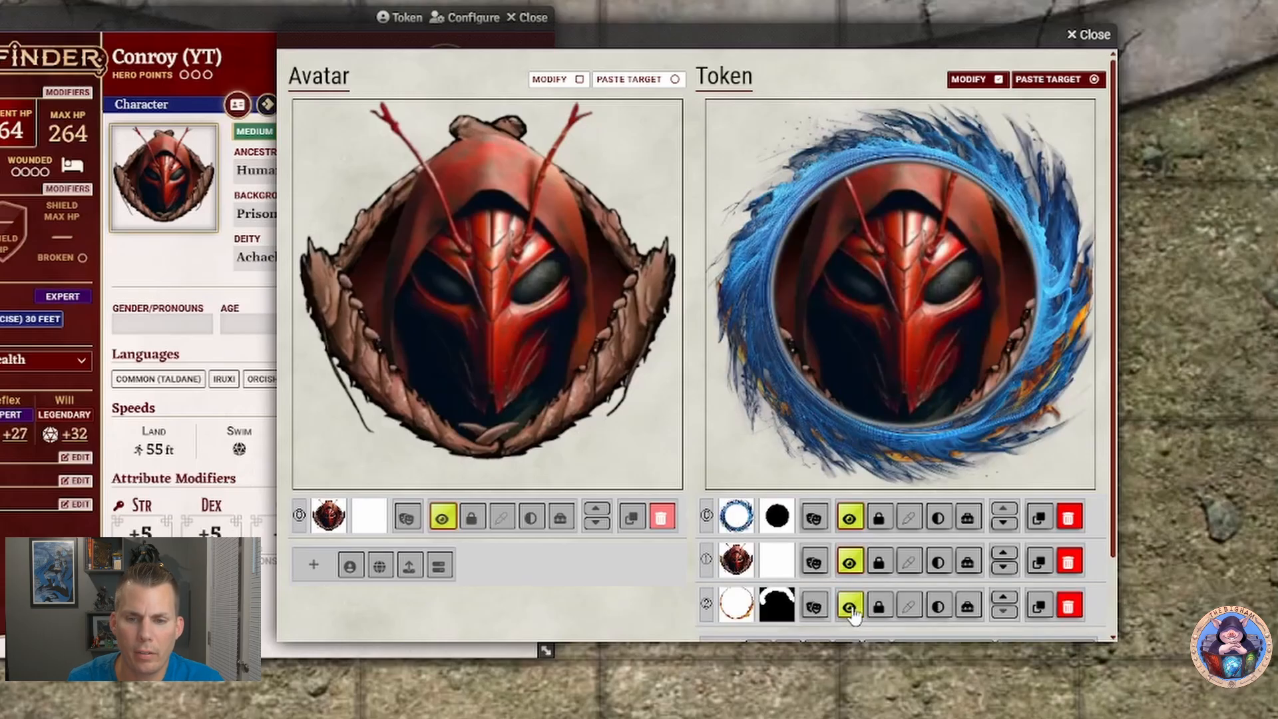
# Step: Move the blue swirl ring layer beneath the character artwork and hide the fire ring layer
pyautogui.click(850, 607)
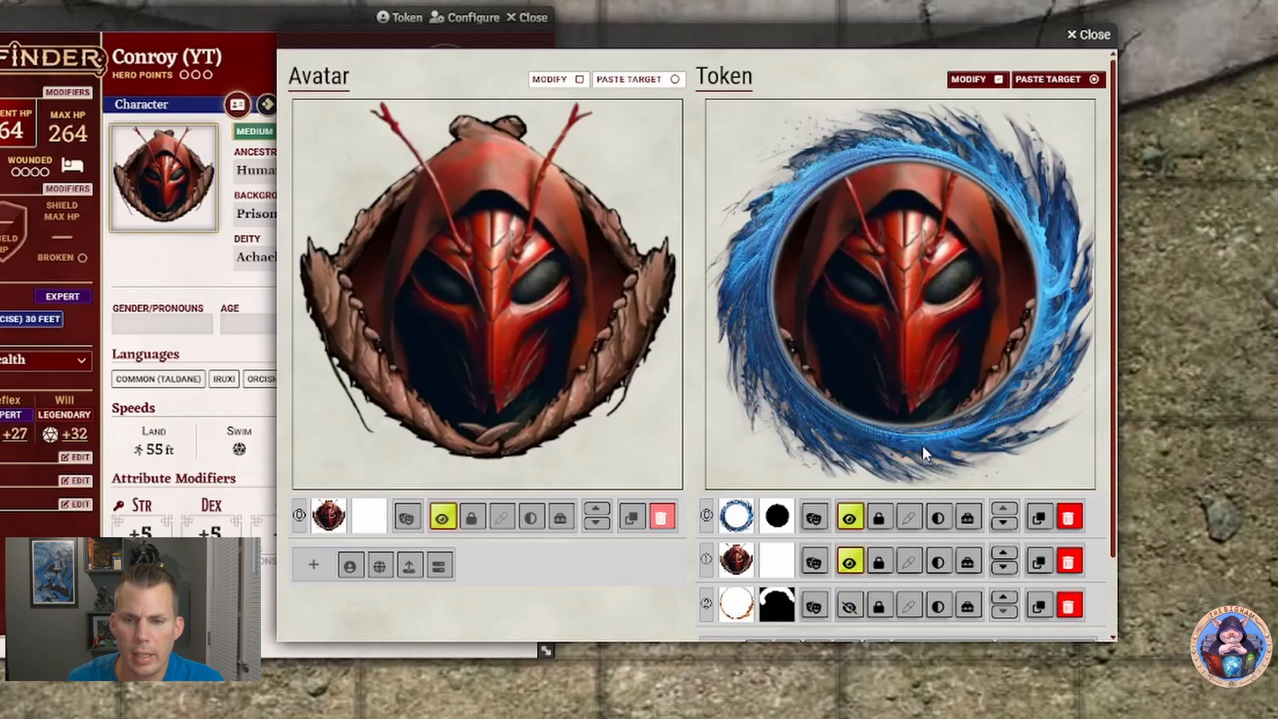
pyautogui.click(1003, 523)
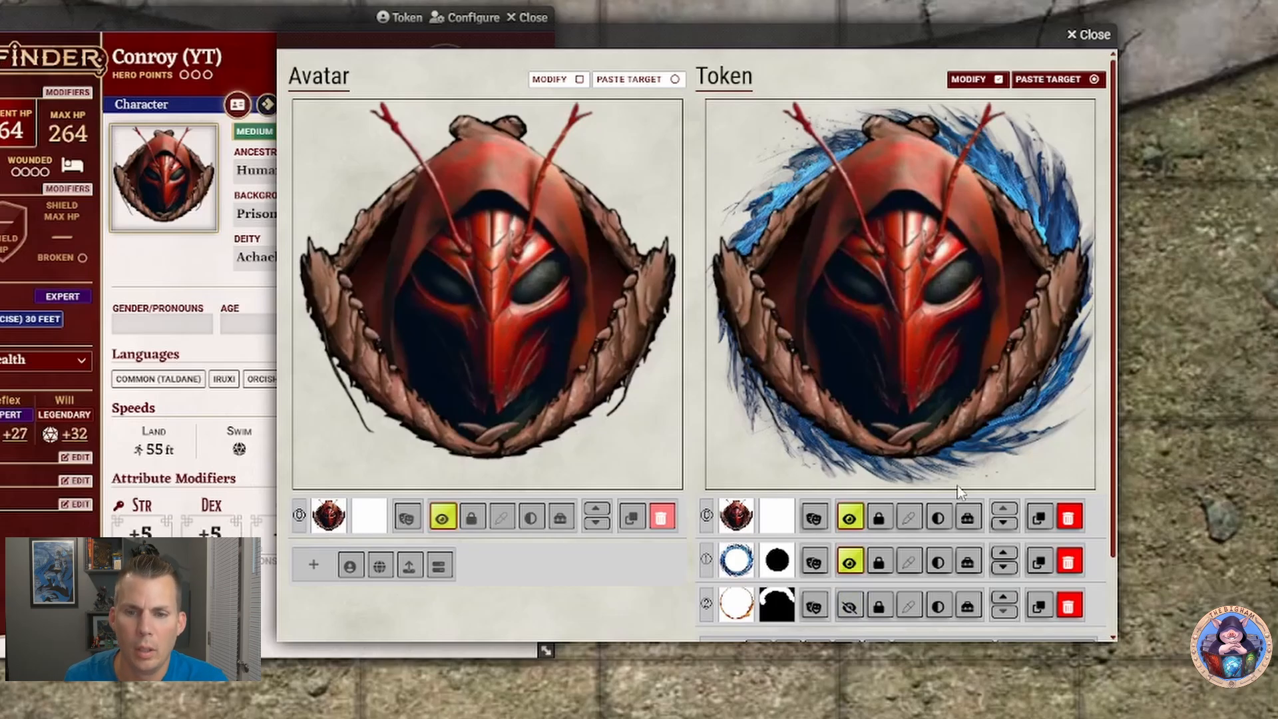
pyautogui.click(849, 607)
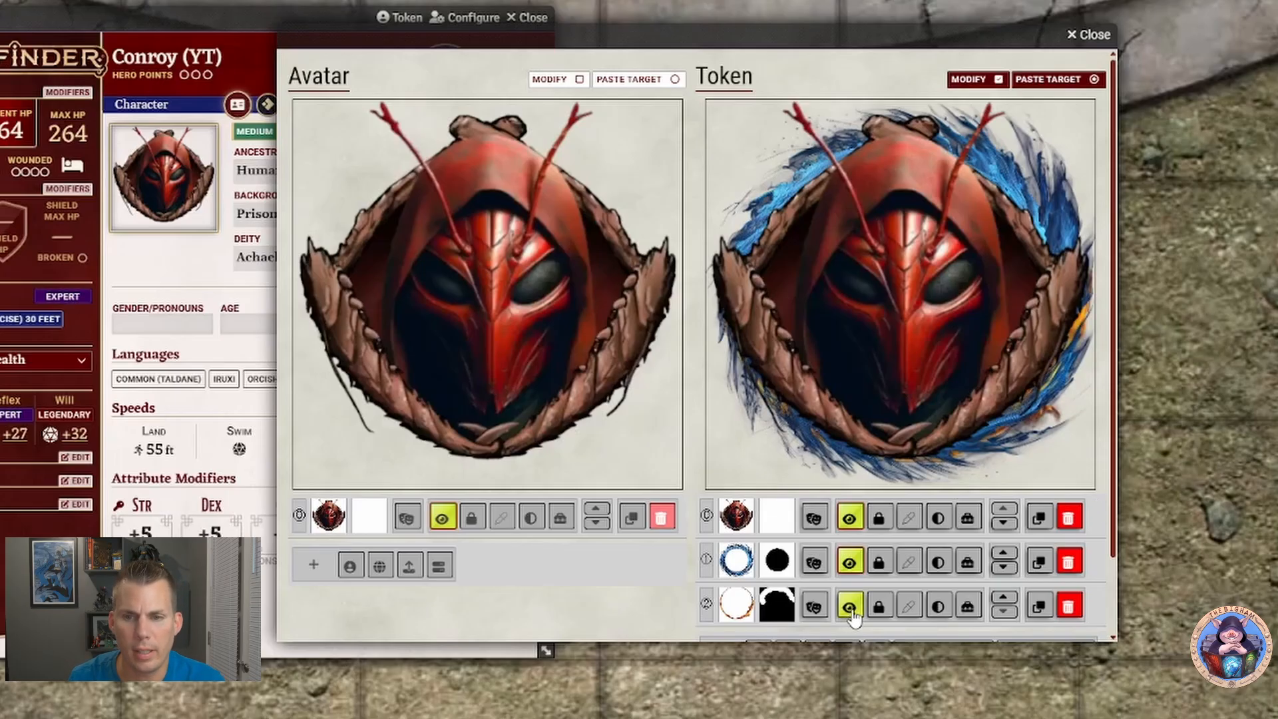
pyautogui.click(850, 607)
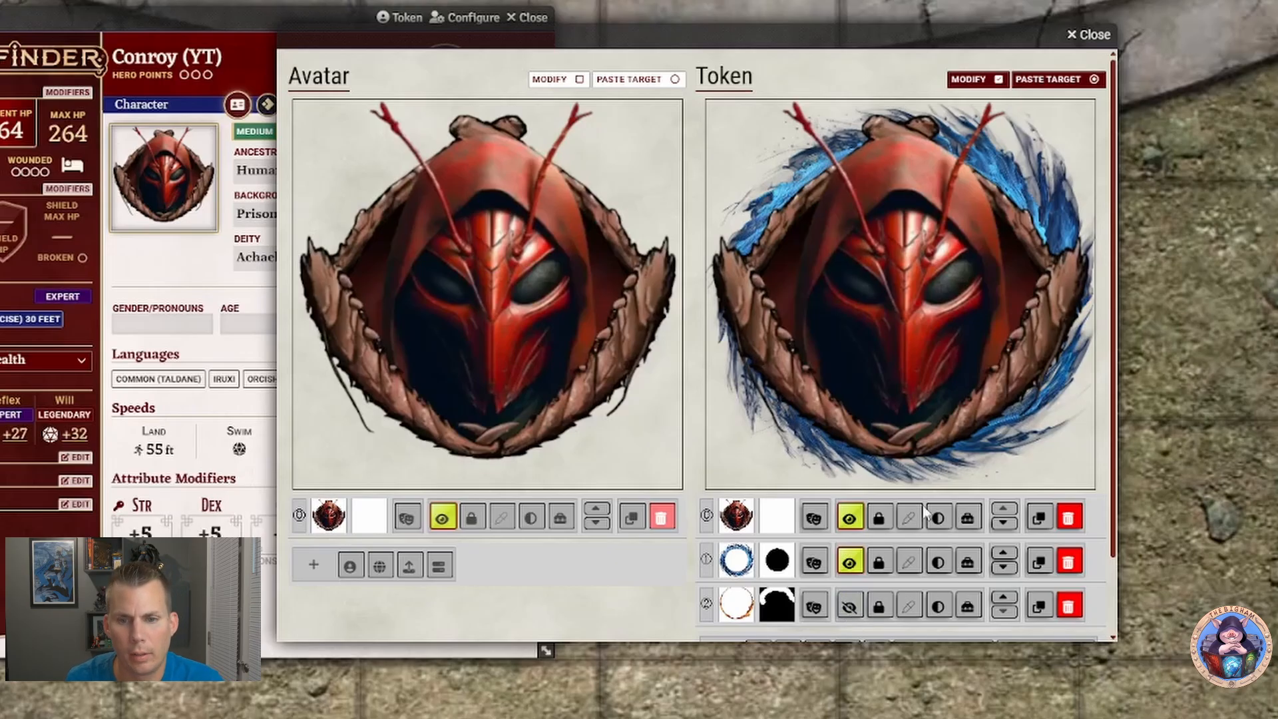
# Step: Unlock the blue swirl ring layer, shift the ring slightly up and to the left, and lock the layer again
pyautogui.click(878, 562)
pyautogui.moveTo(1011, 433); pyautogui.dragTo(994, 425)
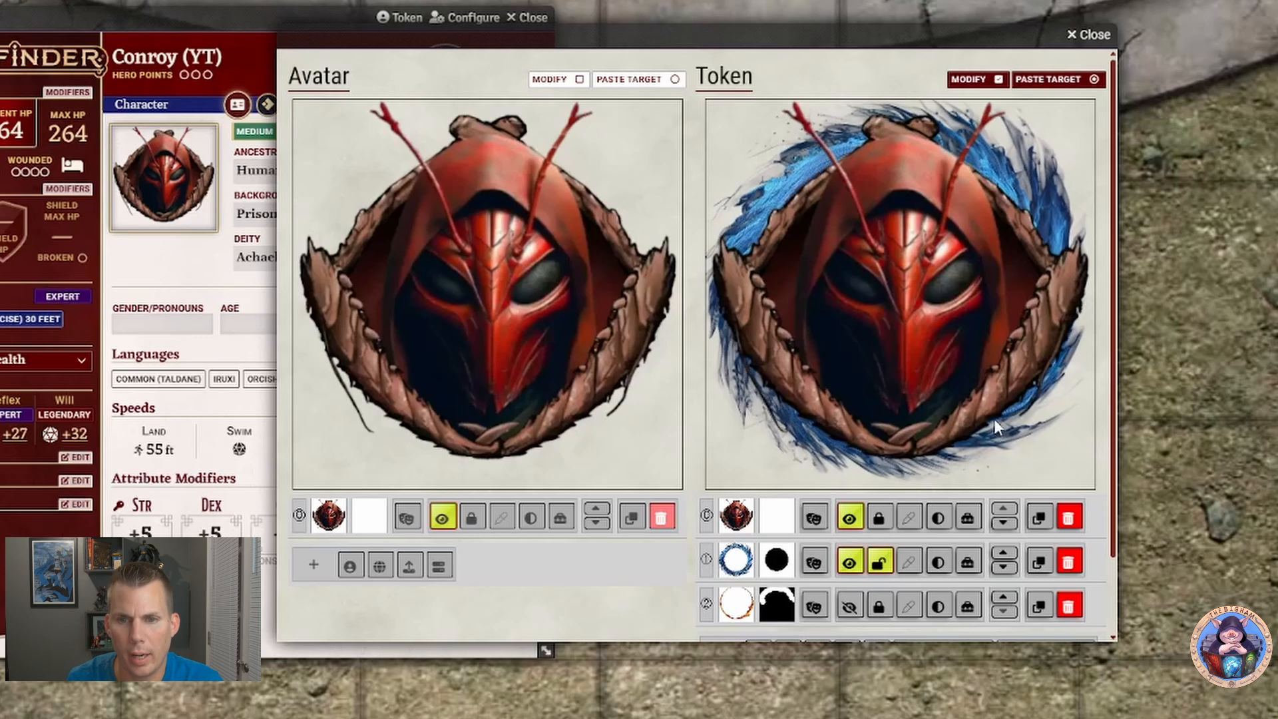
pyautogui.click(878, 562)
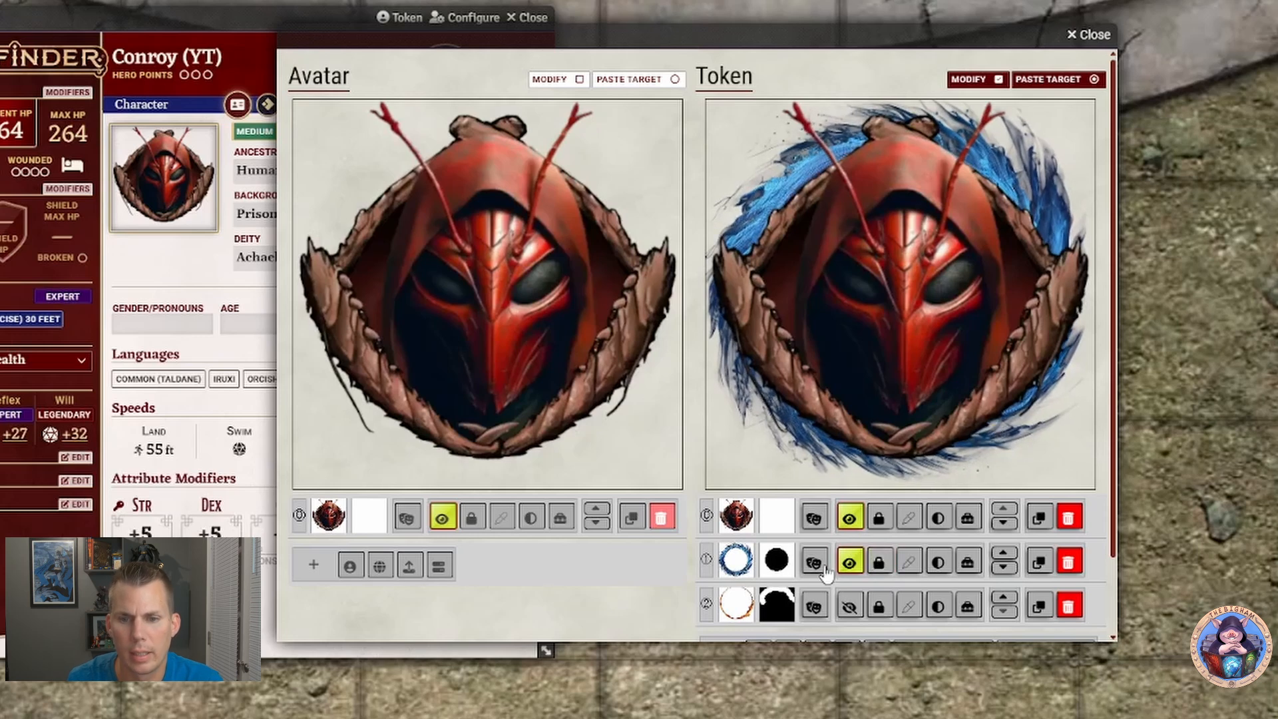
# Step: Edit the blue ring layer's custom mask and paint the whole ring area into it with an enlarged brush
pyautogui.click(817, 563)
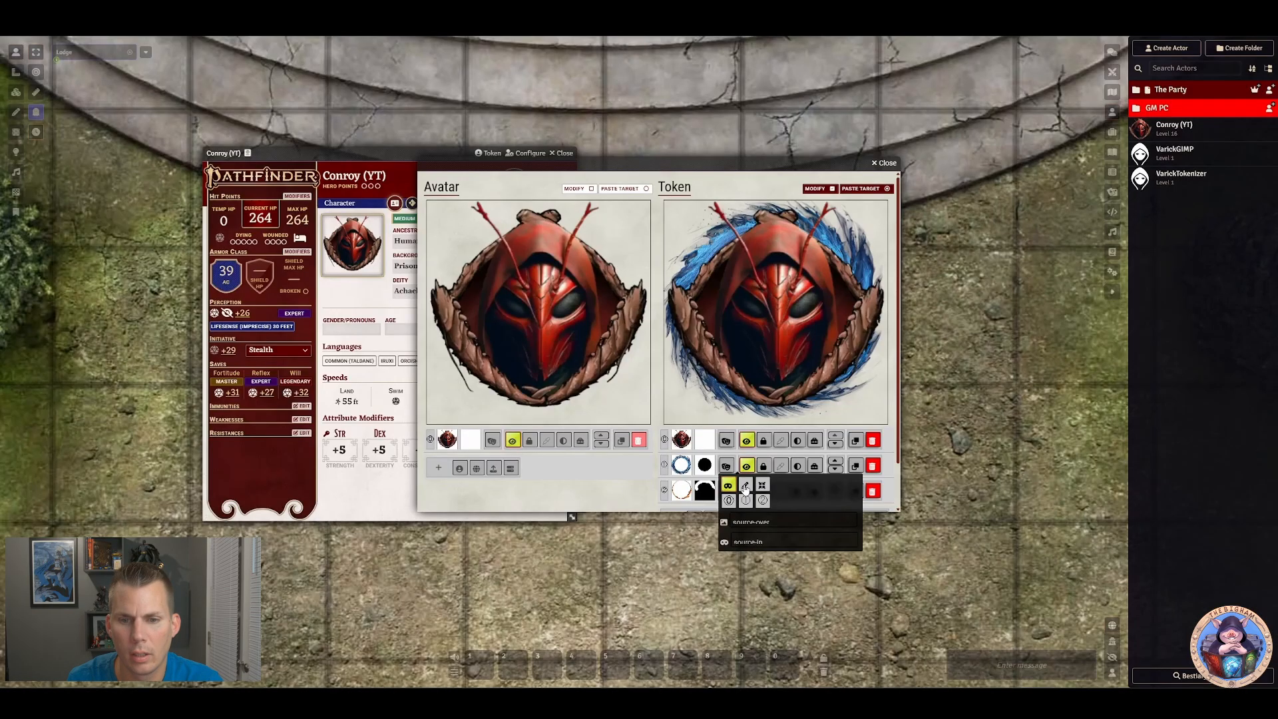
pyautogui.click(847, 595)
pyautogui.scroll(5, 677, 383)
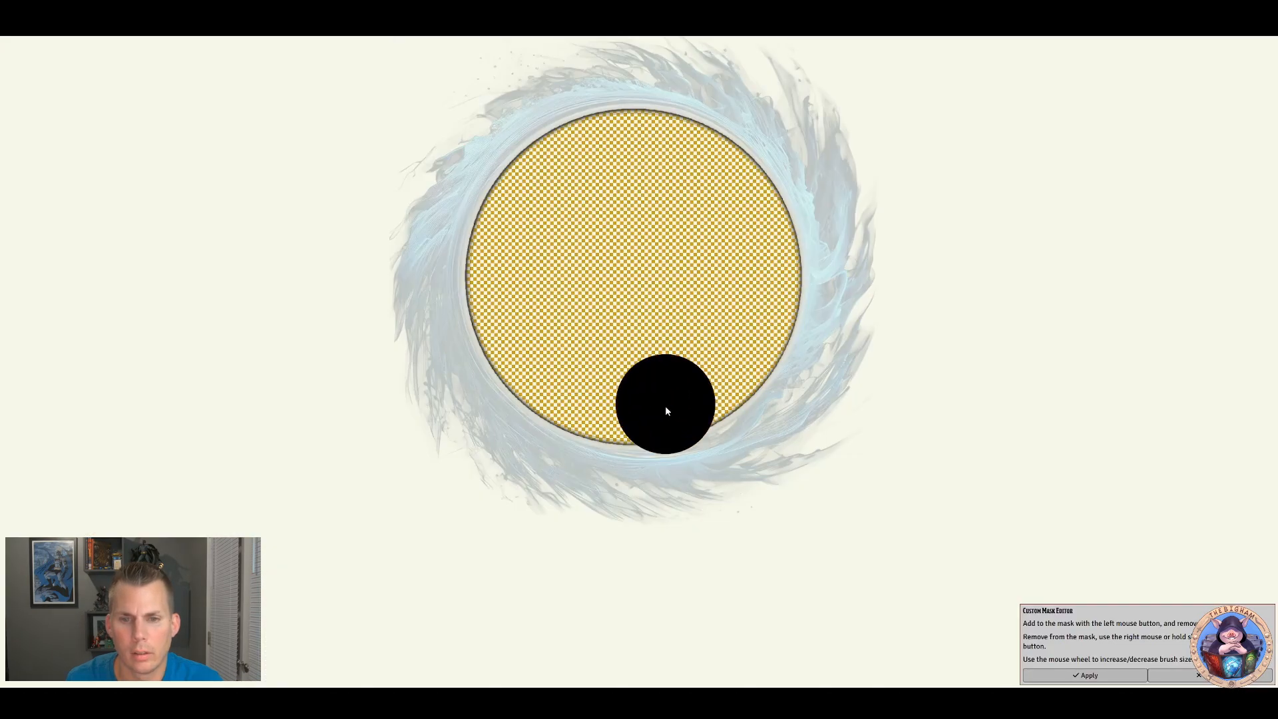
pyautogui.moveTo(665, 411)
pyautogui.mouseDown()
pyautogui.moveTo(548, 480)
pyautogui.moveTo(841, 487)
pyautogui.moveTo(707, 372)
pyautogui.moveTo(362, 274)
pyautogui.moveTo(392, 200)
pyautogui.moveTo(878, 103)
pyautogui.moveTo(664, 53)
pyautogui.moveTo(701, 61)
pyautogui.mouseUp()
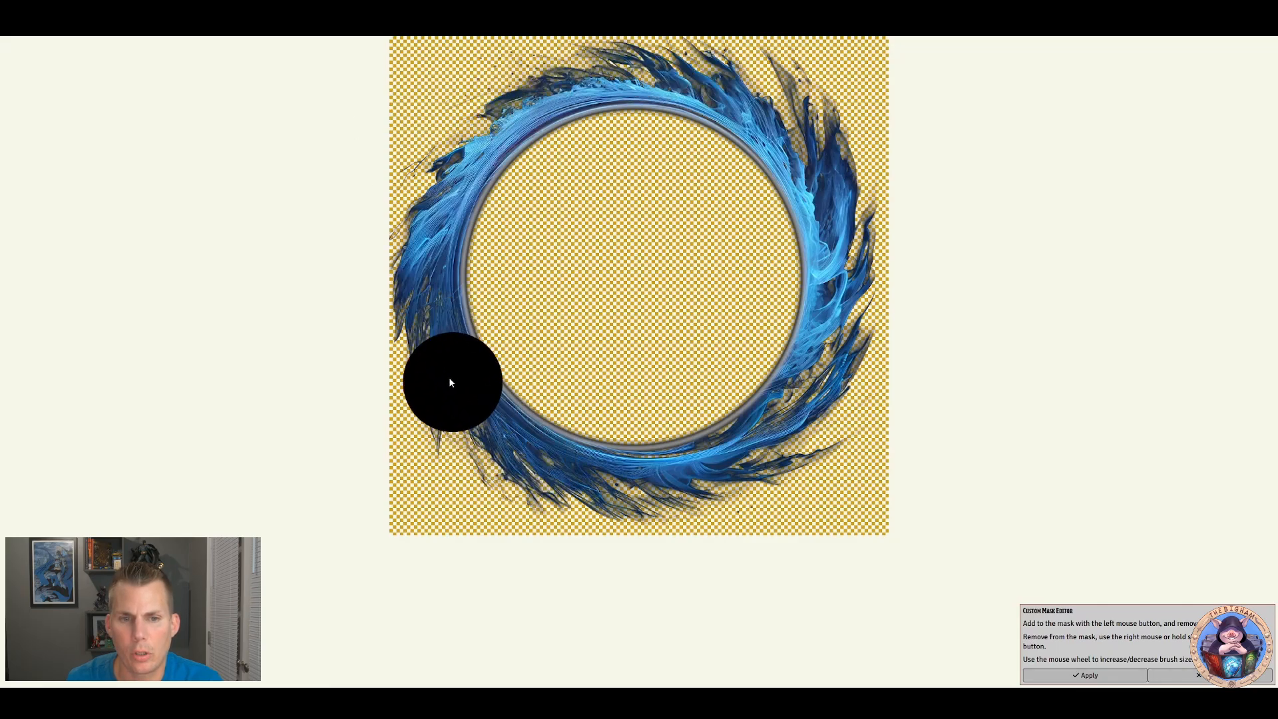
# Step: Erase the blue ring's lower arc from the custom mask, apply it, and switch the layer to its own mask
pyautogui.moveTo(439, 351)
pyautogui.mouseDown()
pyautogui.moveTo(468, 392)
pyautogui.moveTo(554, 457)
pyautogui.moveTo(676, 475)
pyautogui.moveTo(812, 413)
pyautogui.moveTo(837, 372)
pyautogui.moveTo(776, 400)
pyautogui.moveTo(844, 300)
pyautogui.moveTo(872, 319)
pyautogui.mouseUp()
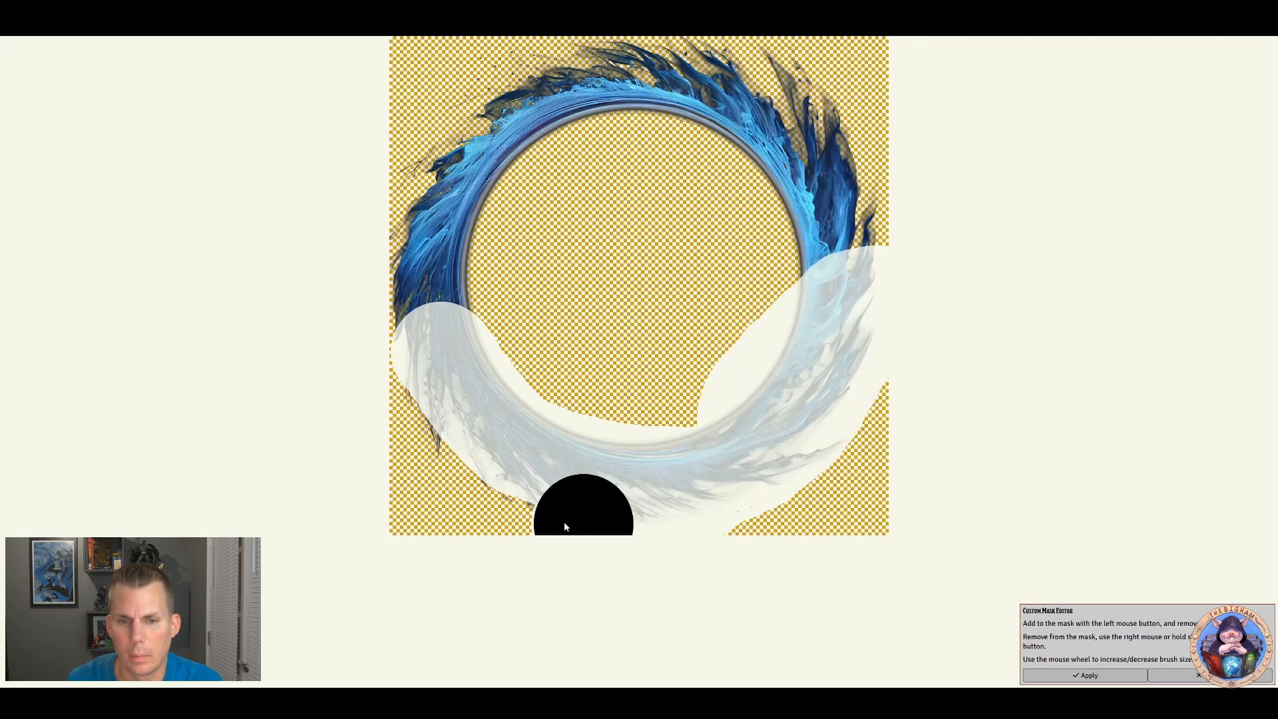
pyautogui.moveTo(564, 526)
pyautogui.mouseDown()
pyautogui.moveTo(397, 423)
pyautogui.moveTo(437, 453)
pyautogui.mouseUp()
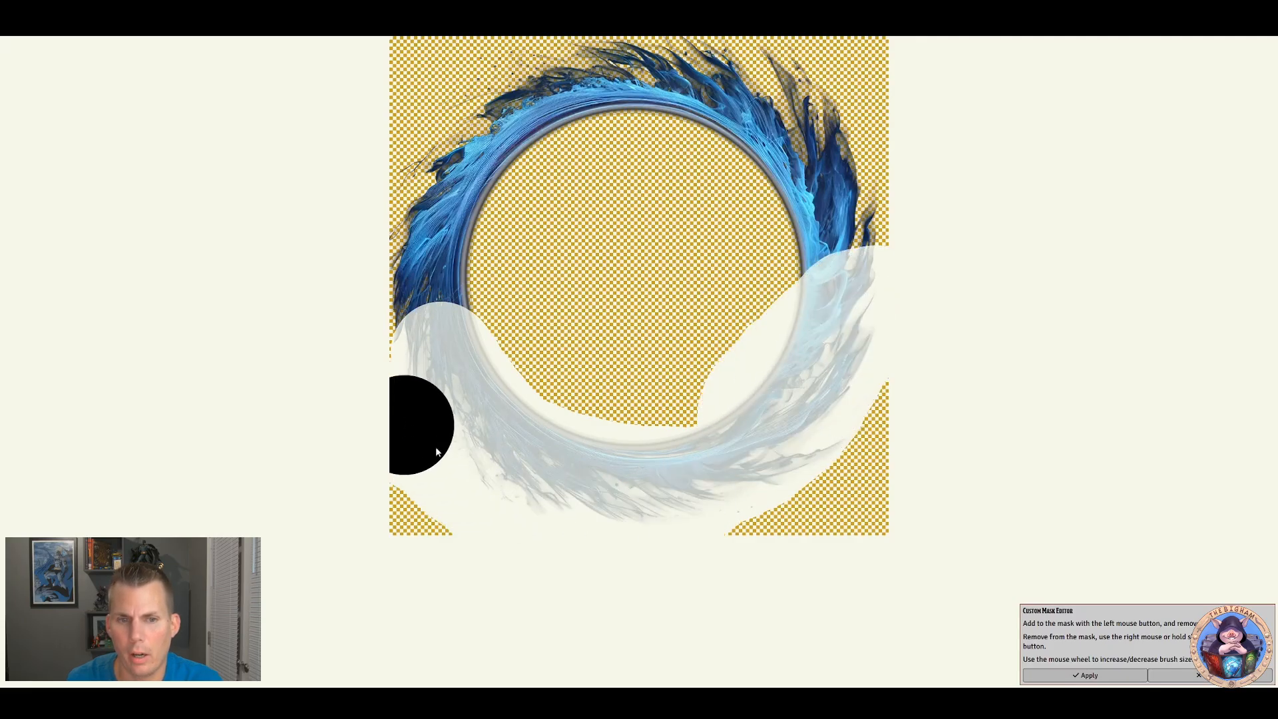
pyautogui.click(1070, 675)
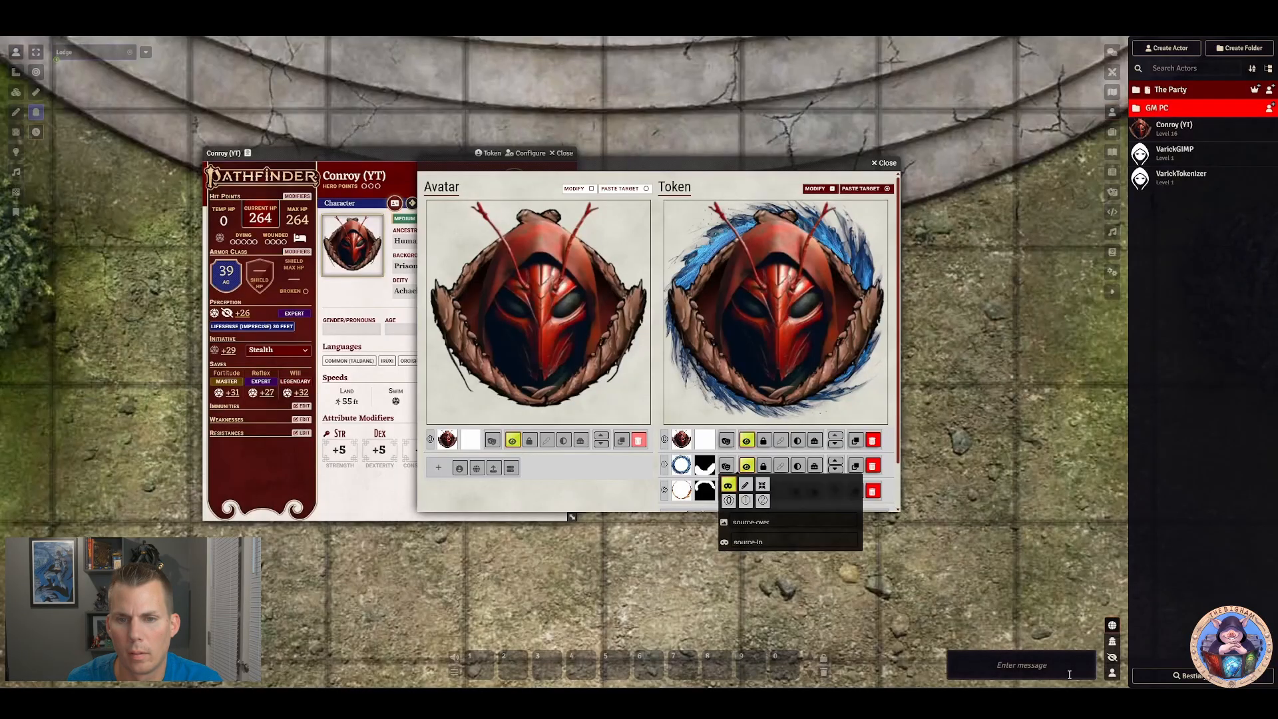
pyautogui.click(746, 501)
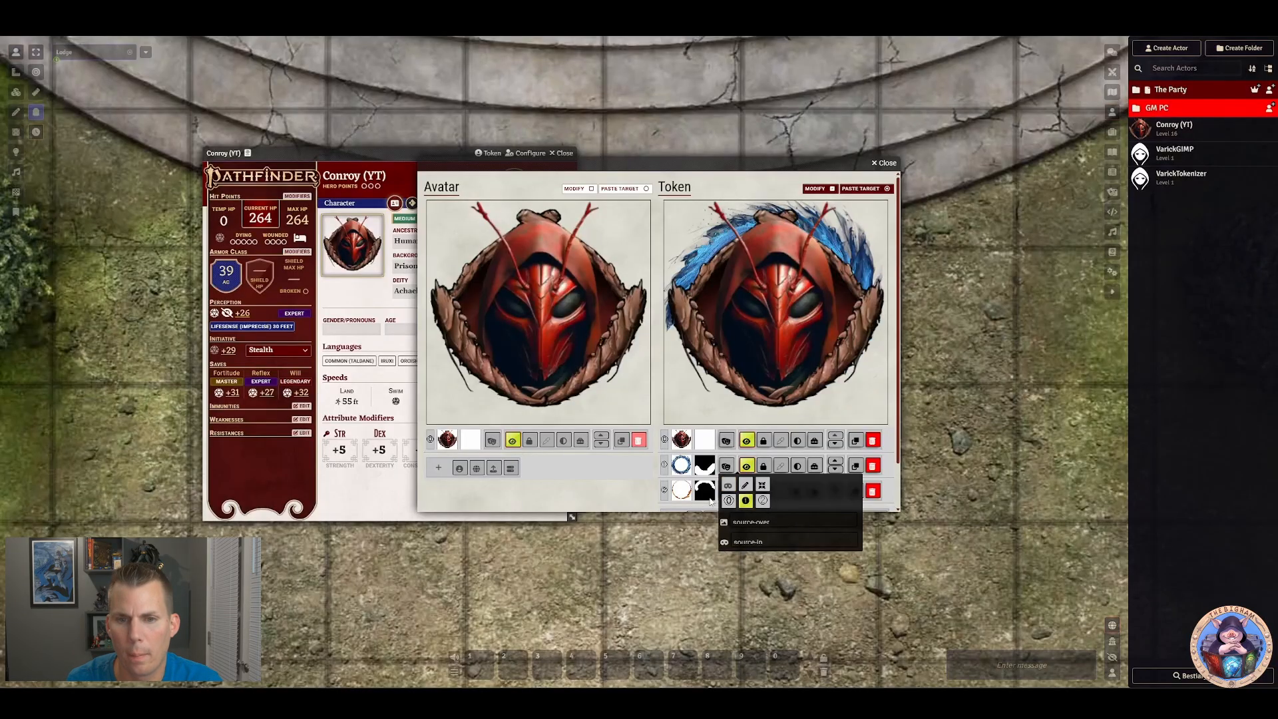
# Step: Erase a bit more of the blue ring's left edge from the custom mask with a smaller brush and apply the mask
pyautogui.click(744, 486)
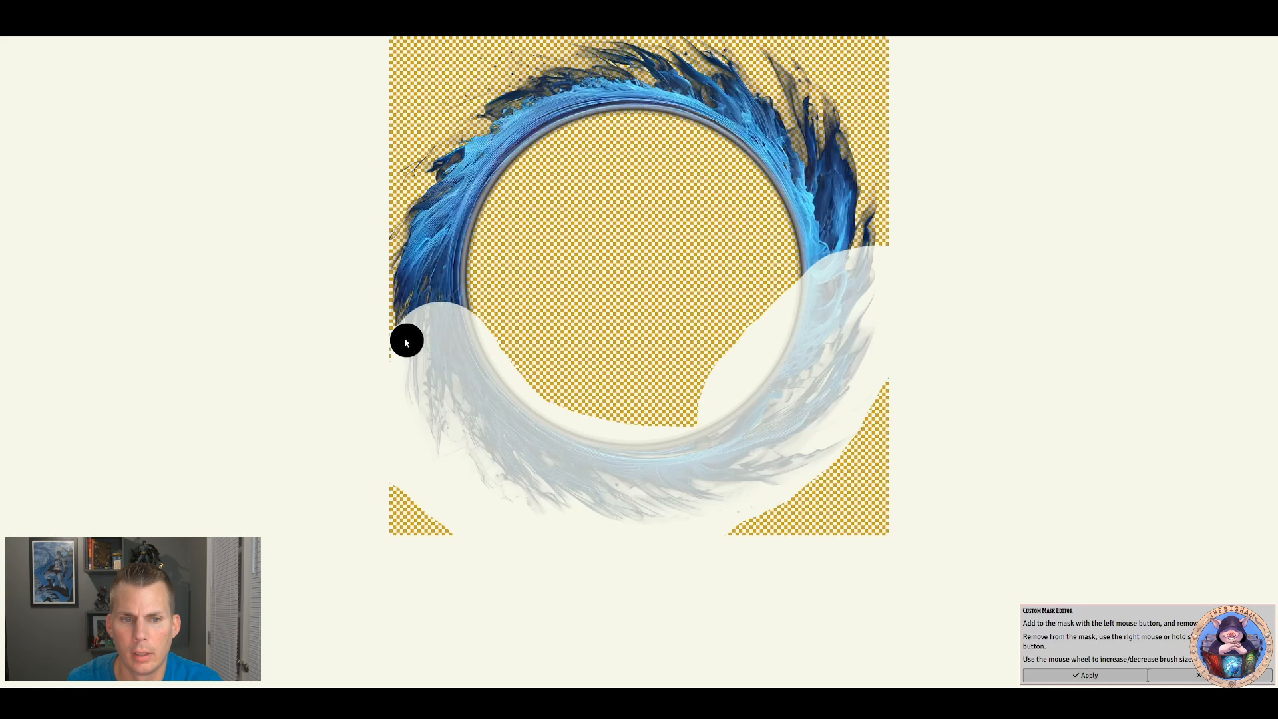
pyautogui.moveTo(406, 341)
pyautogui.mouseDown()
pyautogui.moveTo(393, 313)
pyautogui.moveTo(416, 345)
pyautogui.moveTo(393, 342)
pyautogui.moveTo(508, 526)
pyautogui.moveTo(419, 419)
pyautogui.moveTo(470, 450)
pyautogui.moveTo(398, 391)
pyautogui.moveTo(522, 521)
pyautogui.moveTo(505, 525)
pyautogui.moveTo(545, 521)
pyautogui.moveTo(487, 578)
pyautogui.mouseUp()
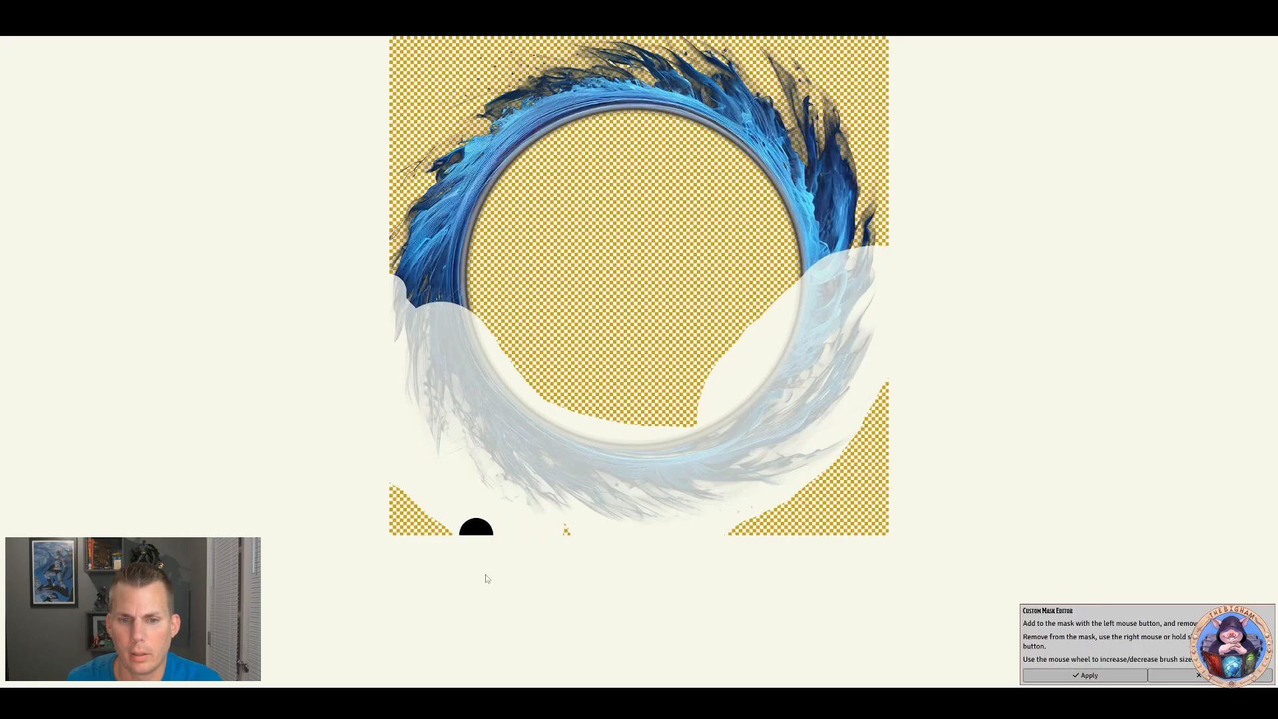
pyautogui.click(1086, 675)
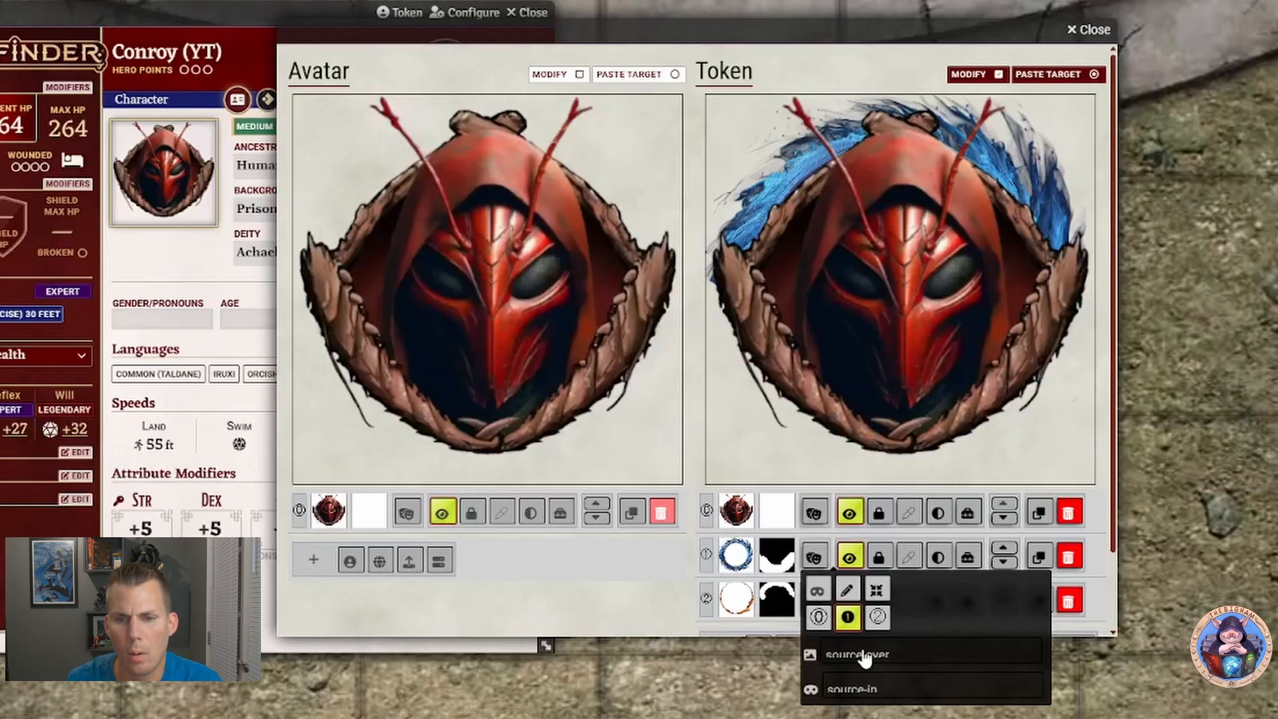
# Step: Toggle the visibility of the blue and fire ring layers to compare them with the artwork, and leave both hidden
pyautogui.click(847, 558)
pyautogui.click(847, 558)
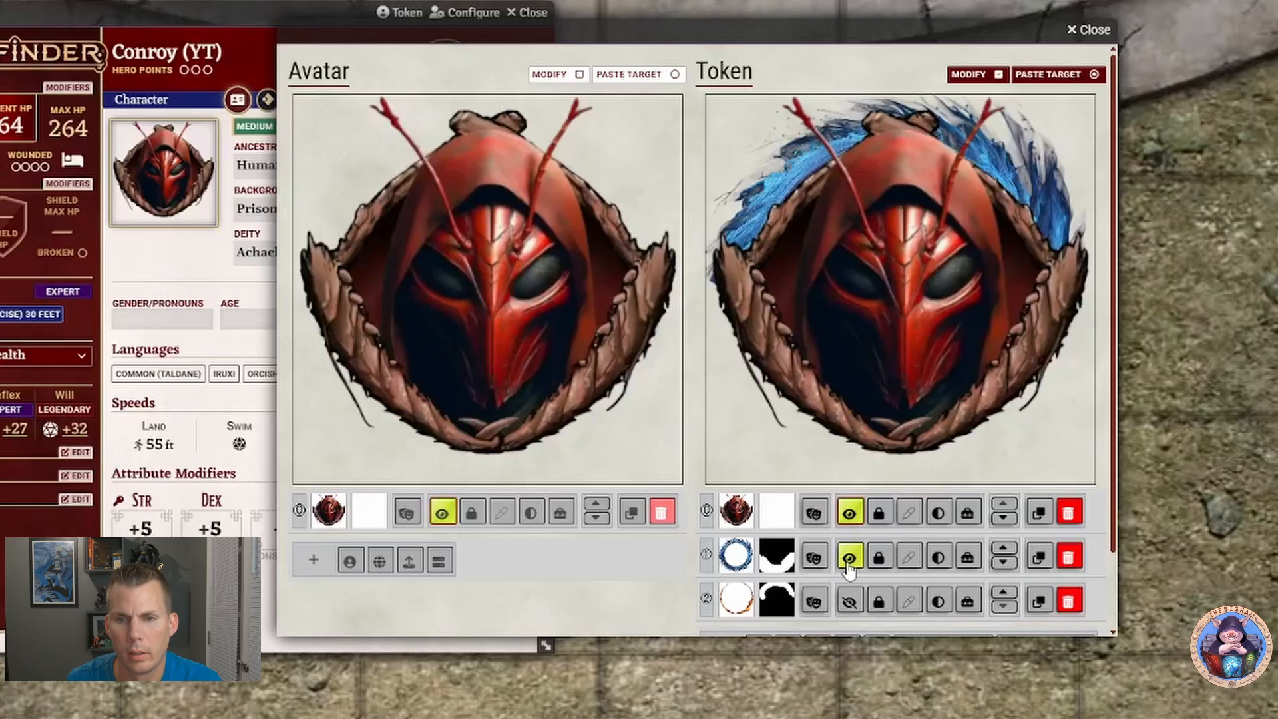
pyautogui.click(848, 602)
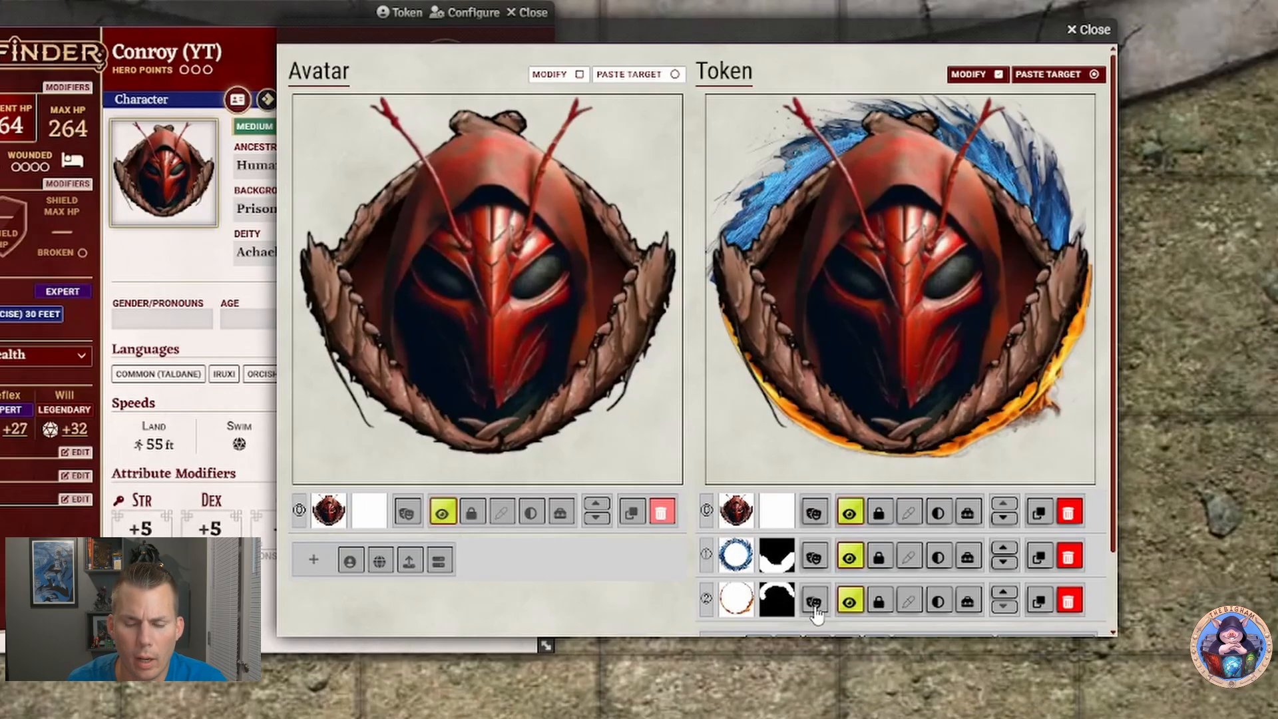
pyautogui.click(814, 602)
pyautogui.click(848, 601)
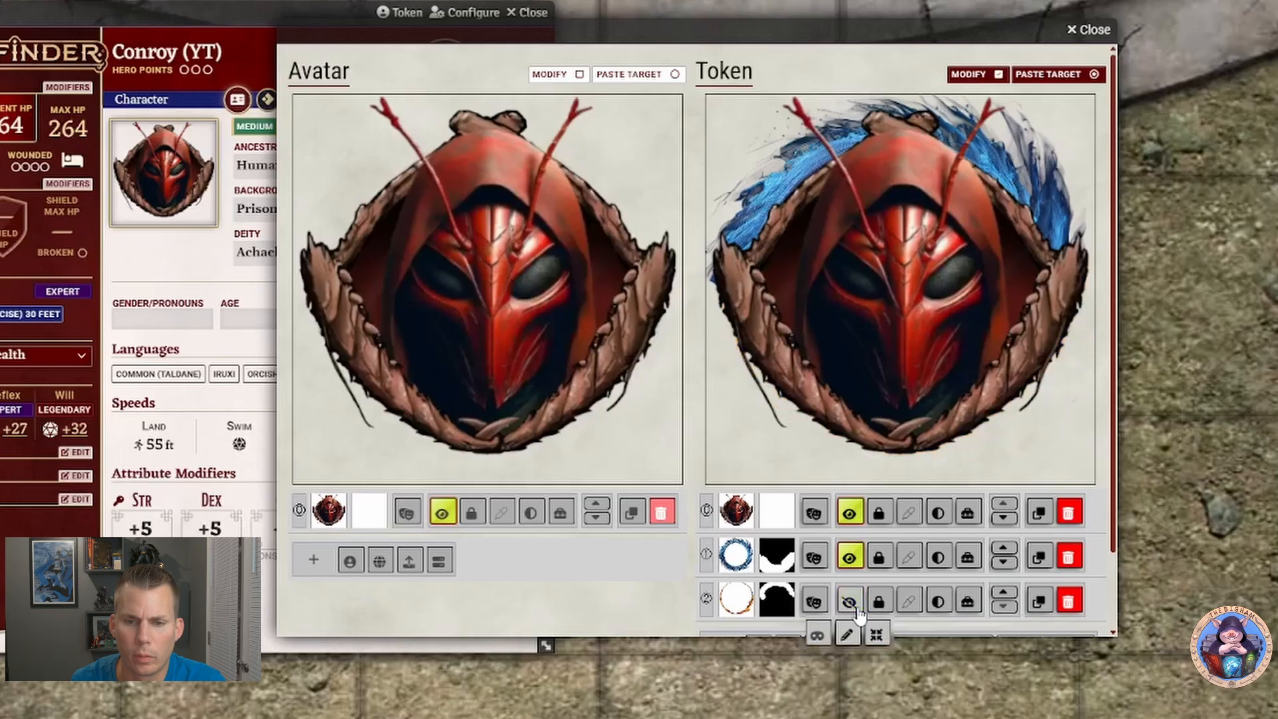
pyautogui.click(848, 557)
# Step: Add the red ring frame with hair-like tendrils from the frame collection to the token image
pyautogui.scroll(-2, 953, 552)
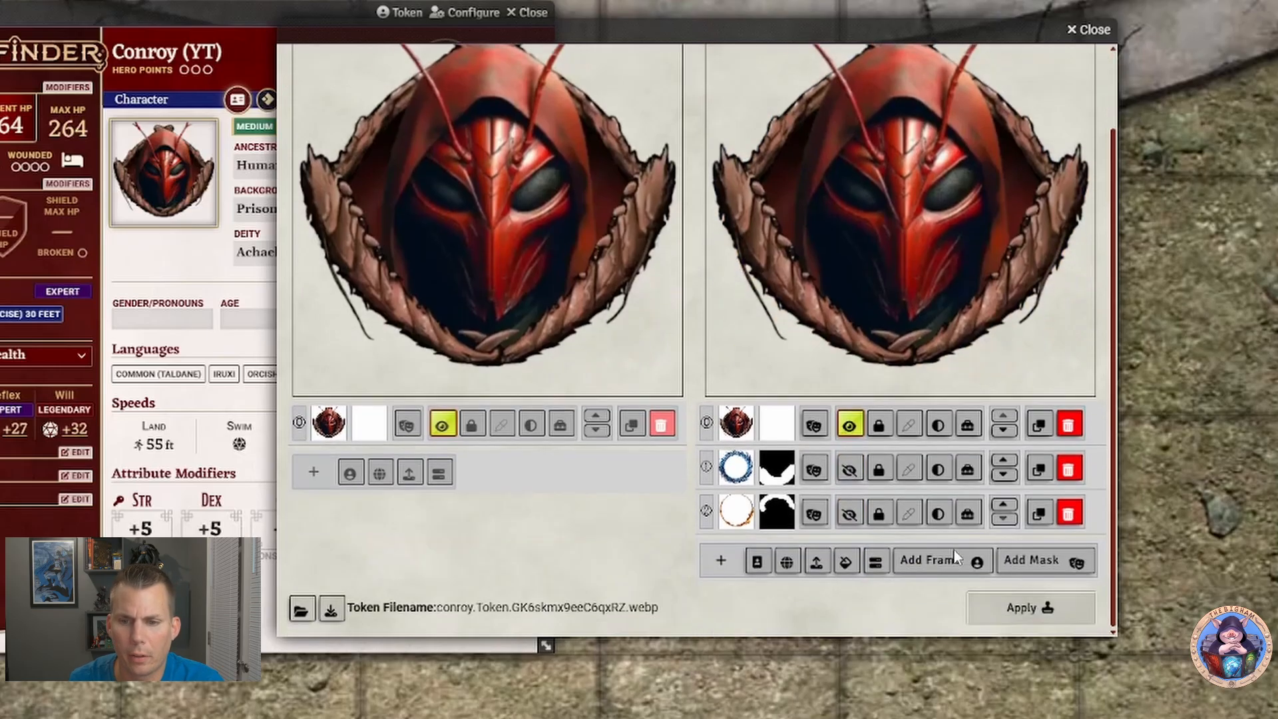
pyautogui.click(957, 561)
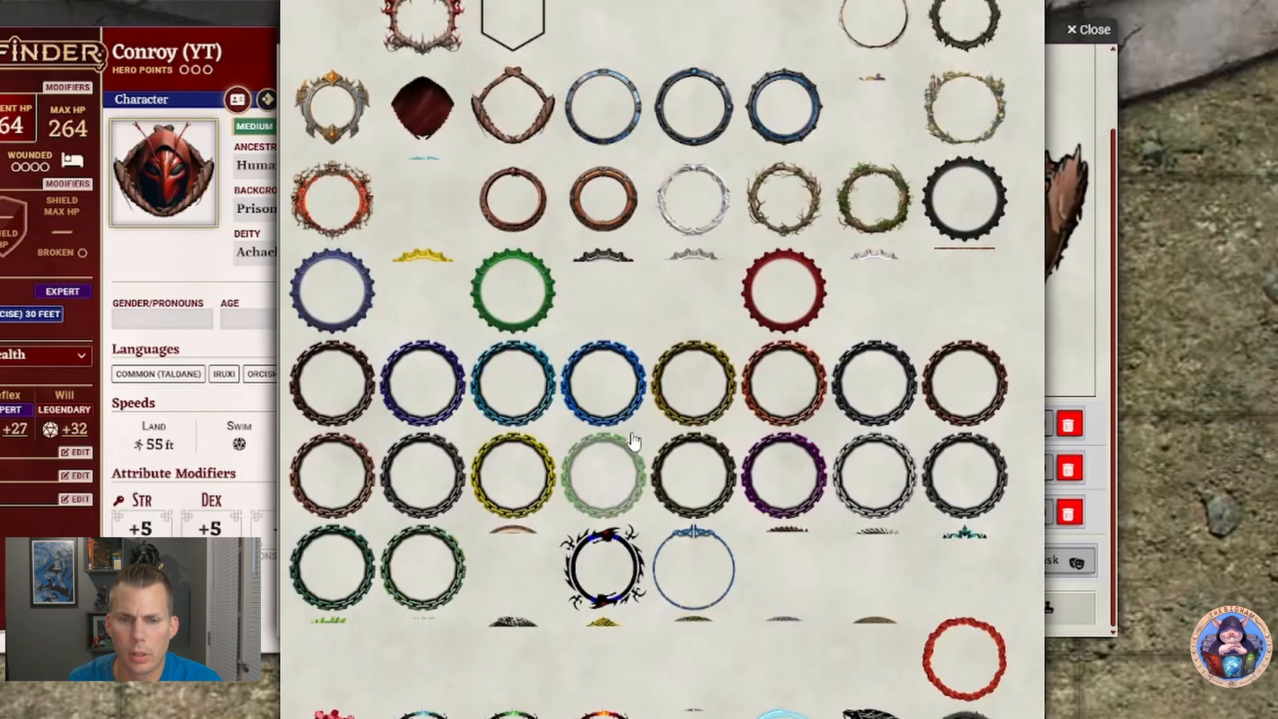
pyautogui.scroll(-3, 639, 433)
pyautogui.scroll(-15, 641, 433)
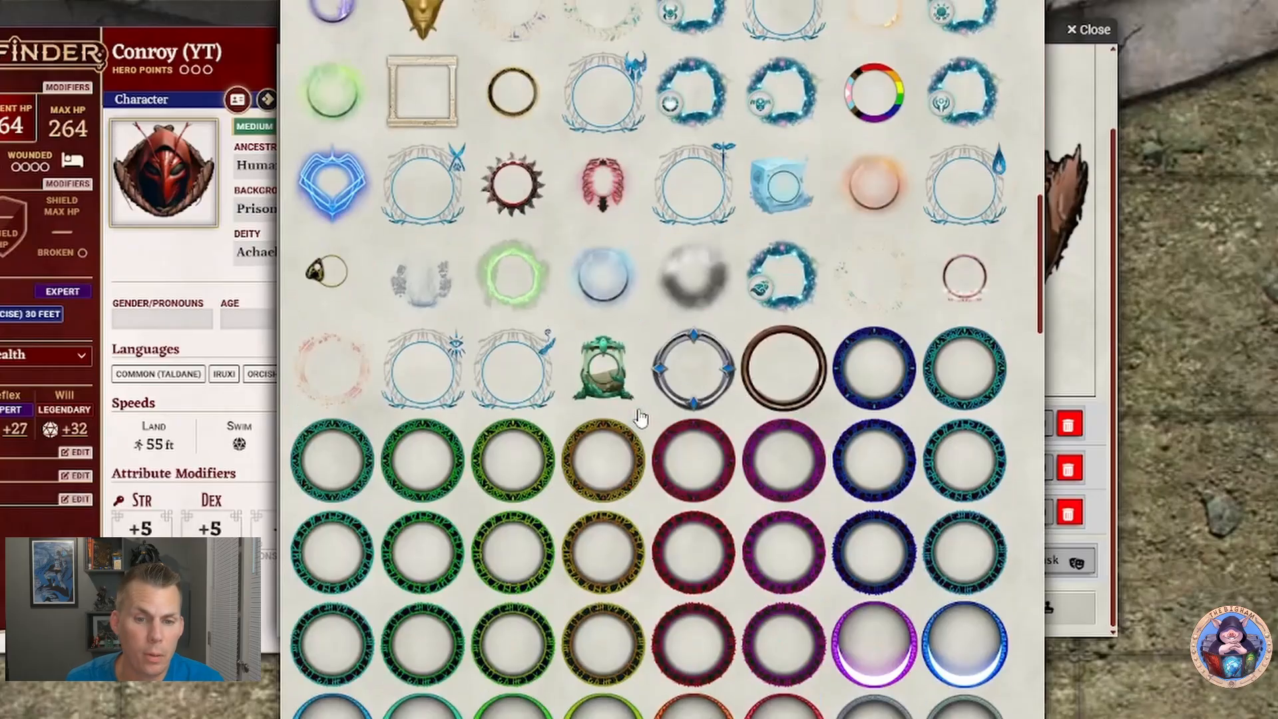
pyautogui.scroll(-15, 641, 420)
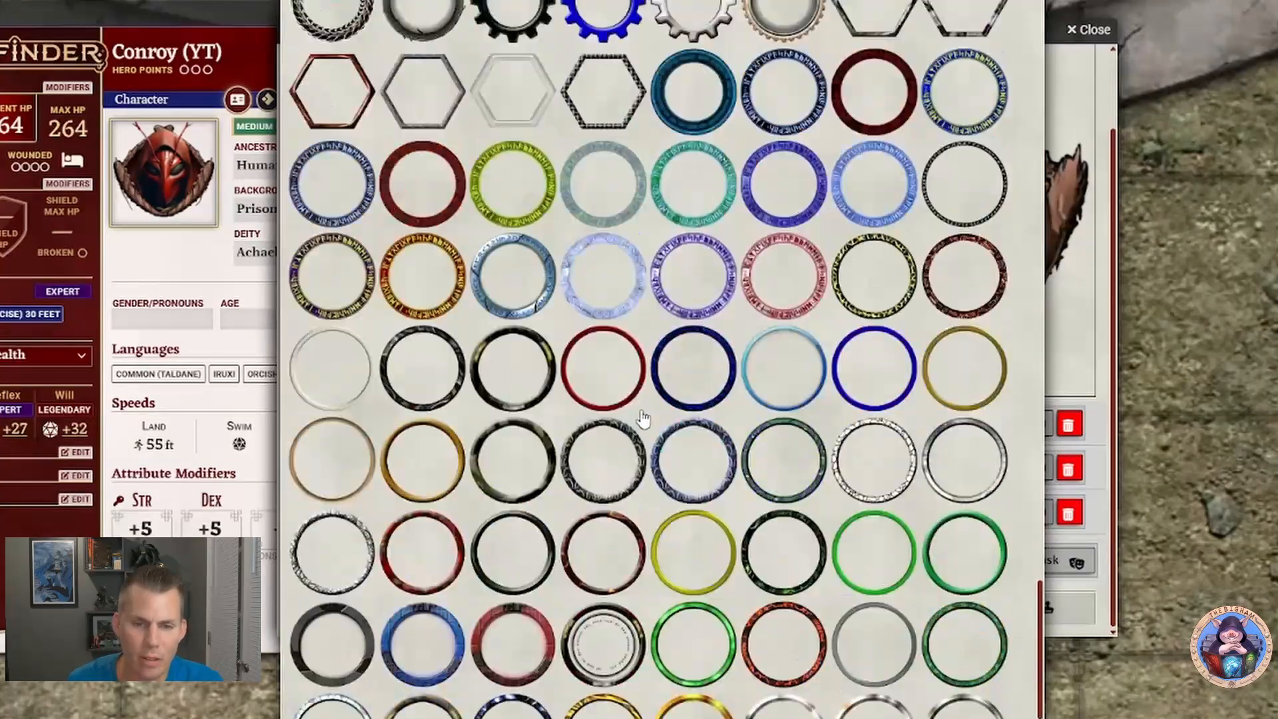
pyautogui.scroll(-10, 640, 428)
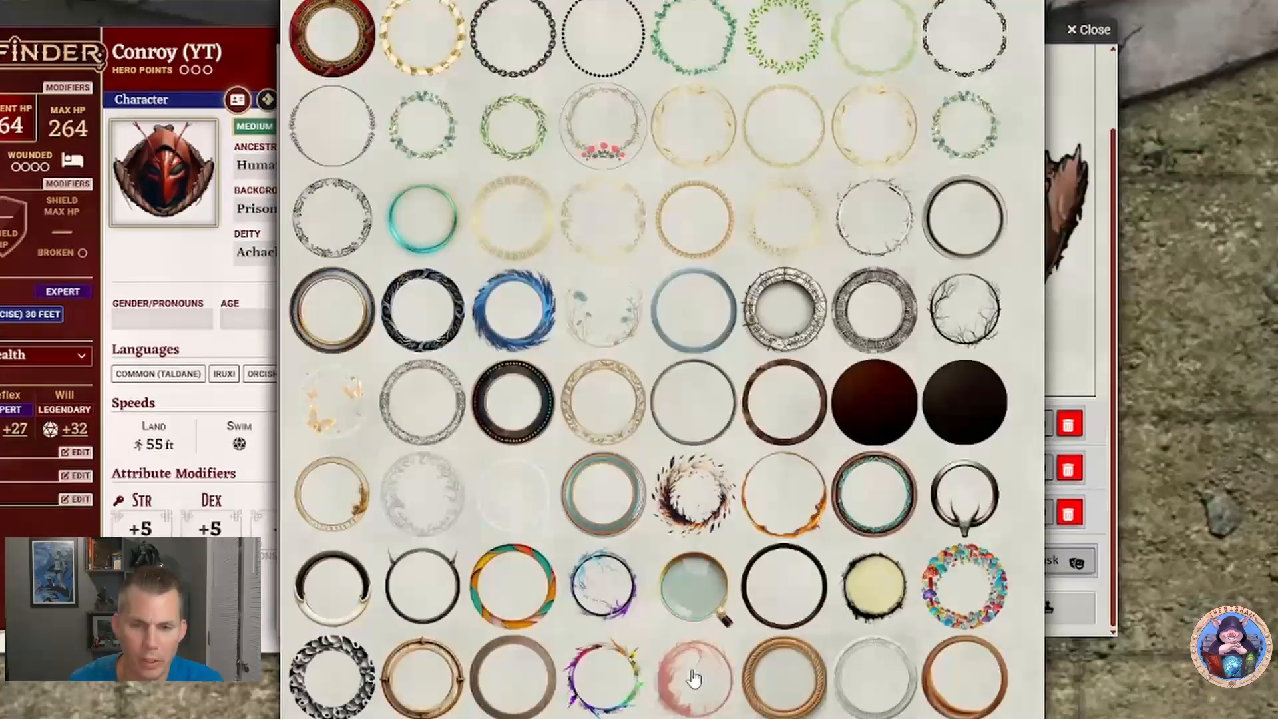
pyautogui.click(691, 675)
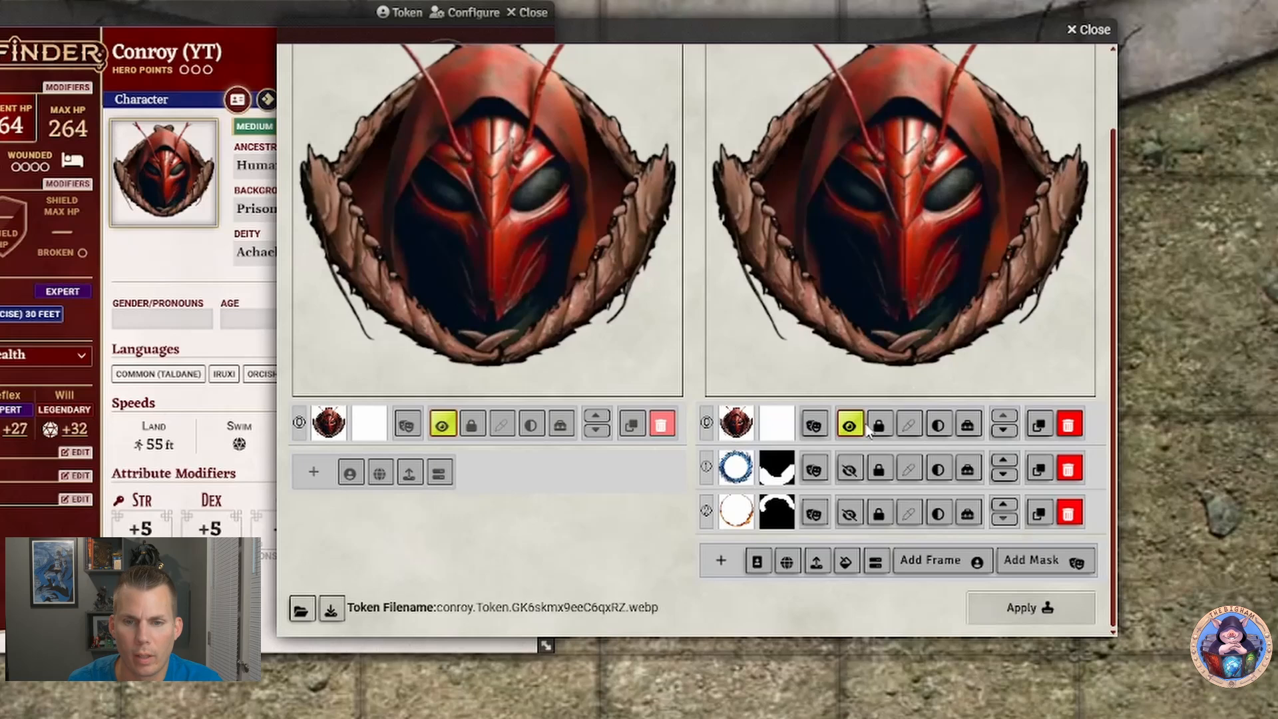
pyautogui.scroll(2, 892, 477)
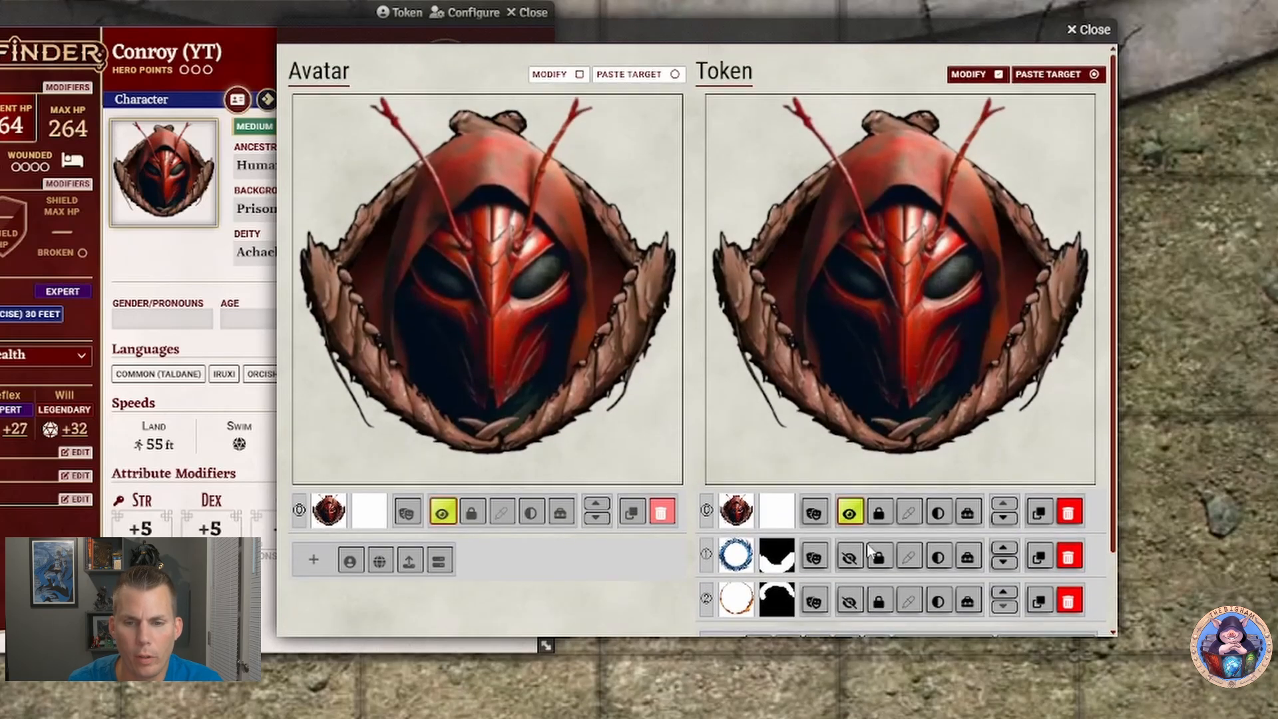
pyautogui.scroll(-2, 867, 550)
pyautogui.click(872, 559)
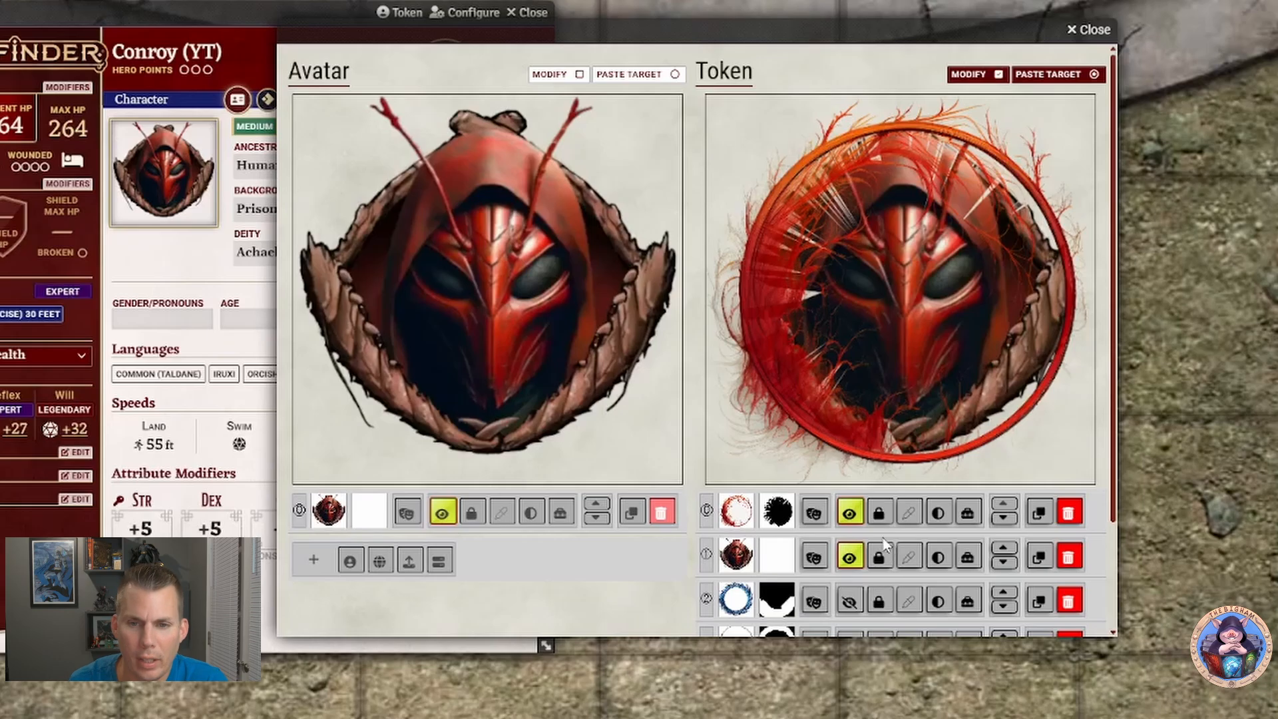
# Step: Unlock the red tendril ring layer, adjust its scale, shift it up and to the right over the artwork, and lock it again
pyautogui.click(879, 512)
pyautogui.moveTo(934, 437); pyautogui.dragTo(941, 430)
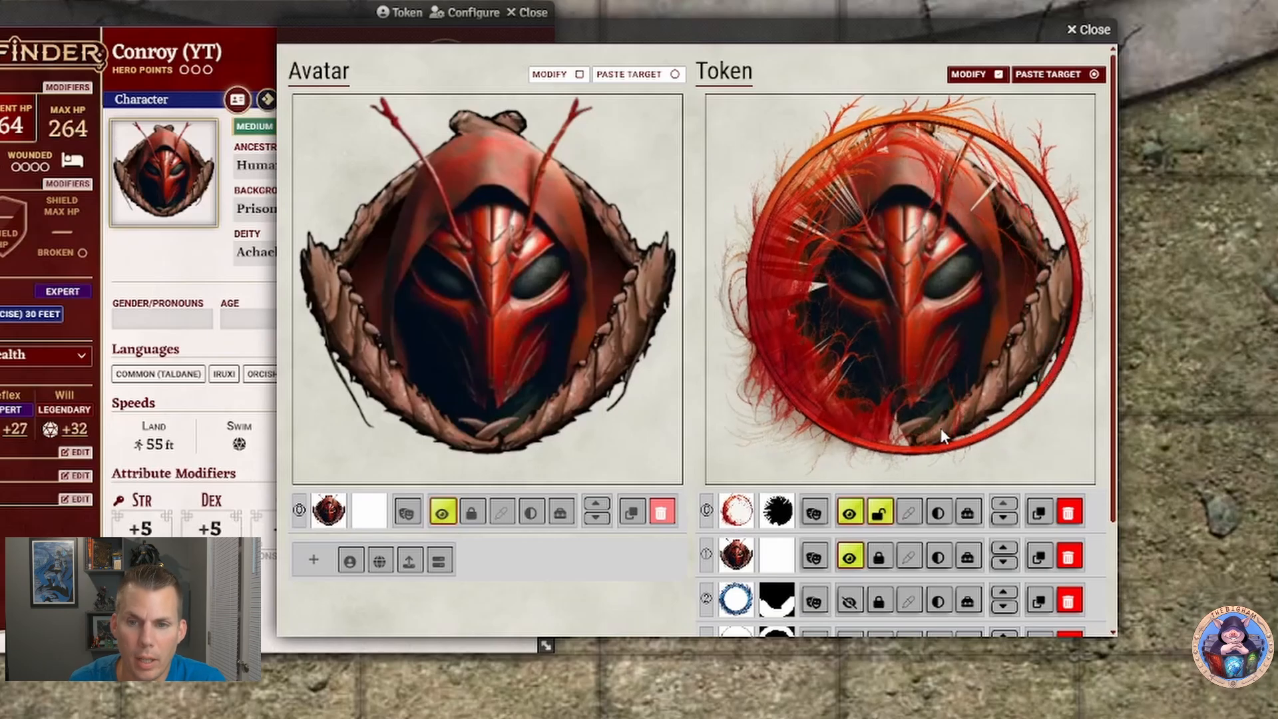
pyautogui.scroll(3, 941, 429)
pyautogui.moveTo(887, 396); pyautogui.dragTo(897, 369)
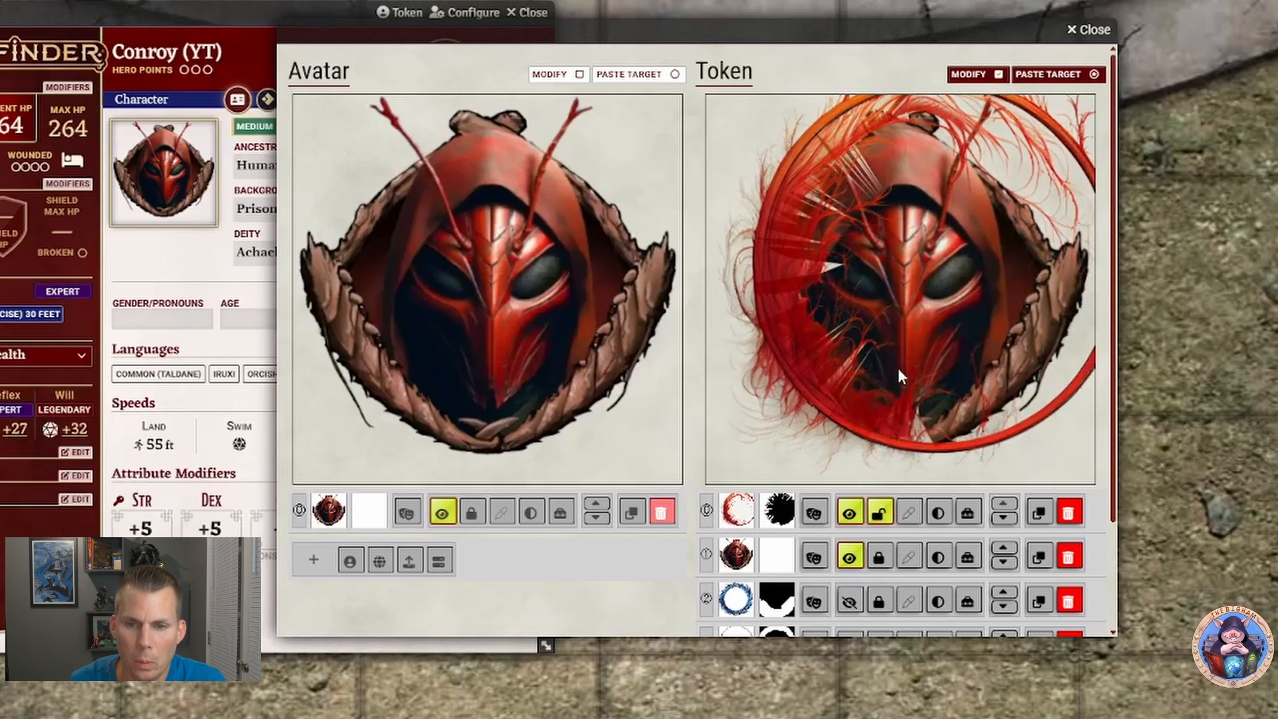
pyautogui.scroll(-4, 897, 368)
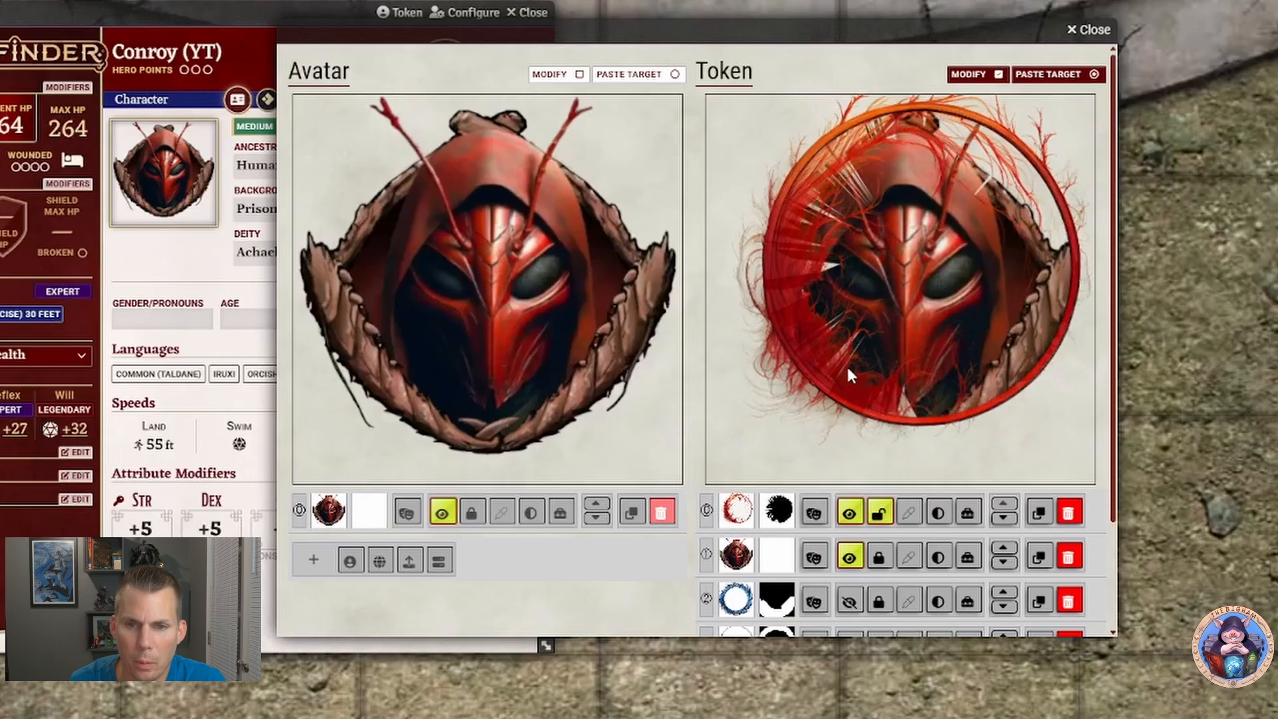
pyautogui.moveTo(847, 370)
pyautogui.mouseDown()
pyautogui.moveTo(861, 377)
pyautogui.moveTo(845, 373)
pyautogui.mouseUp()
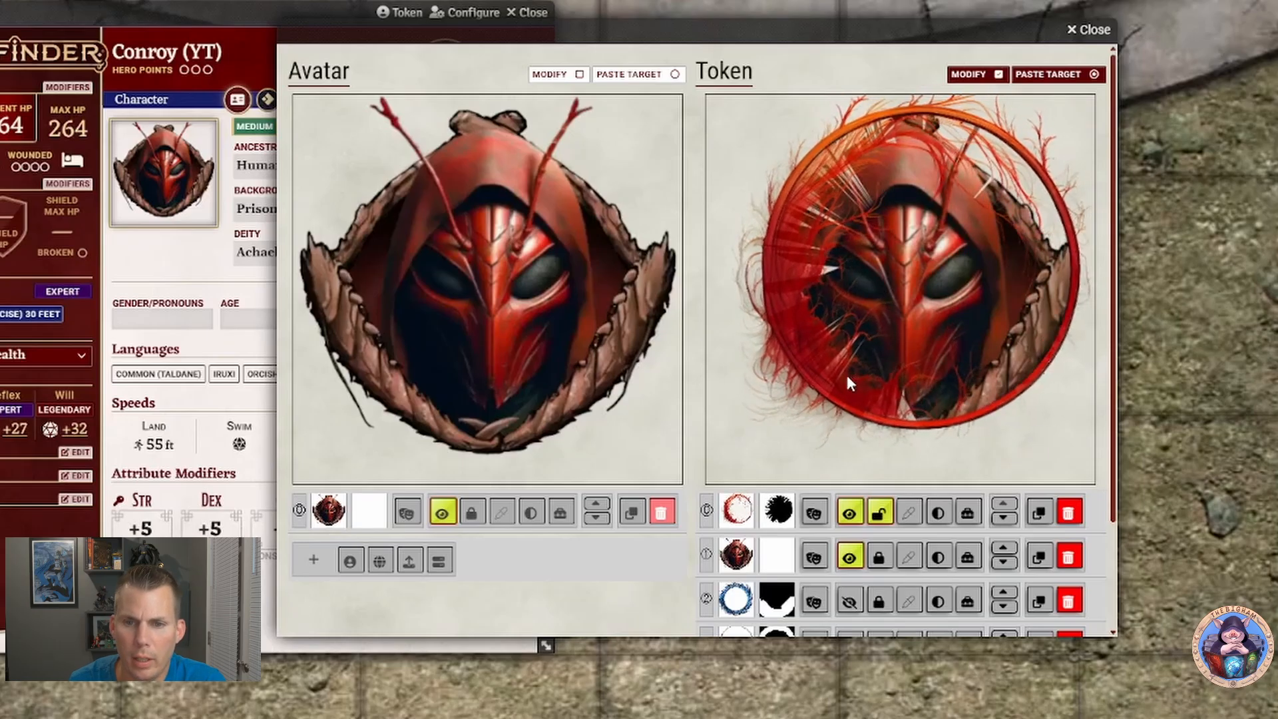
pyautogui.scroll(2, 842, 362)
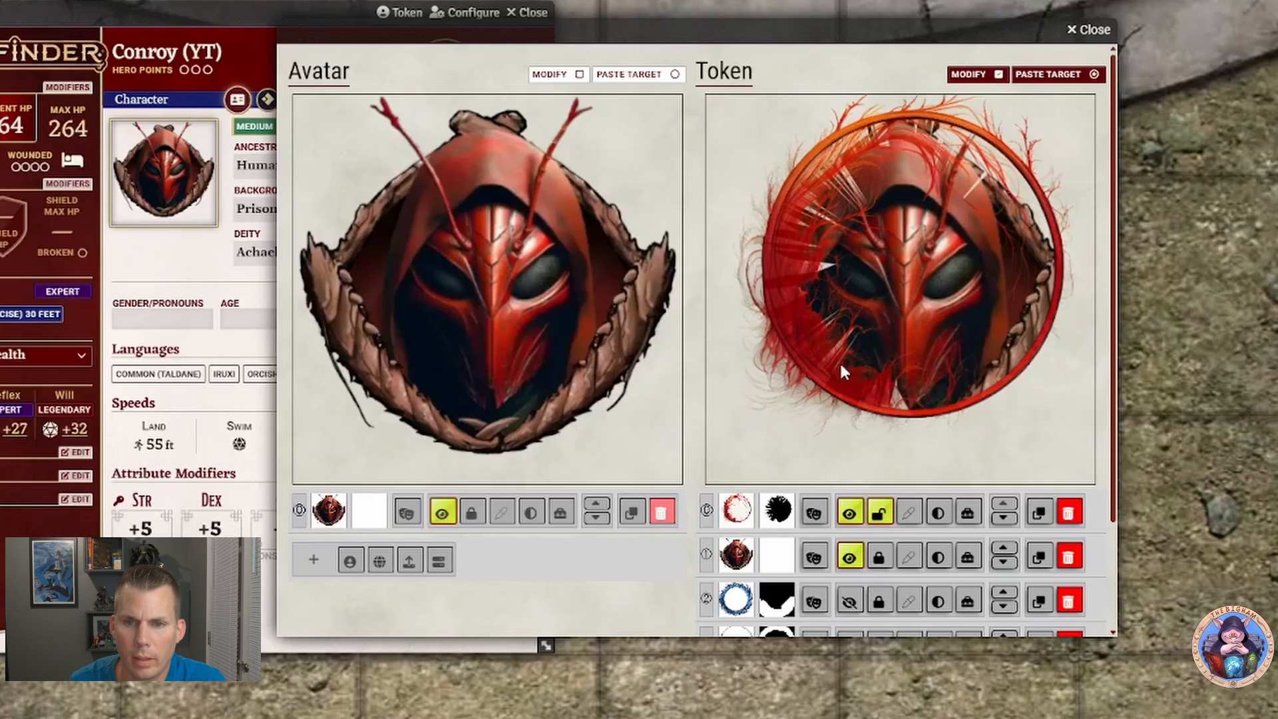
pyautogui.moveTo(828, 358); pyautogui.dragTo(817, 340)
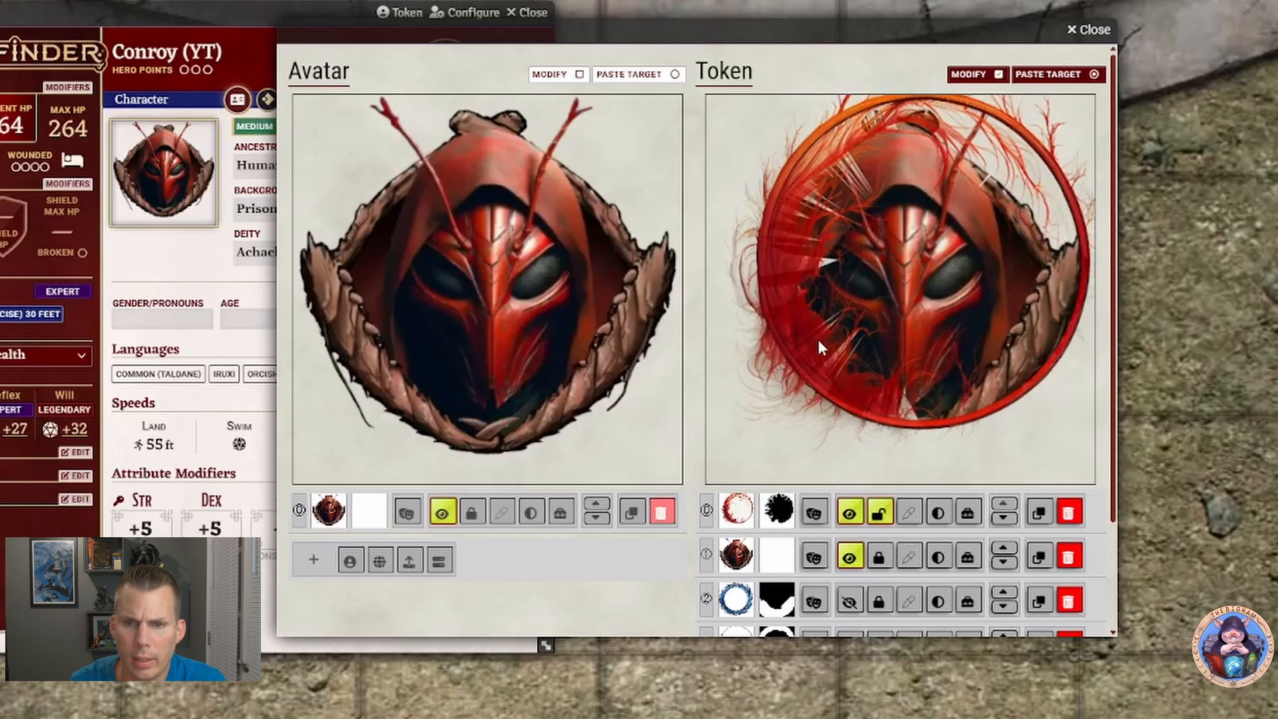
pyautogui.click(880, 512)
# Step: Edit the red ring layer's custom mask and paint the entire ring with its tendrils into it using an enlarged brush
pyautogui.click(805, 521)
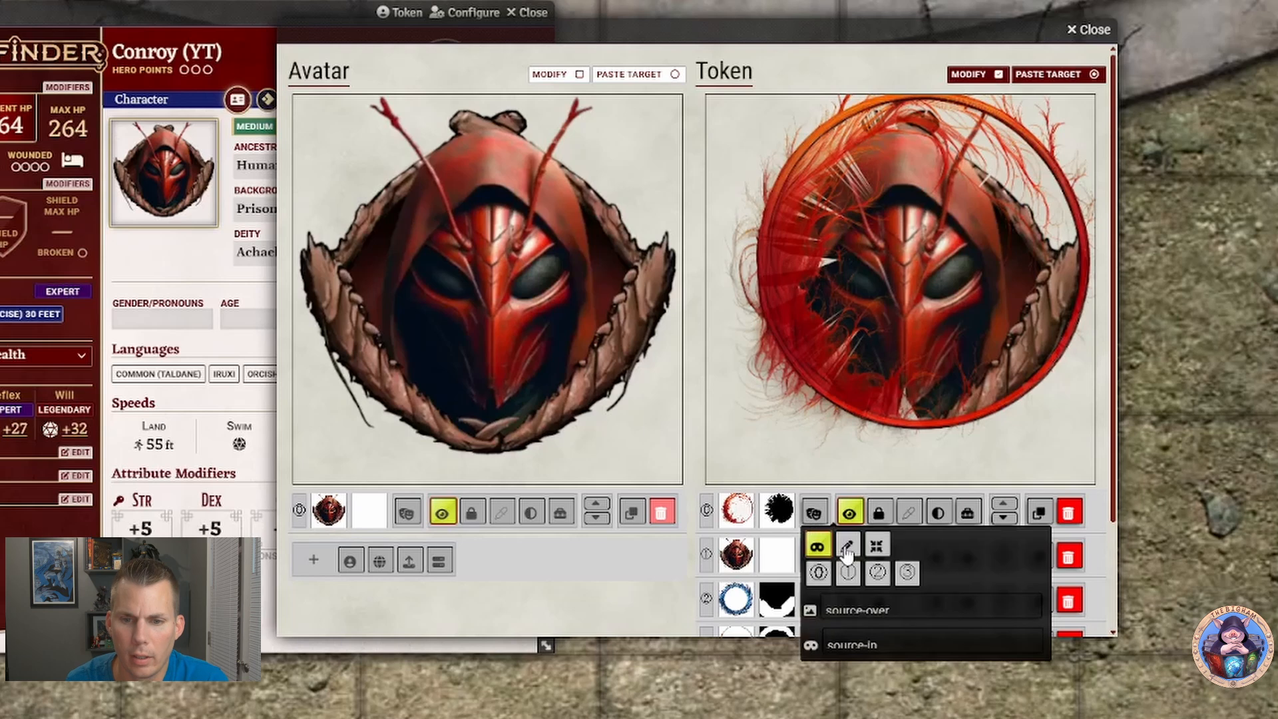
pyautogui.click(844, 546)
pyautogui.scroll(3, 680, 419)
pyautogui.scroll(3, 679, 419)
pyautogui.moveTo(676, 422)
pyautogui.mouseDown()
pyautogui.moveTo(571, 456)
pyautogui.moveTo(941, 450)
pyautogui.moveTo(340, 553)
pyautogui.moveTo(493, 257)
pyautogui.moveTo(730, 103)
pyautogui.moveTo(1036, 113)
pyautogui.moveTo(20, 378)
pyautogui.mouseUp()
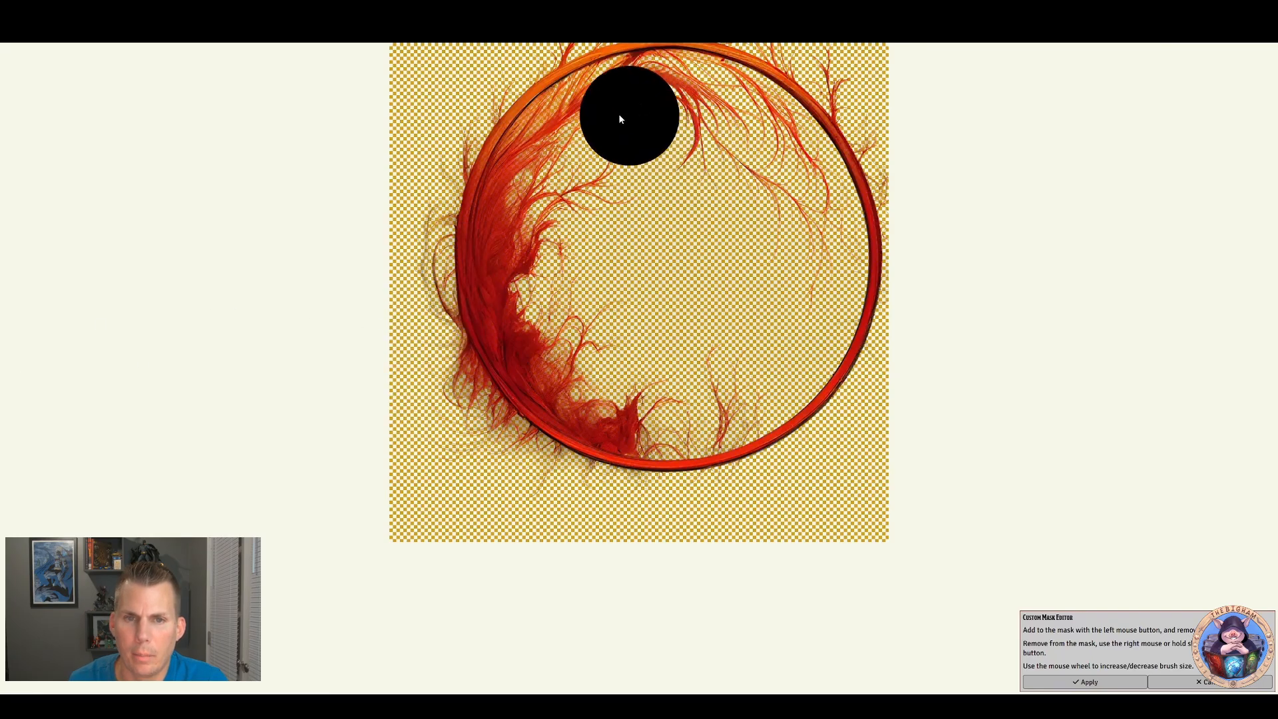
# Step: Shrink the mask brush, erase the upper and right parts of the red ring from its custom mask, and apply it
pyautogui.scroll(-3, 619, 119)
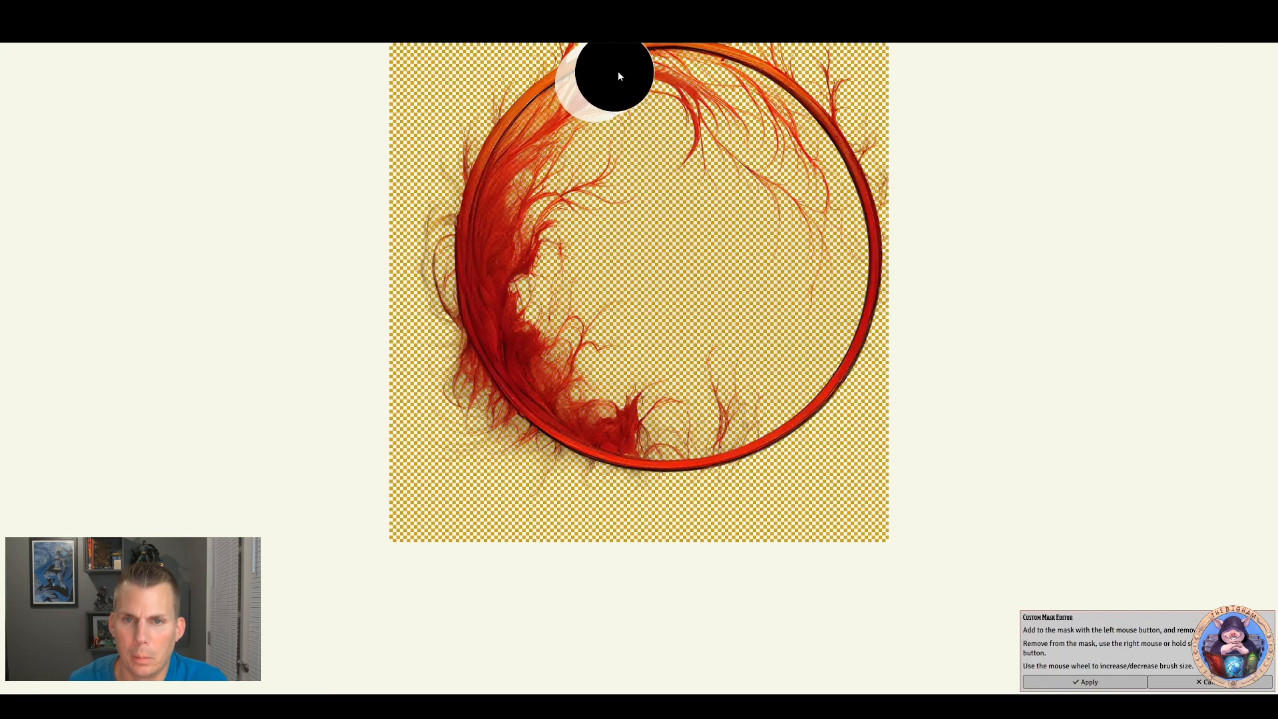
pyautogui.moveTo(618, 76)
pyautogui.mouseDown()
pyautogui.moveTo(739, 67)
pyautogui.moveTo(844, 126)
pyautogui.moveTo(861, 170)
pyautogui.moveTo(628, 44)
pyautogui.moveTo(569, 55)
pyautogui.moveTo(861, 193)
pyautogui.moveTo(860, 377)
pyautogui.moveTo(873, 325)
pyautogui.moveTo(759, 461)
pyautogui.moveTo(697, 492)
pyautogui.mouseUp()
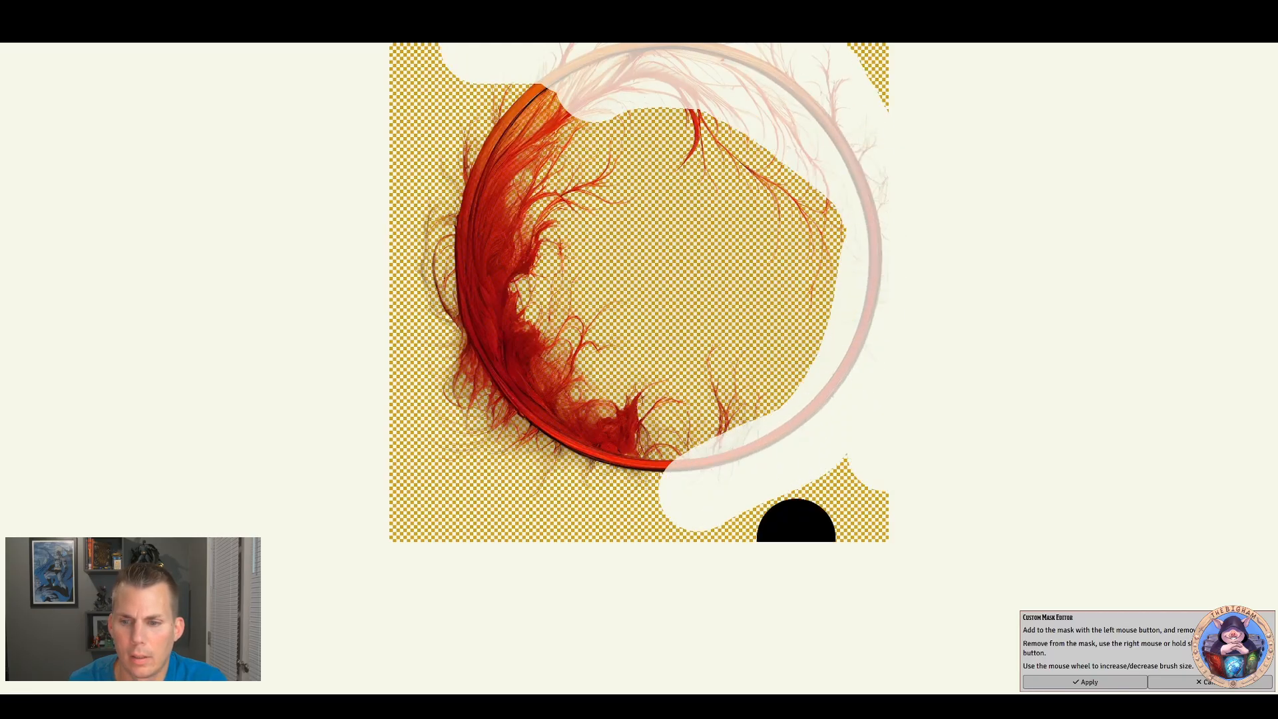
pyautogui.click(1085, 682)
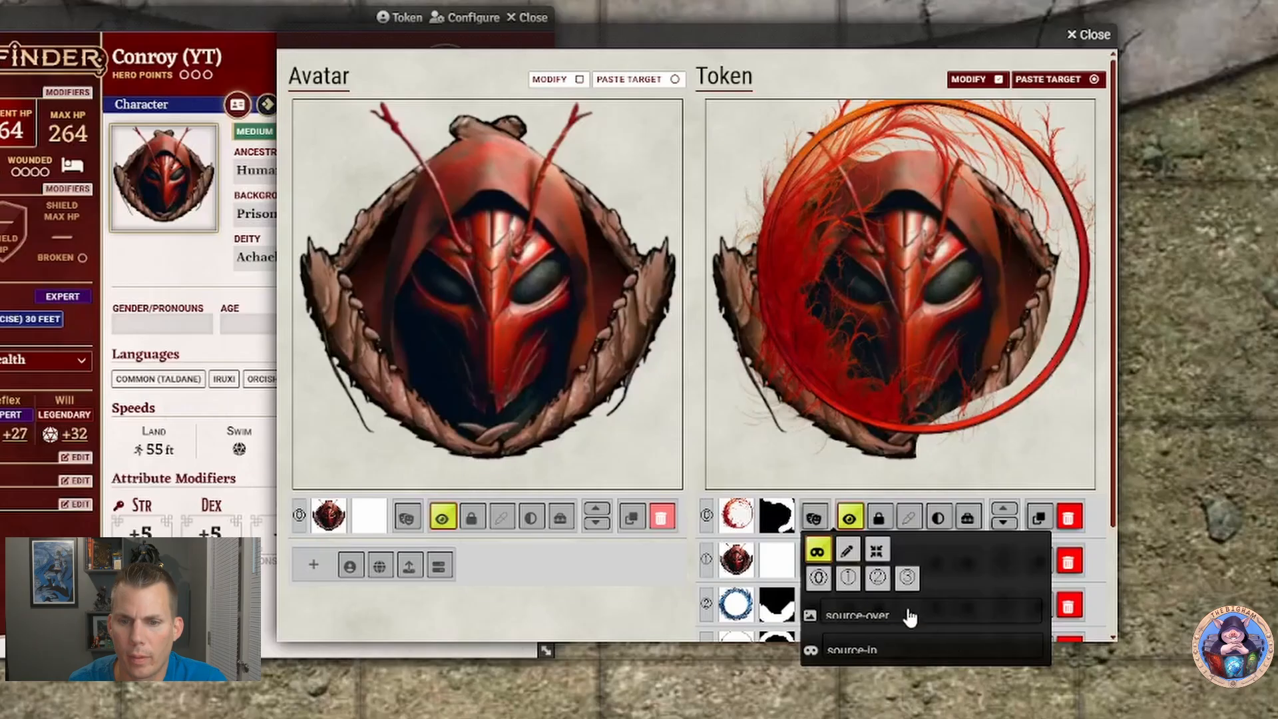
# Step: Assign mask 0 to the red ring layer and remove it from the artwork layer so only the ring is masked
pyautogui.click(818, 578)
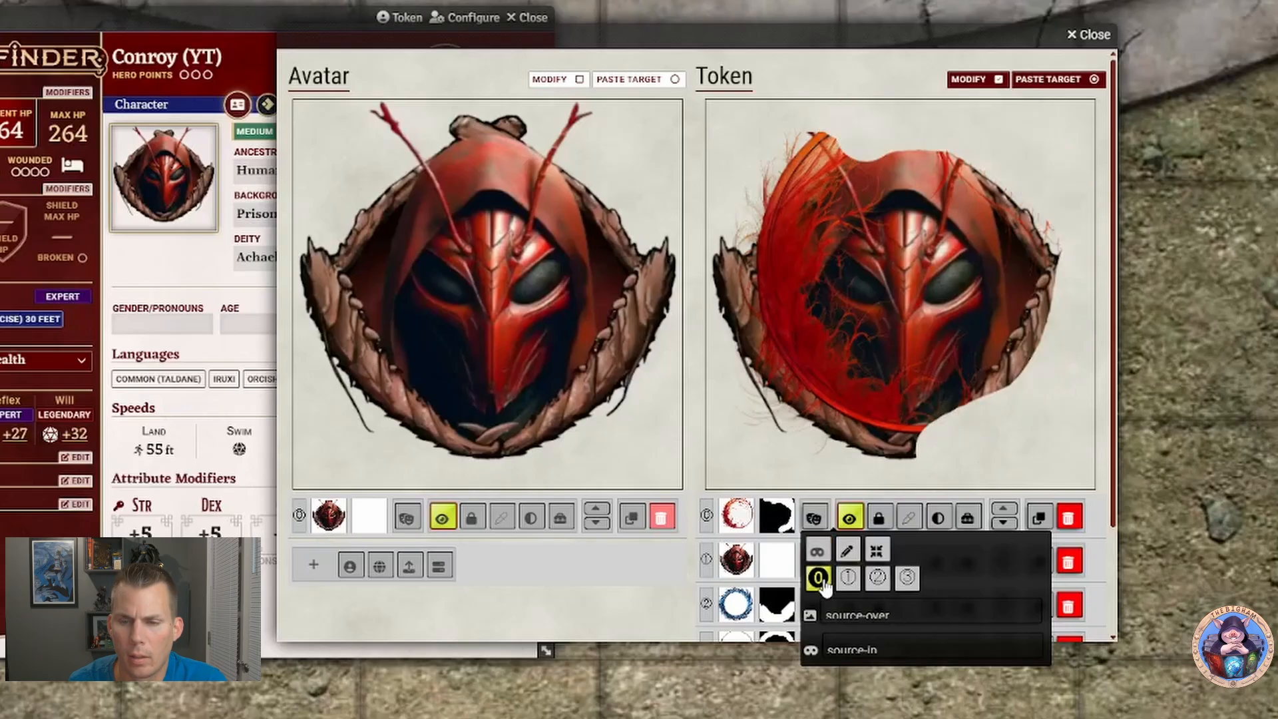
pyautogui.click(820, 579)
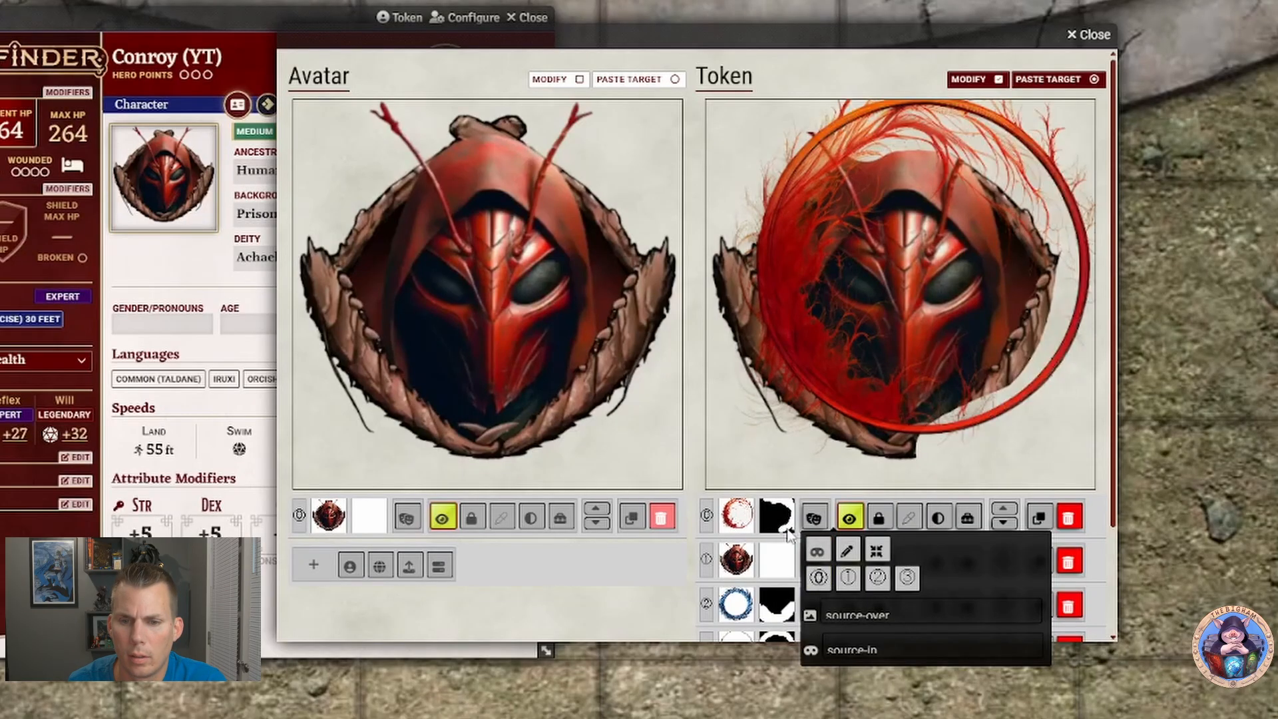
pyautogui.click(818, 563)
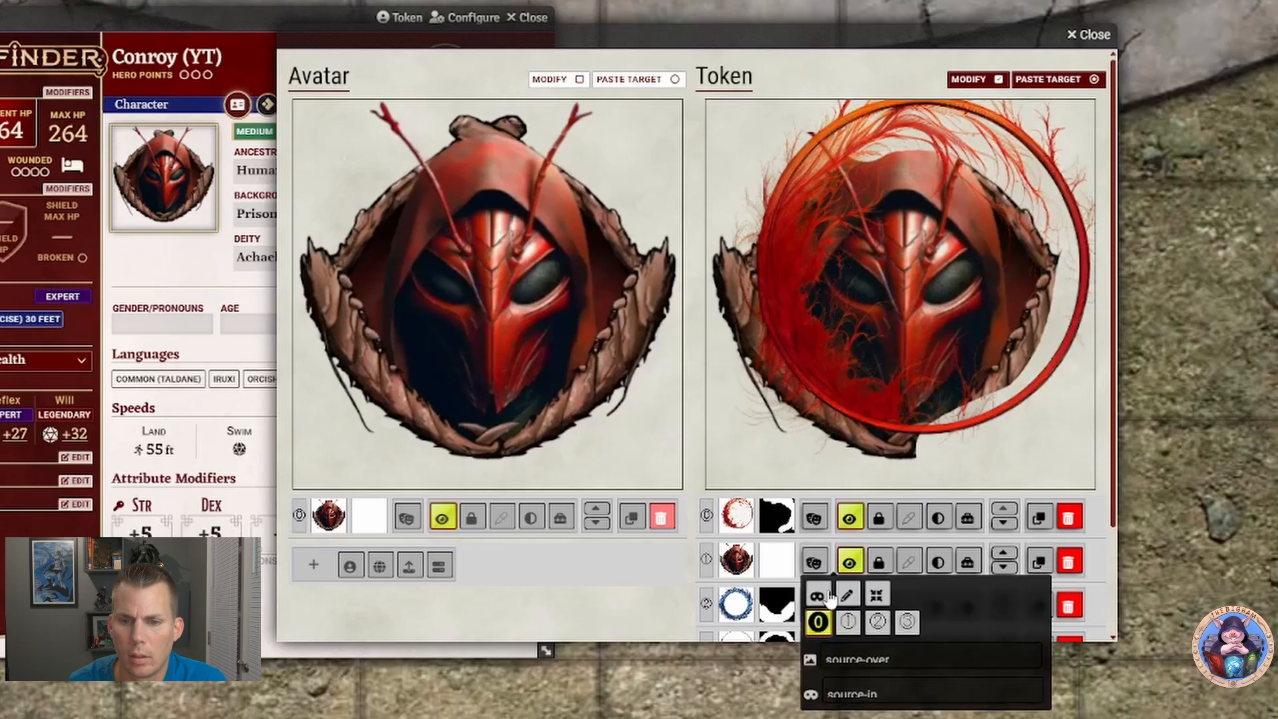
pyautogui.click(814, 519)
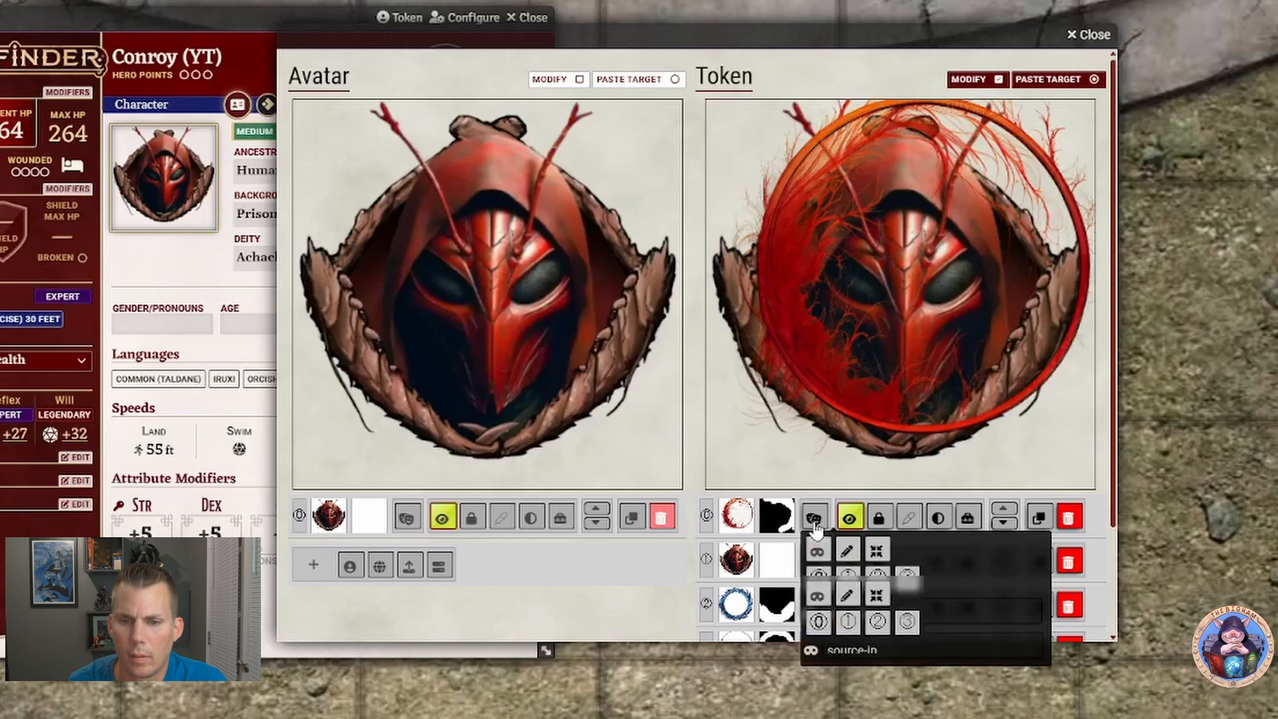
pyautogui.click(819, 578)
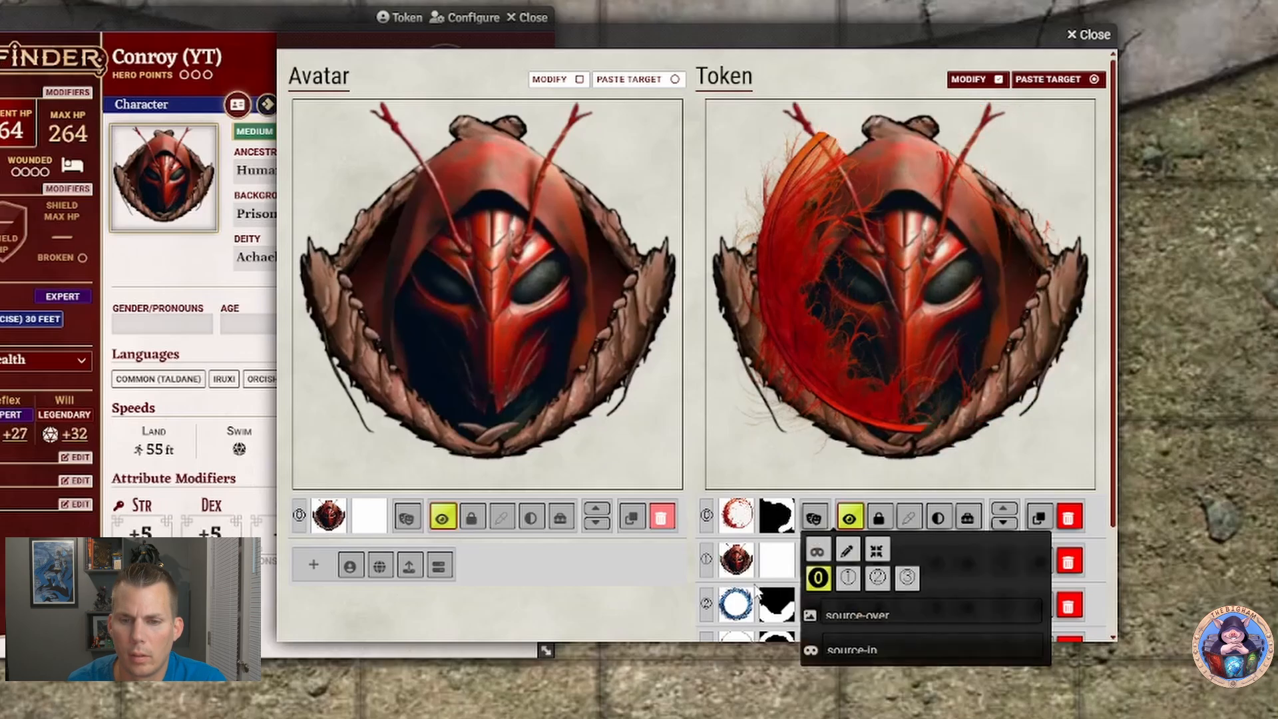
# Step: Try applying mask 0 to the artwork layer, and remove it from that layer again
pyautogui.click(664, 620)
pyautogui.click(814, 566)
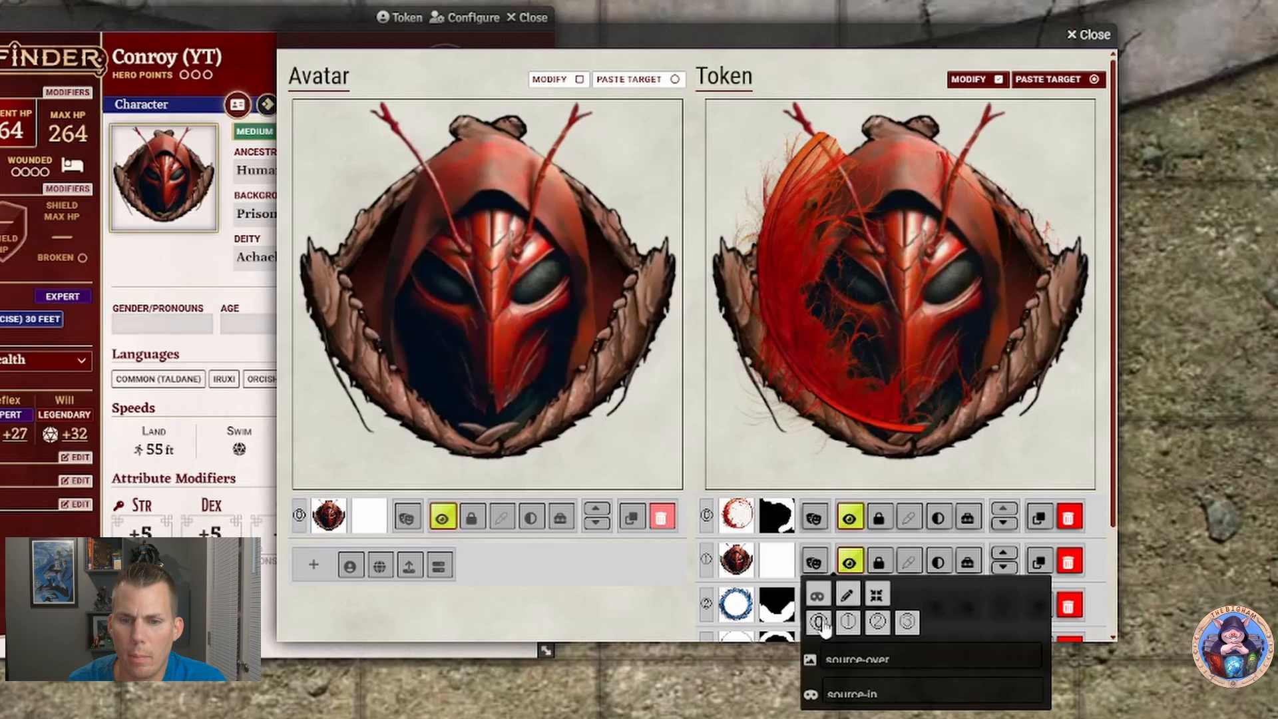
pyautogui.click(819, 623)
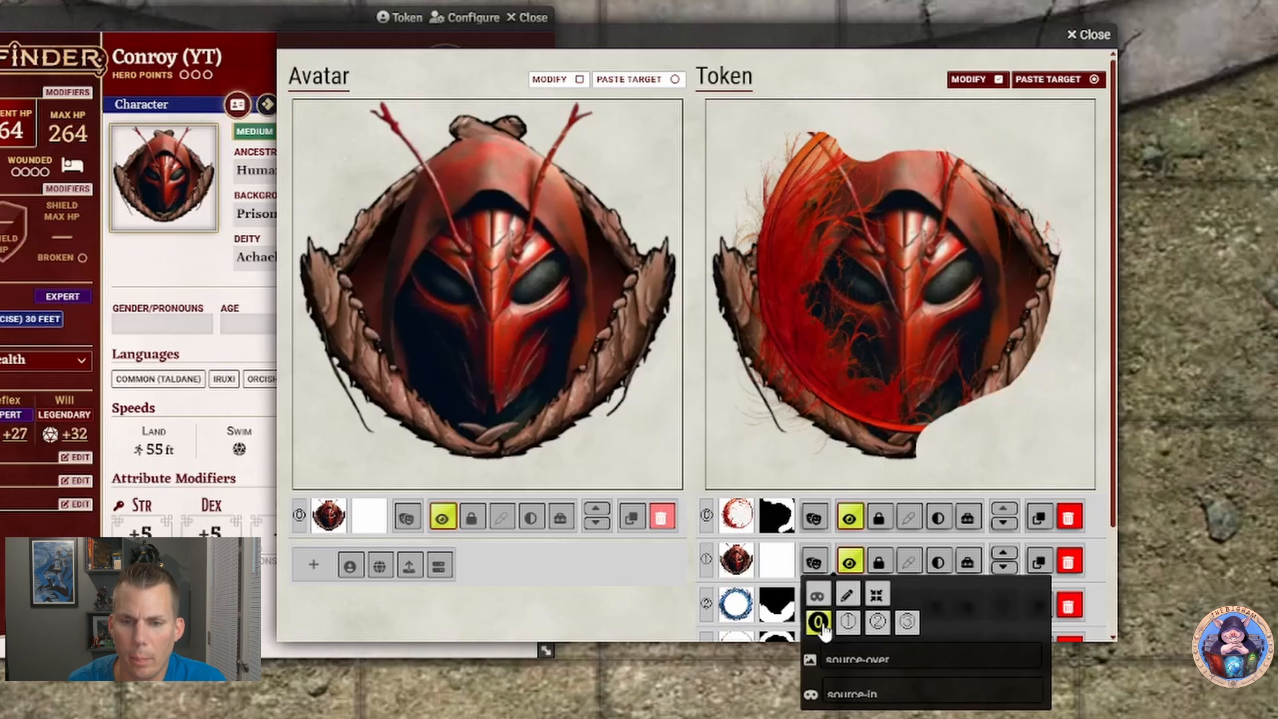
pyautogui.click(818, 623)
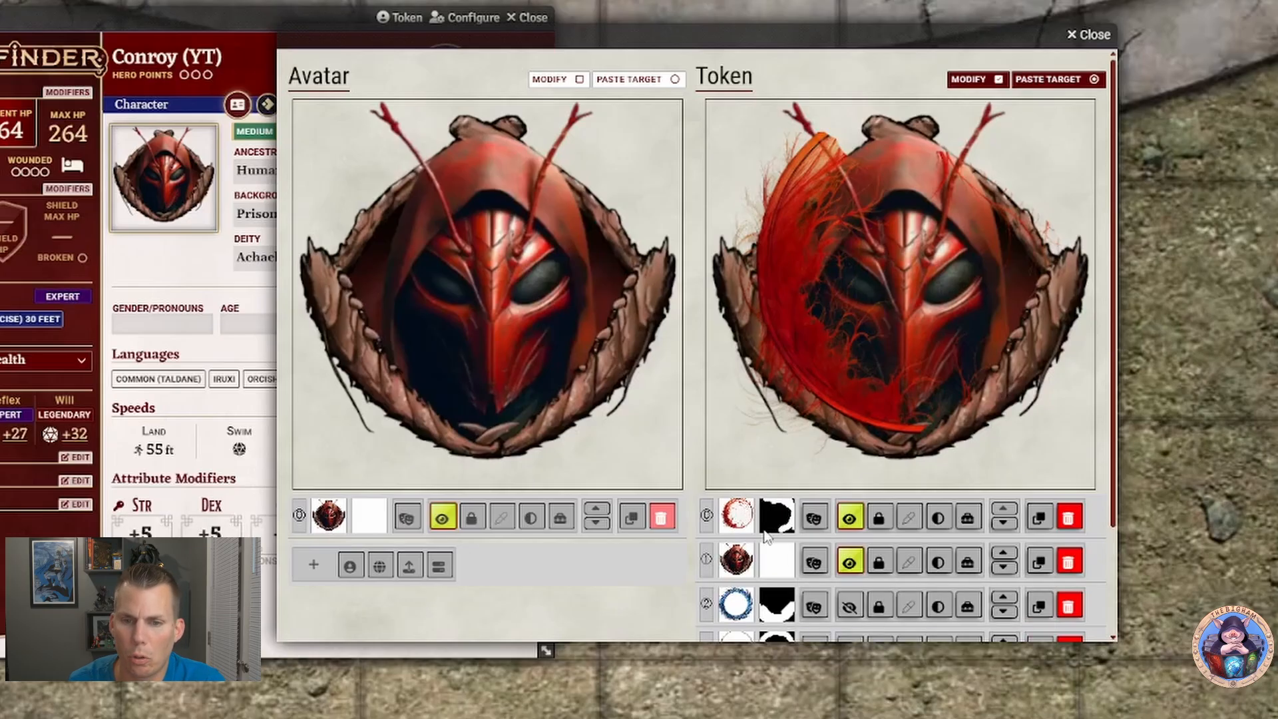
# Step: Unlock and lower the red ring slightly, and refine its custom mask to keep the inner tendrils while erasing the remaining ring band
pyautogui.click(878, 517)
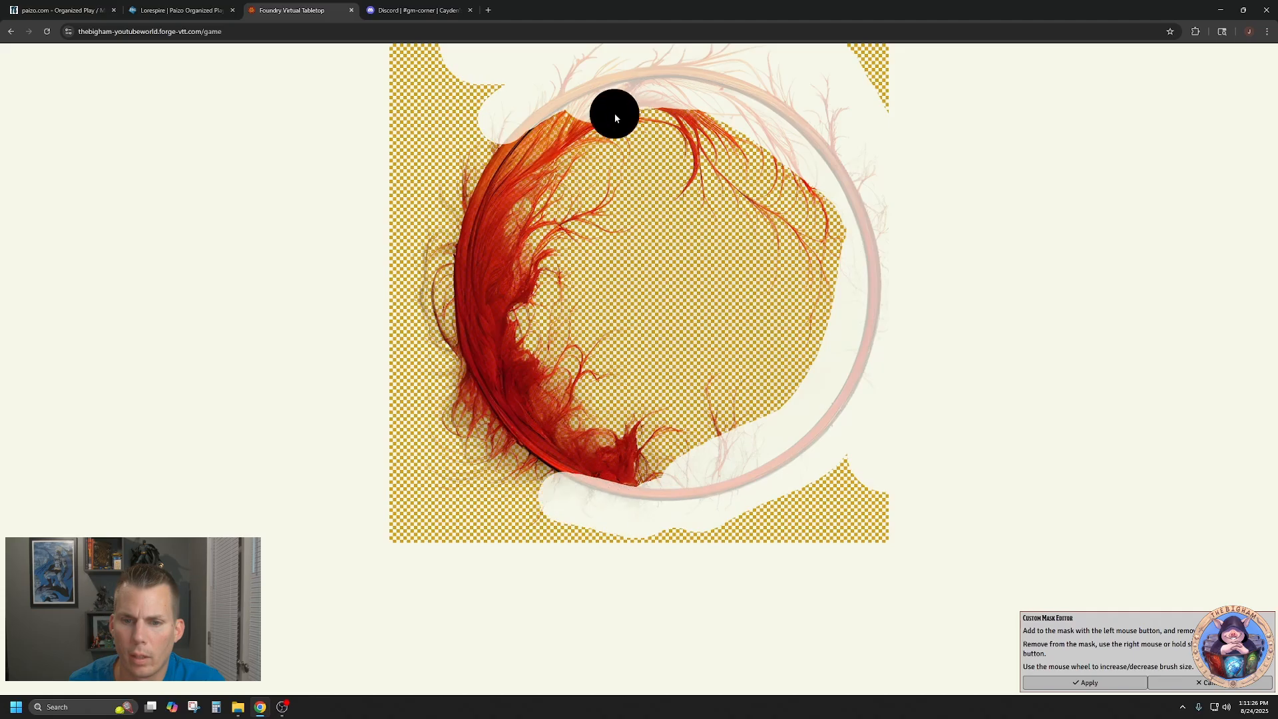
pyautogui.moveTo(613, 113)
pyautogui.mouseDown()
pyautogui.moveTo(745, 128)
pyautogui.moveTo(737, 141)
pyautogui.moveTo(736, 125)
pyautogui.mouseUp()
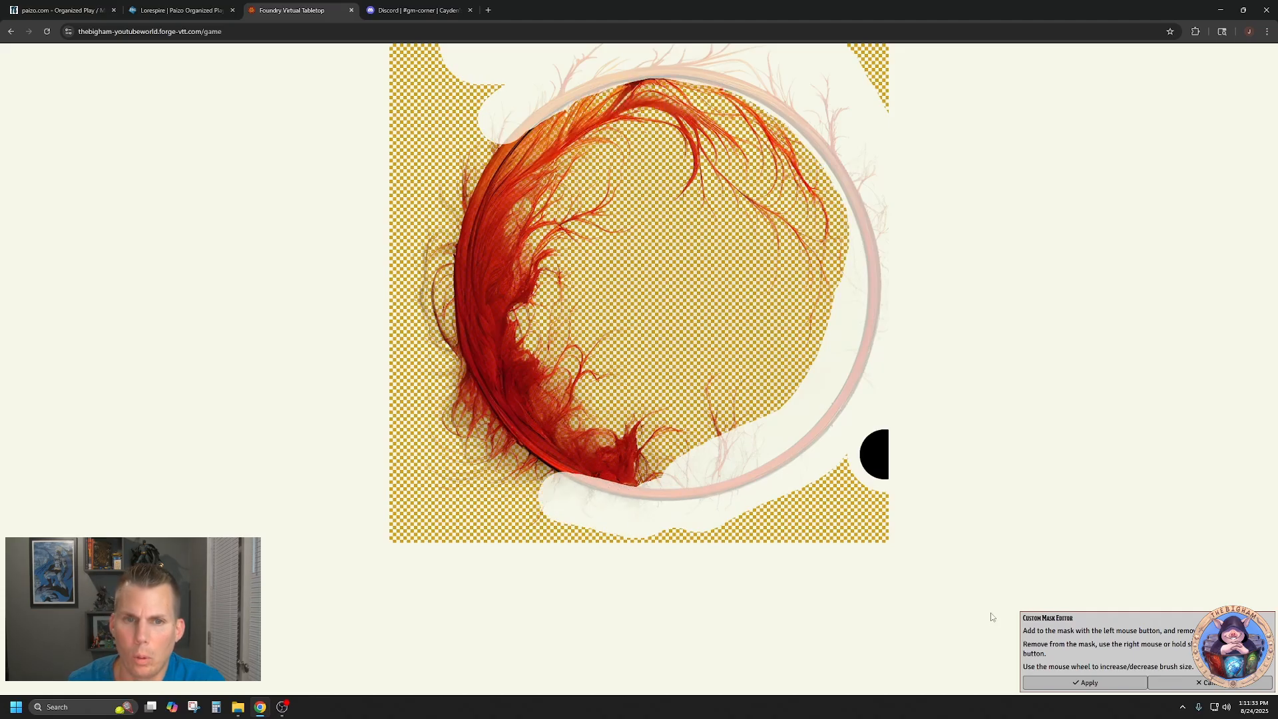
pyautogui.click(1054, 682)
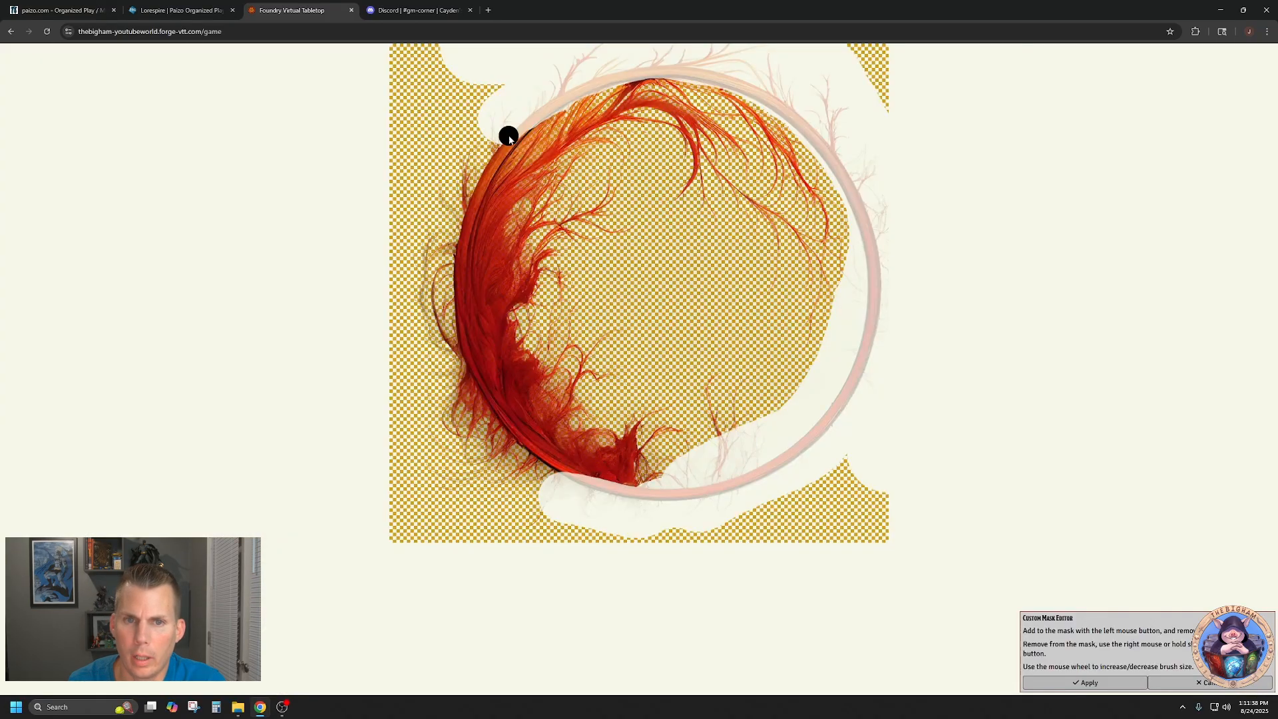
pyautogui.moveTo(507, 134)
pyautogui.mouseDown()
pyautogui.moveTo(419, 288)
pyautogui.moveTo(459, 100)
pyautogui.mouseUp()
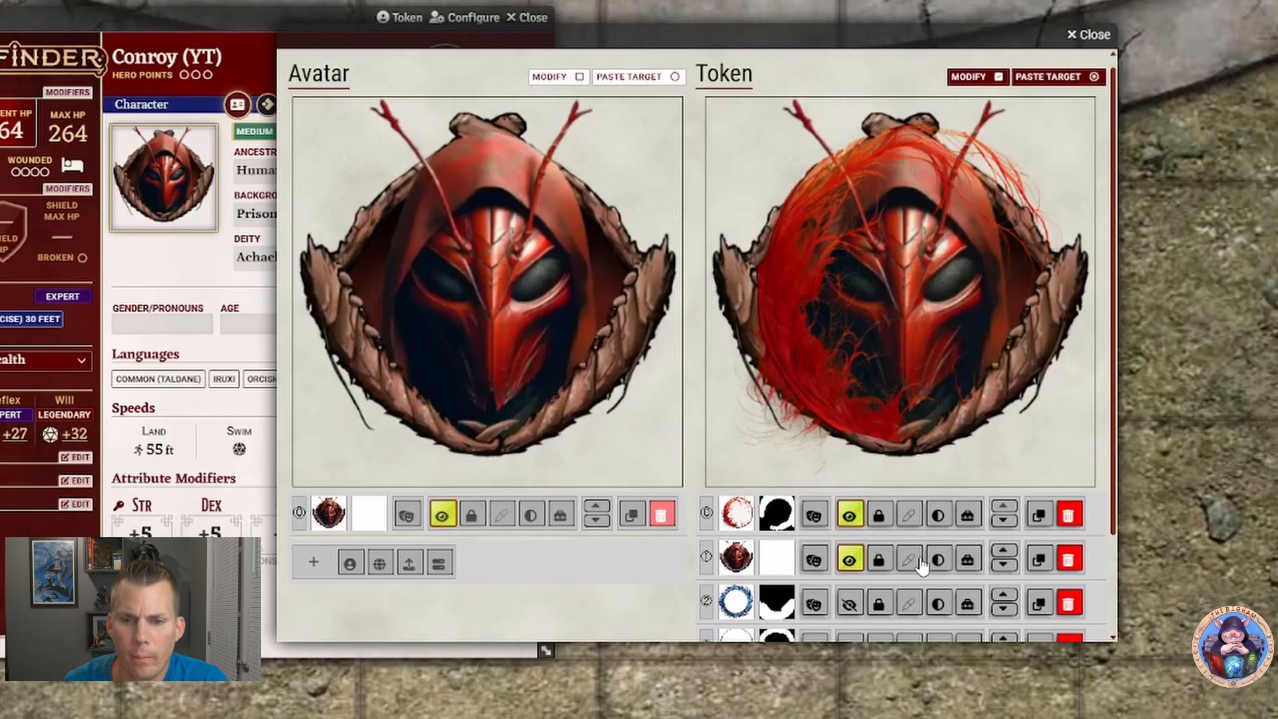
# Step: Make the blue swirl and fire ring layers visible together with the red tendrils and artwork
pyautogui.scroll(-2, 858, 573)
pyautogui.click(851, 522)
pyautogui.click(849, 563)
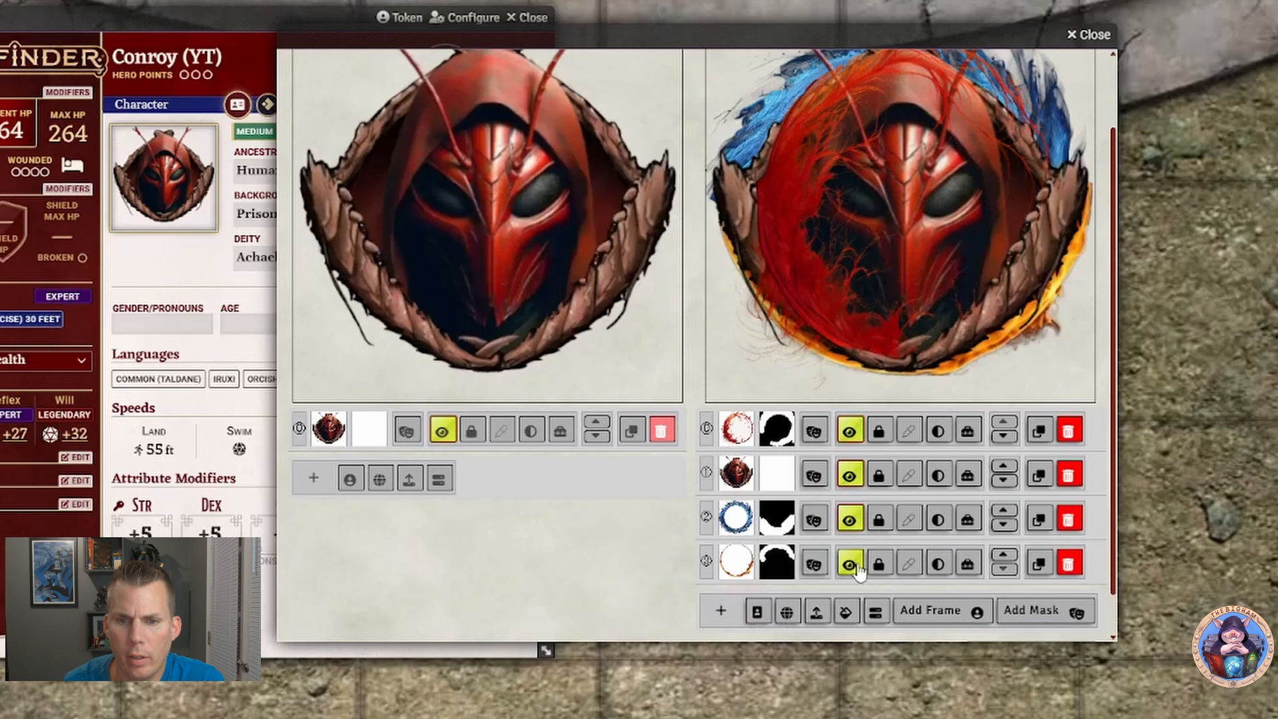
pyautogui.scroll(2, 859, 571)
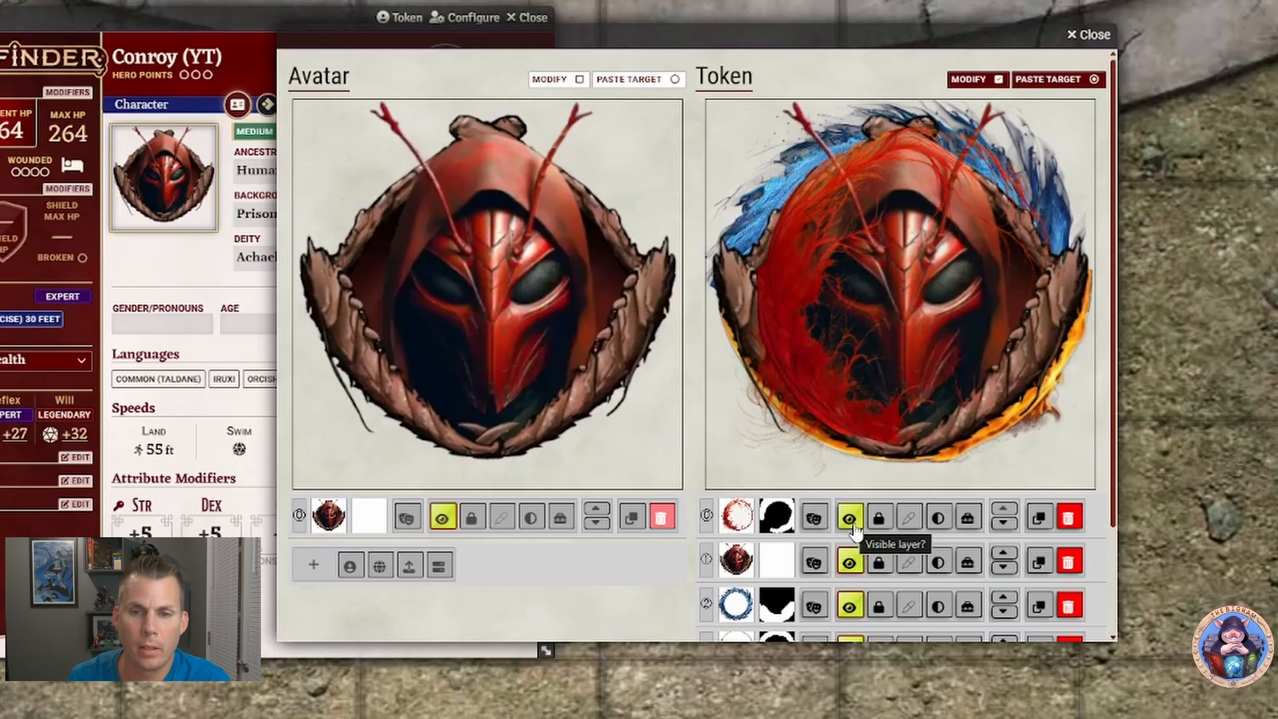
pyautogui.scroll(-2, 825, 535)
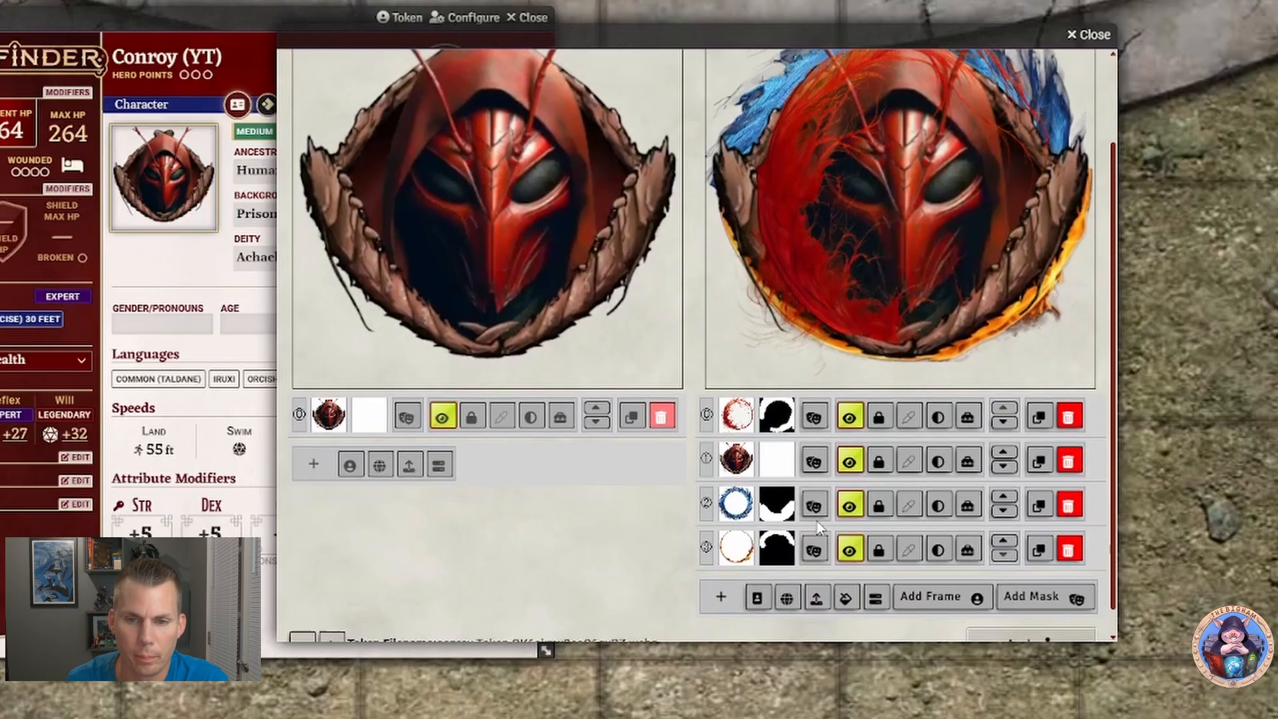
pyautogui.scroll(2, 799, 440)
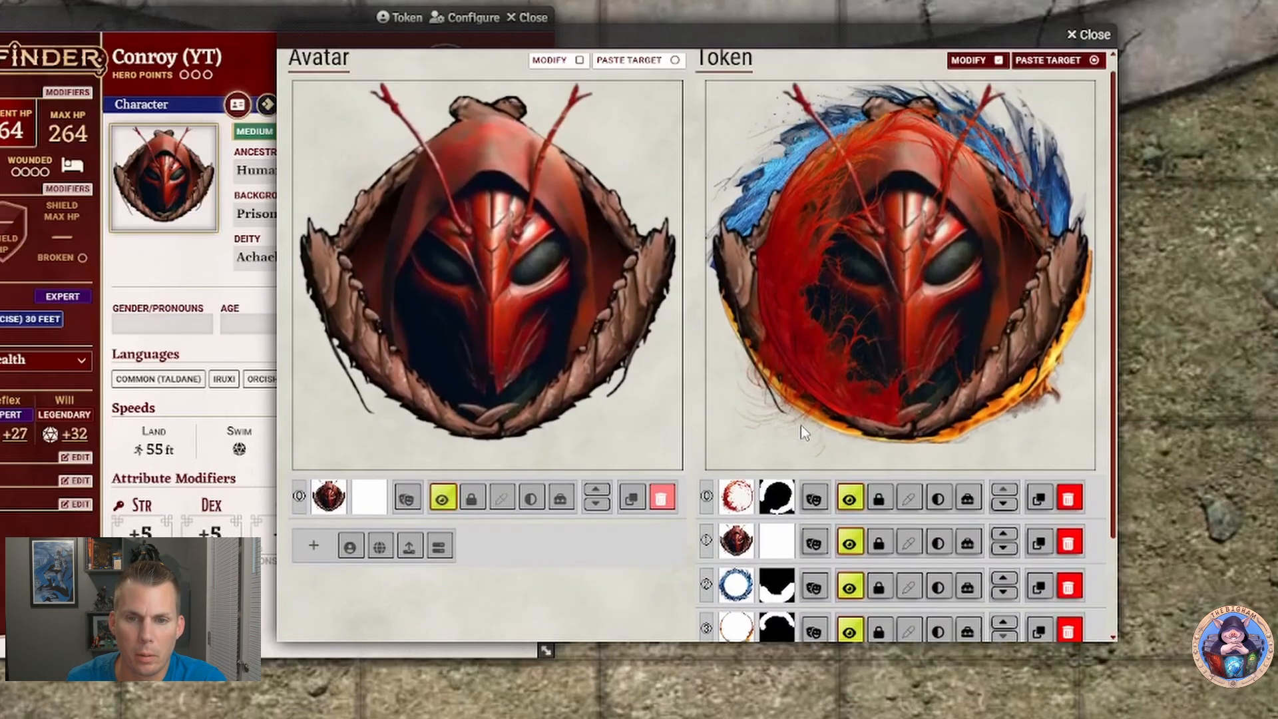
pyautogui.scroll(-2, 900, 290)
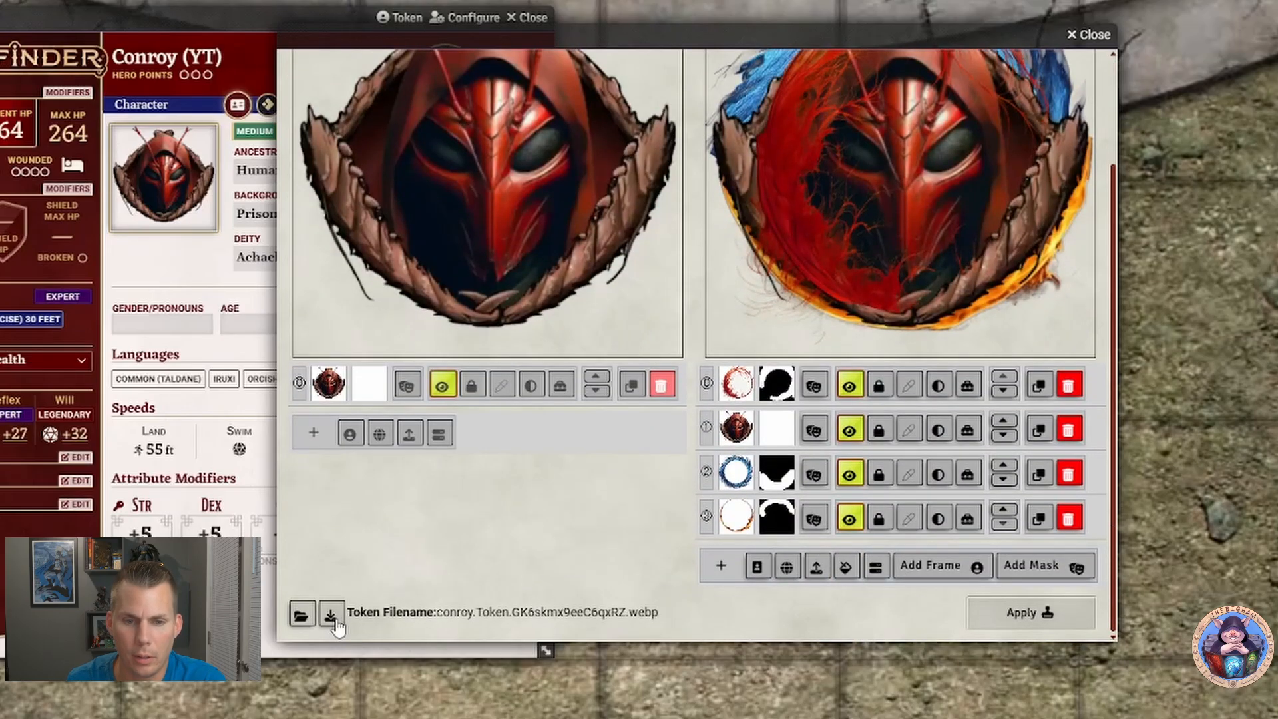
# Step: Toggle the artwork layer off and on, and hide the blue and fire layers to preview the token with only red tendrils
pyautogui.scroll(1, 841, 499)
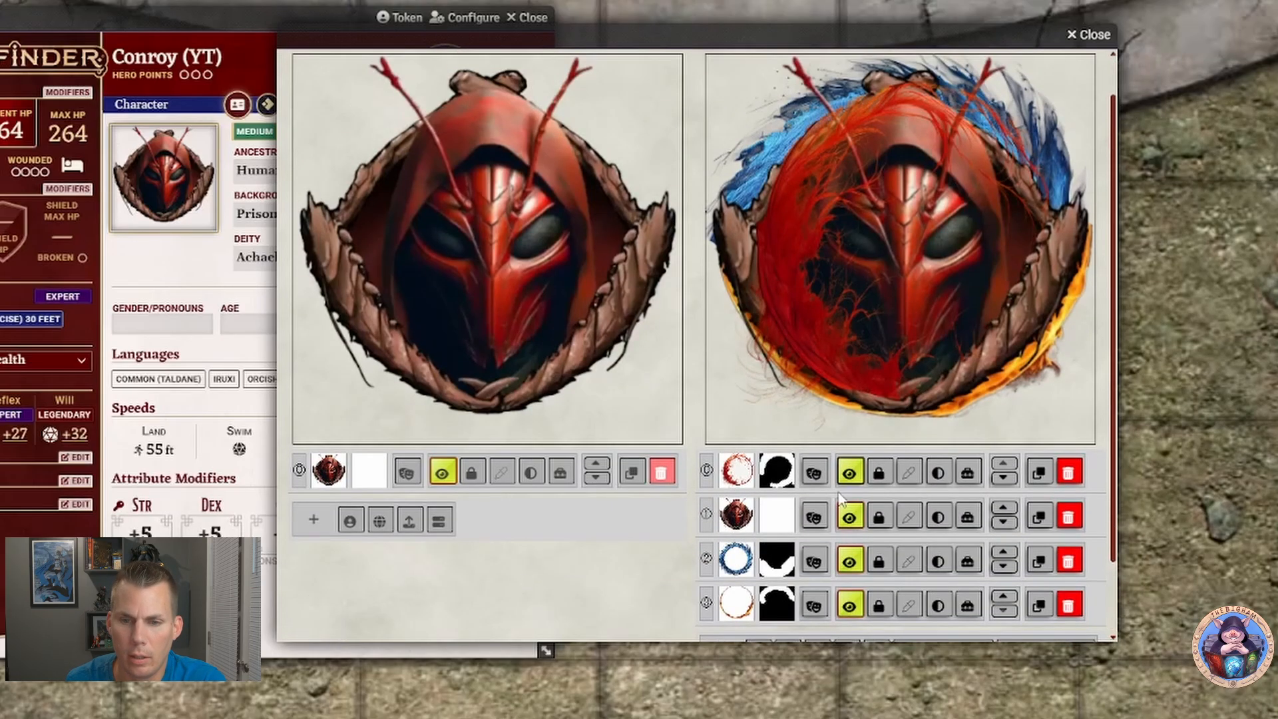
pyautogui.scroll(1, 841, 498)
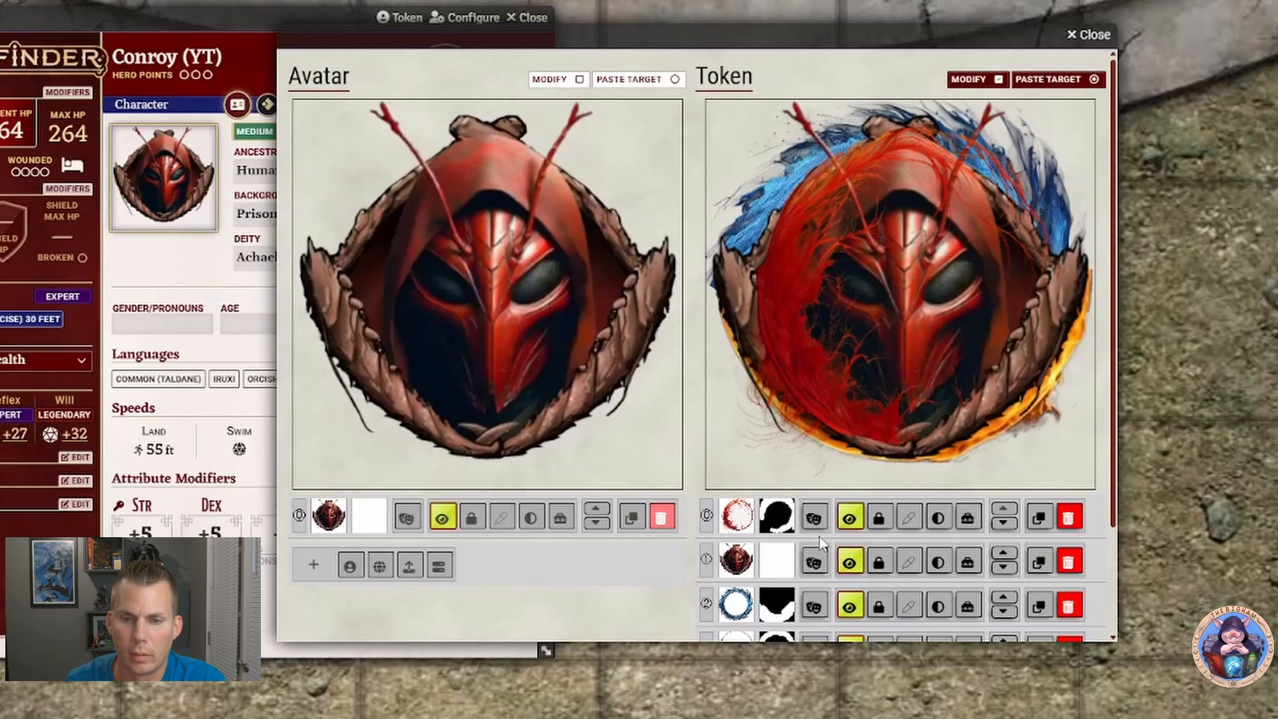
pyautogui.click(846, 563)
pyautogui.click(845, 563)
pyautogui.click(850, 605)
pyautogui.scroll(-2, 850, 619)
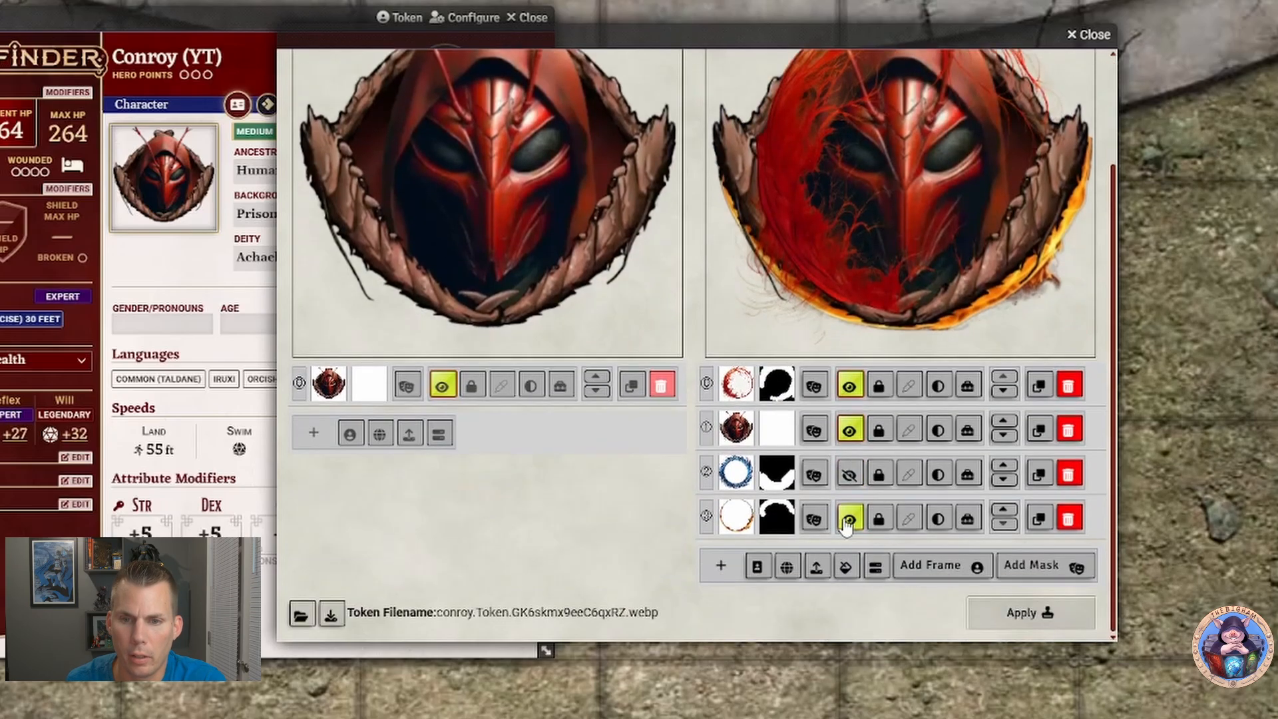
pyautogui.click(849, 519)
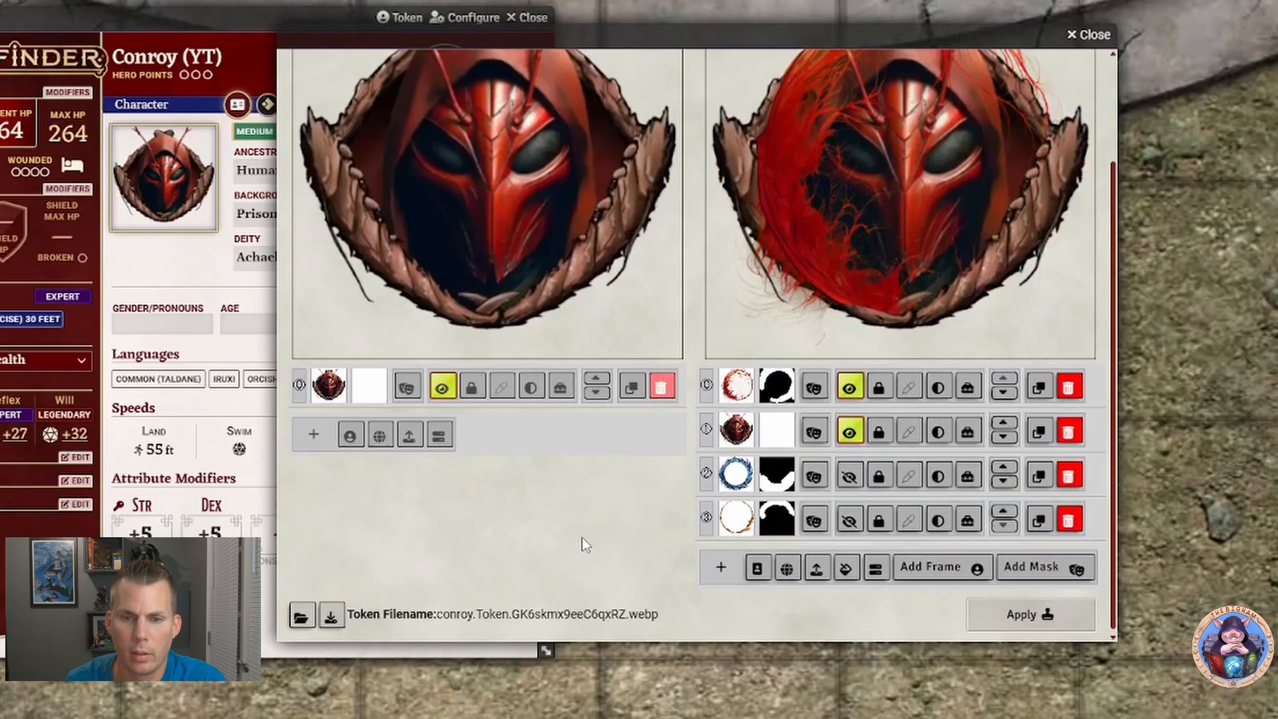
# Step: Hide the red tendrils, preview the blue swirl alone around the artwork, and swap it for the fire ring
pyautogui.scroll(2, 582, 537)
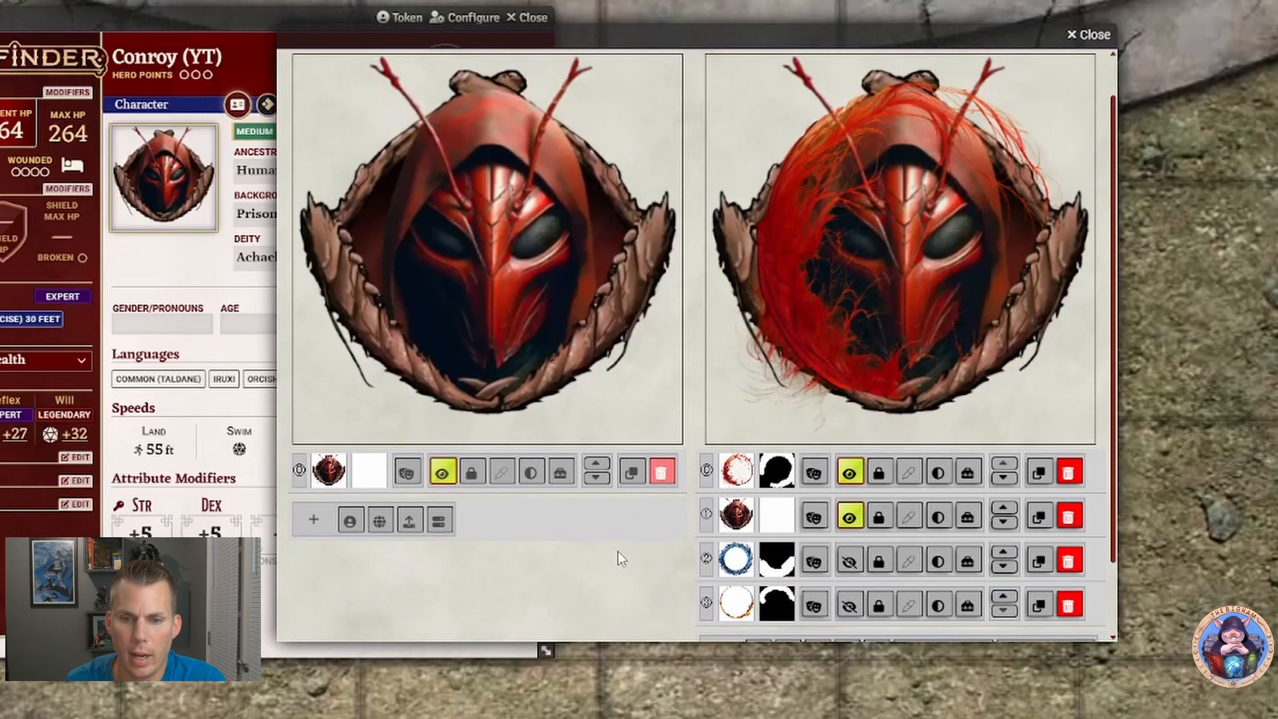
pyautogui.click(846, 471)
pyautogui.click(849, 561)
pyautogui.scroll(-2, 531, 527)
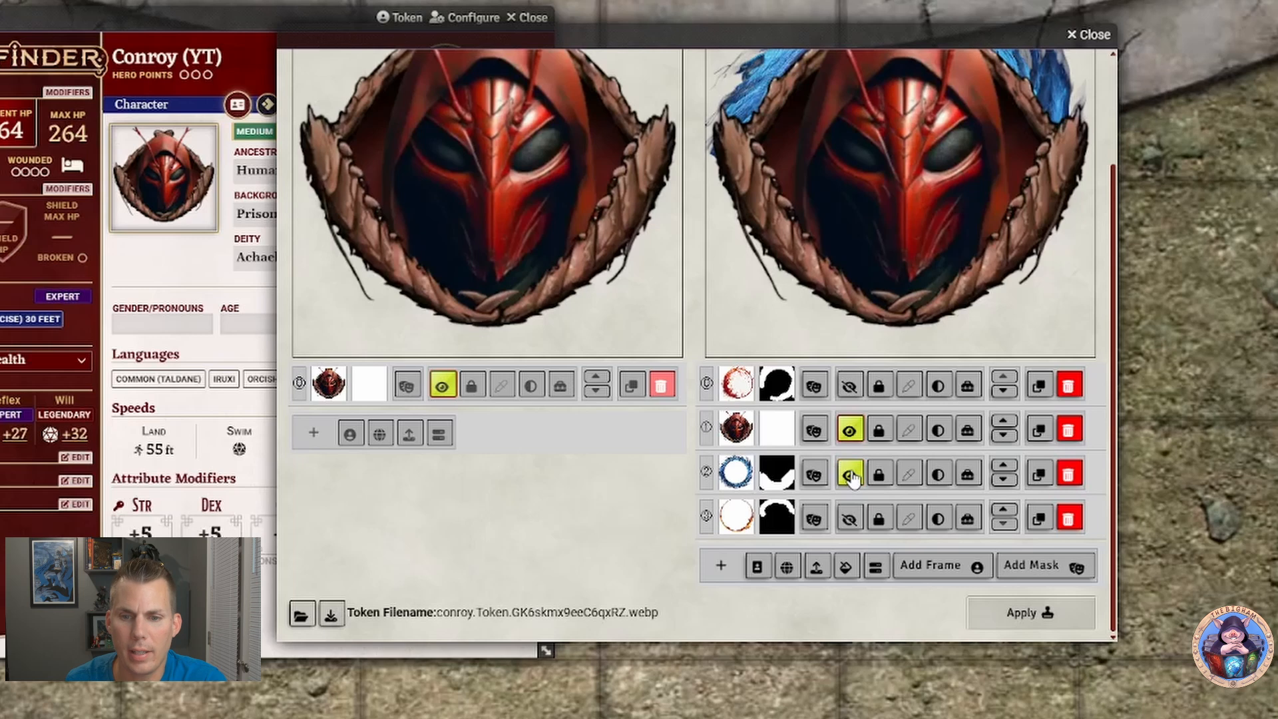
pyautogui.click(849, 474)
pyautogui.scroll(2, 844, 476)
pyautogui.scroll(-2, 846, 482)
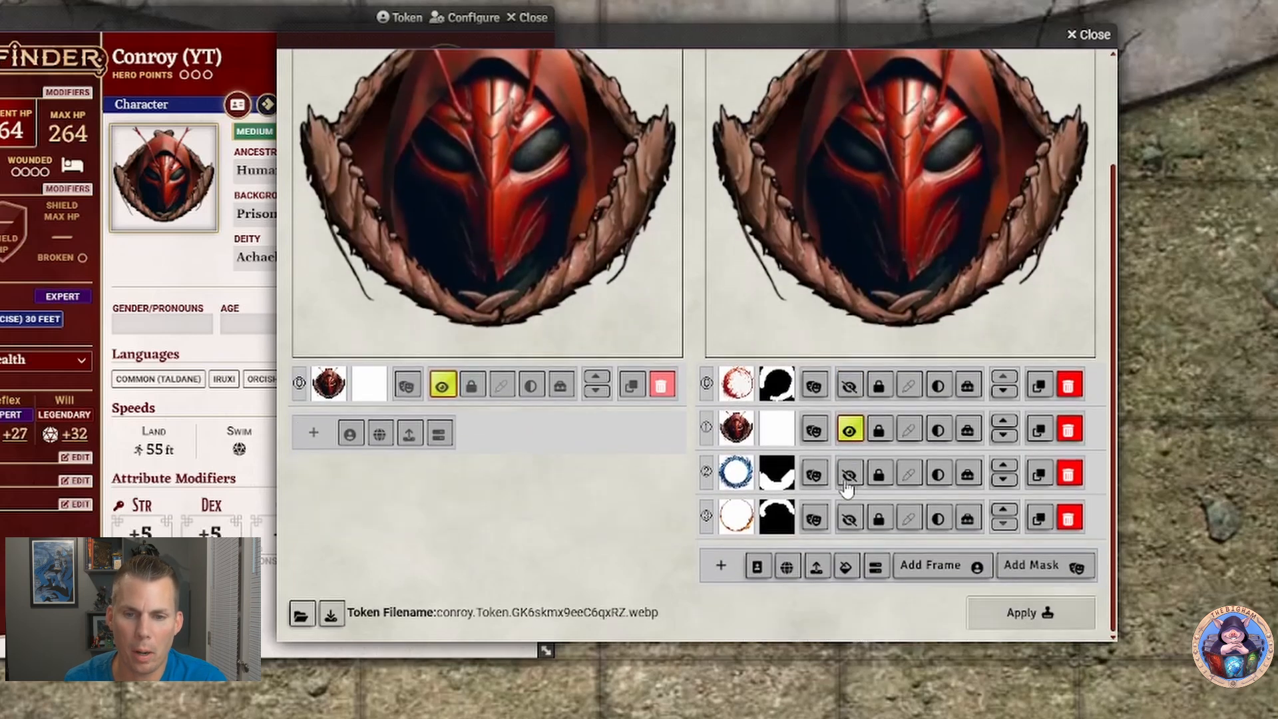
pyautogui.click(850, 518)
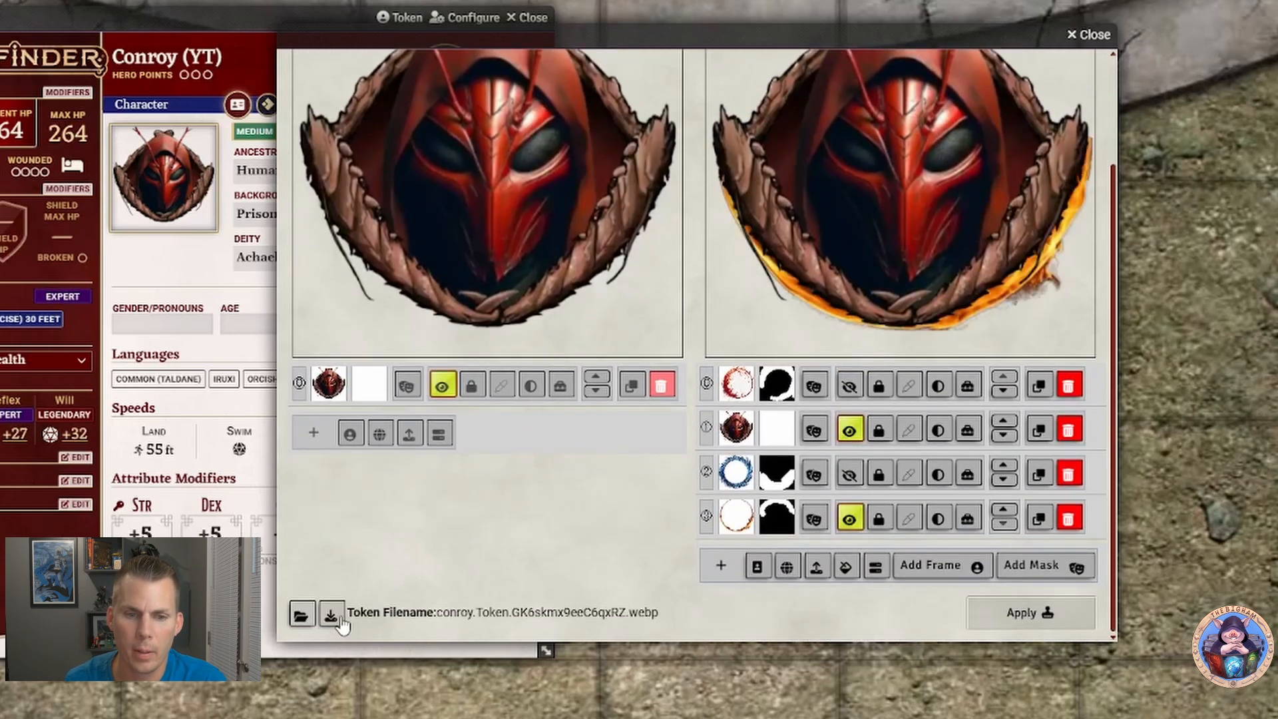
pyautogui.scroll(2, 755, 517)
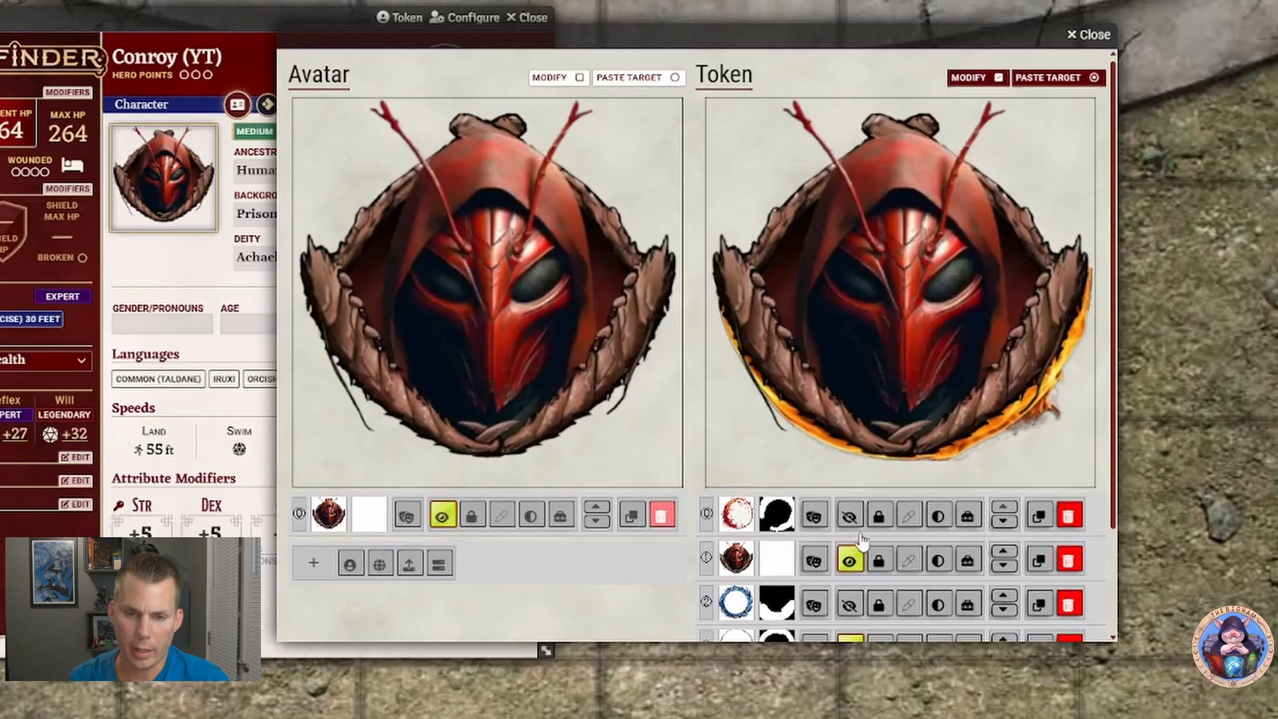
pyautogui.scroll(-2, 857, 533)
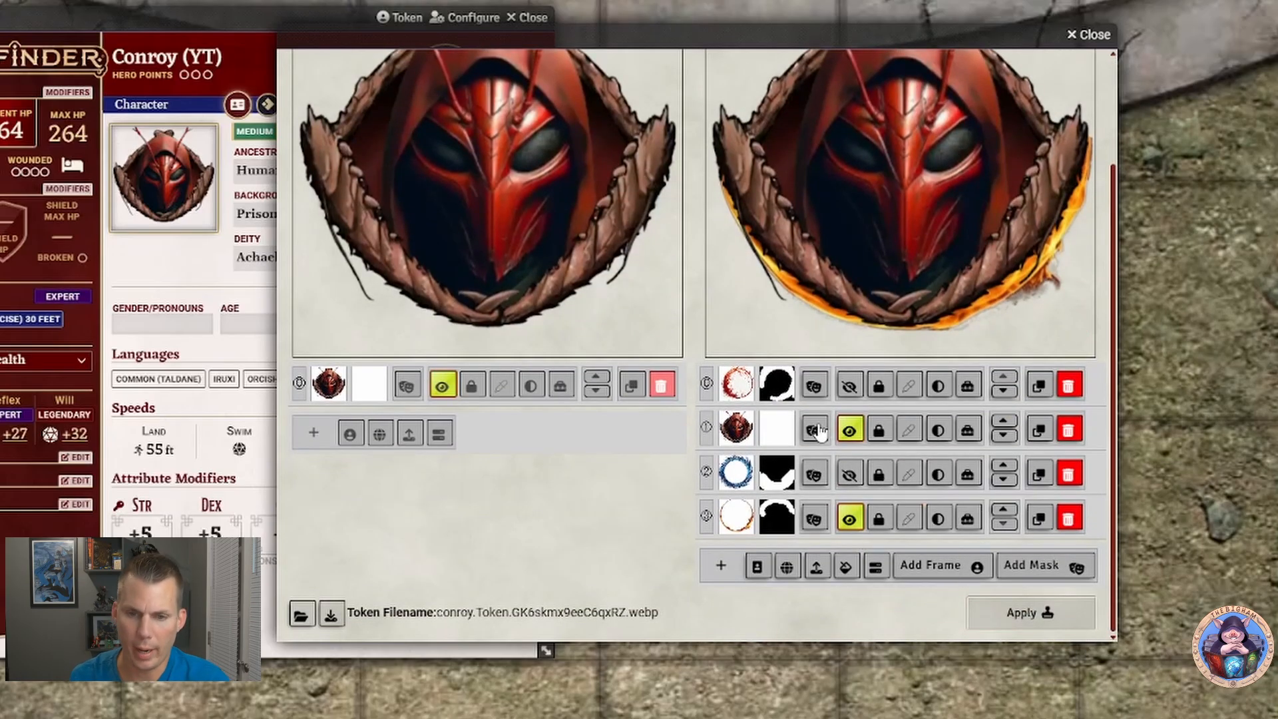
pyautogui.scroll(1, 828, 431)
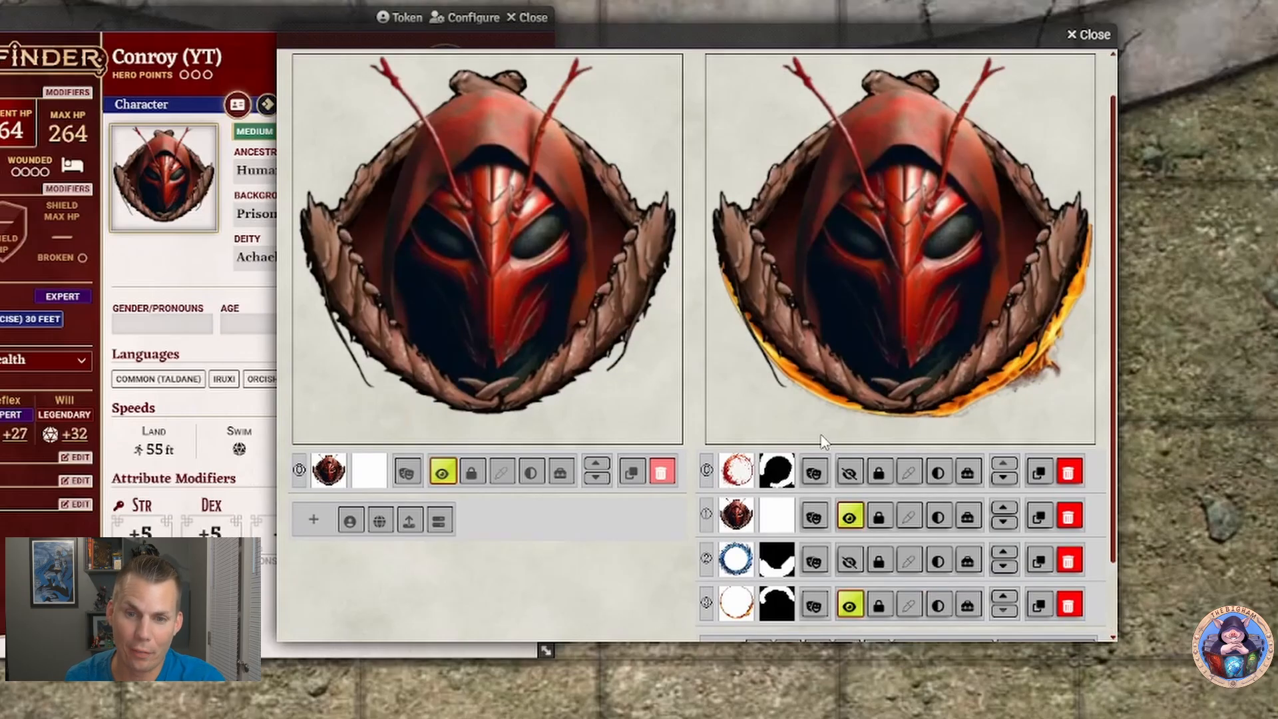
# Step: Preview the blue swirl combined with the fire ring, and replace the blue swirl with the red tendrils
pyautogui.scroll(-1, 825, 443)
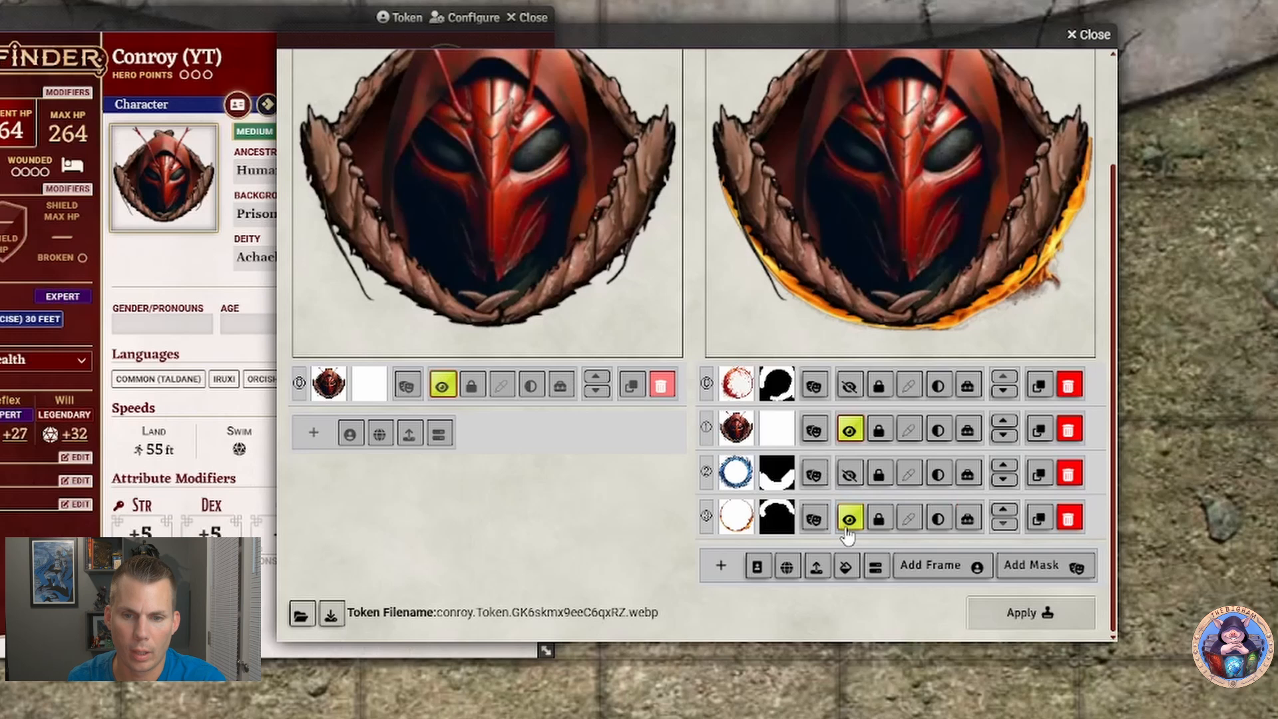
pyautogui.click(849, 473)
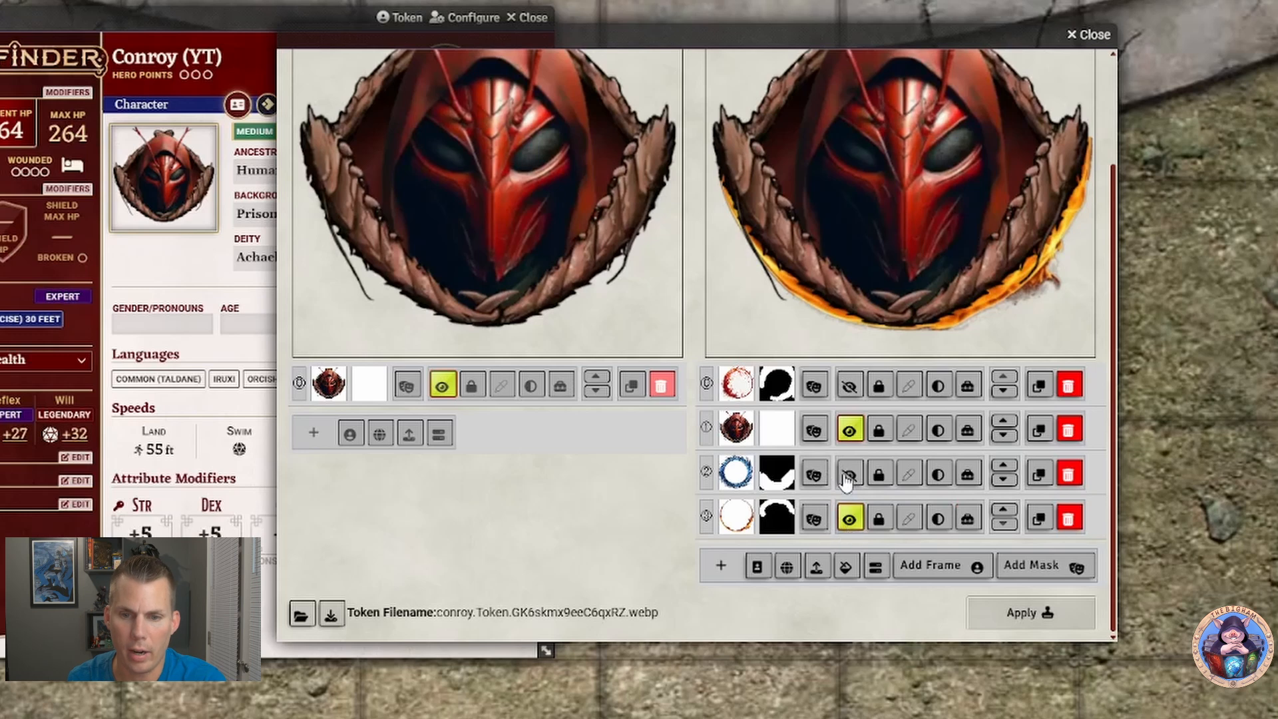
pyautogui.click(331, 613)
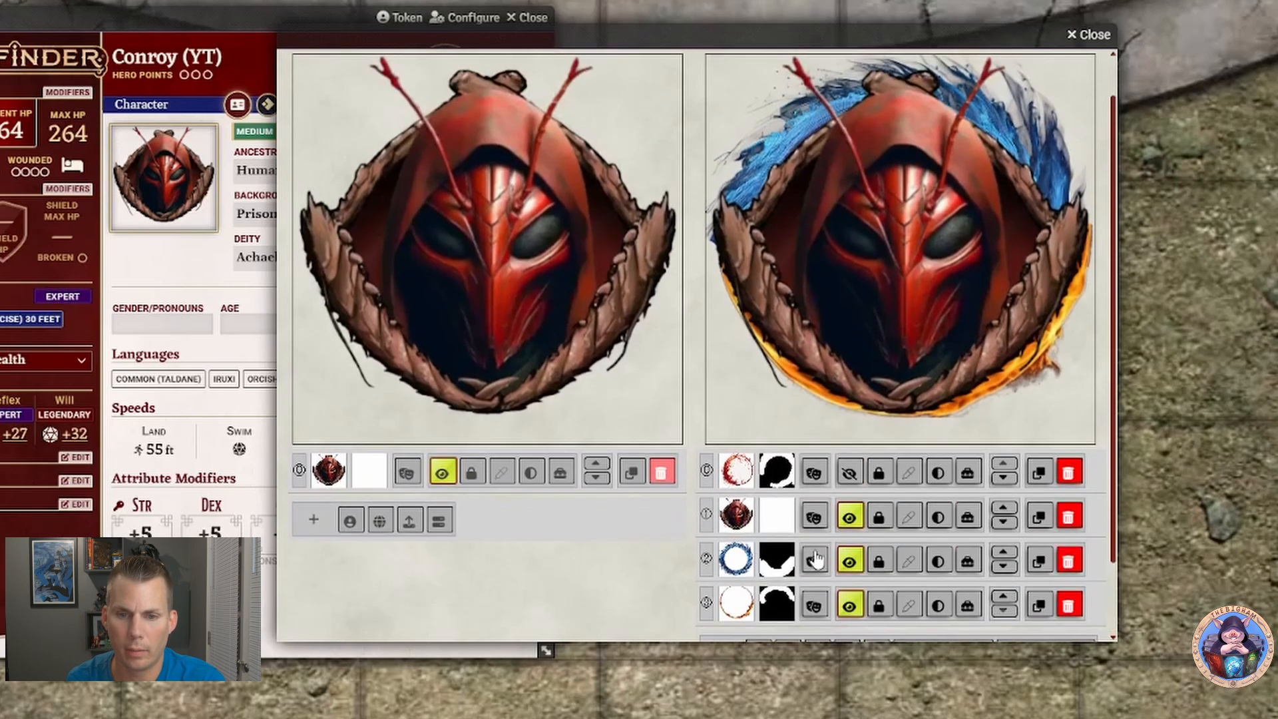
pyautogui.click(849, 561)
pyautogui.click(848, 472)
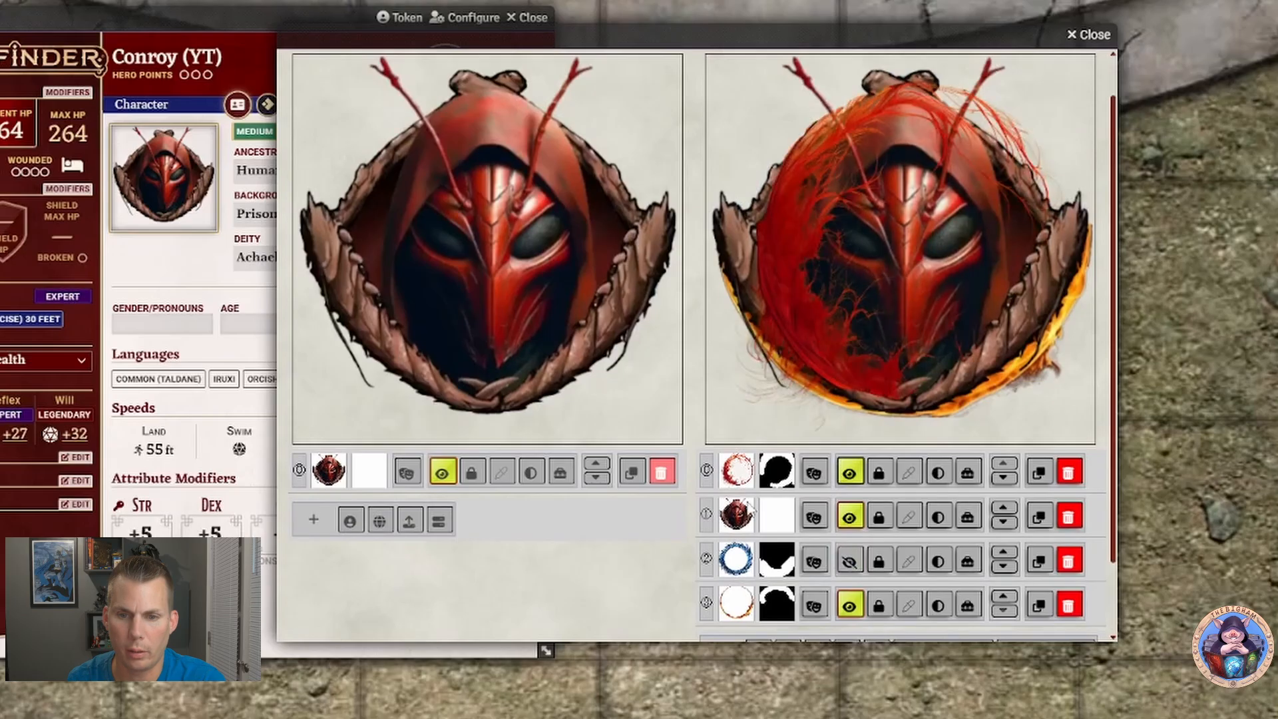
# Step: Hide the fire ring layer and show the blue swirl layer alongside the red tendrils
pyautogui.scroll(-2, 485, 556)
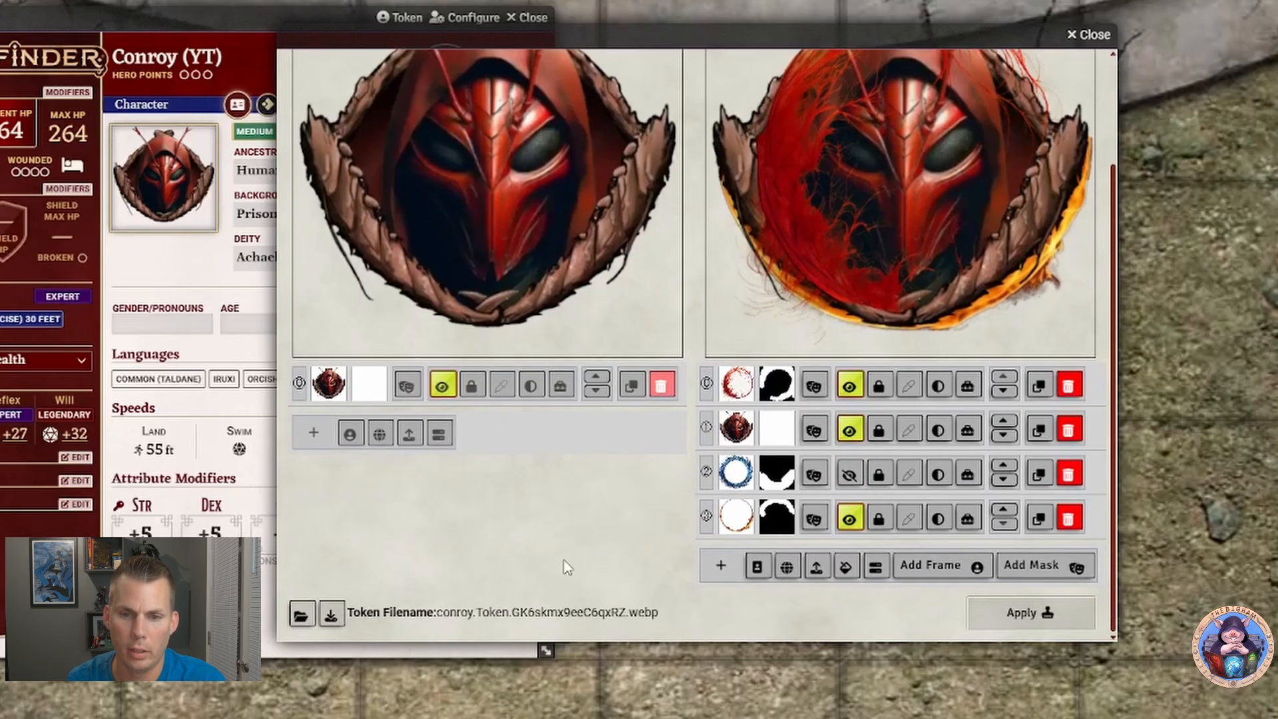
pyautogui.click(848, 518)
pyautogui.click(846, 480)
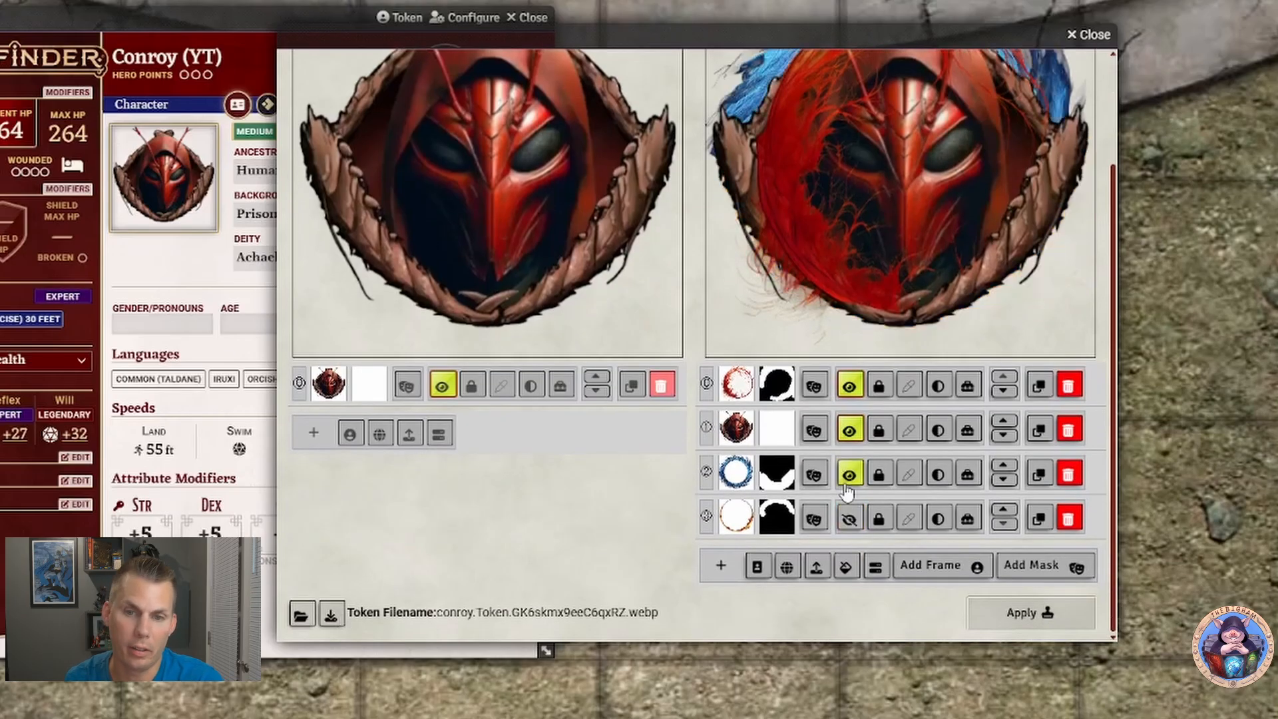
pyautogui.scroll(-2, 408, 594)
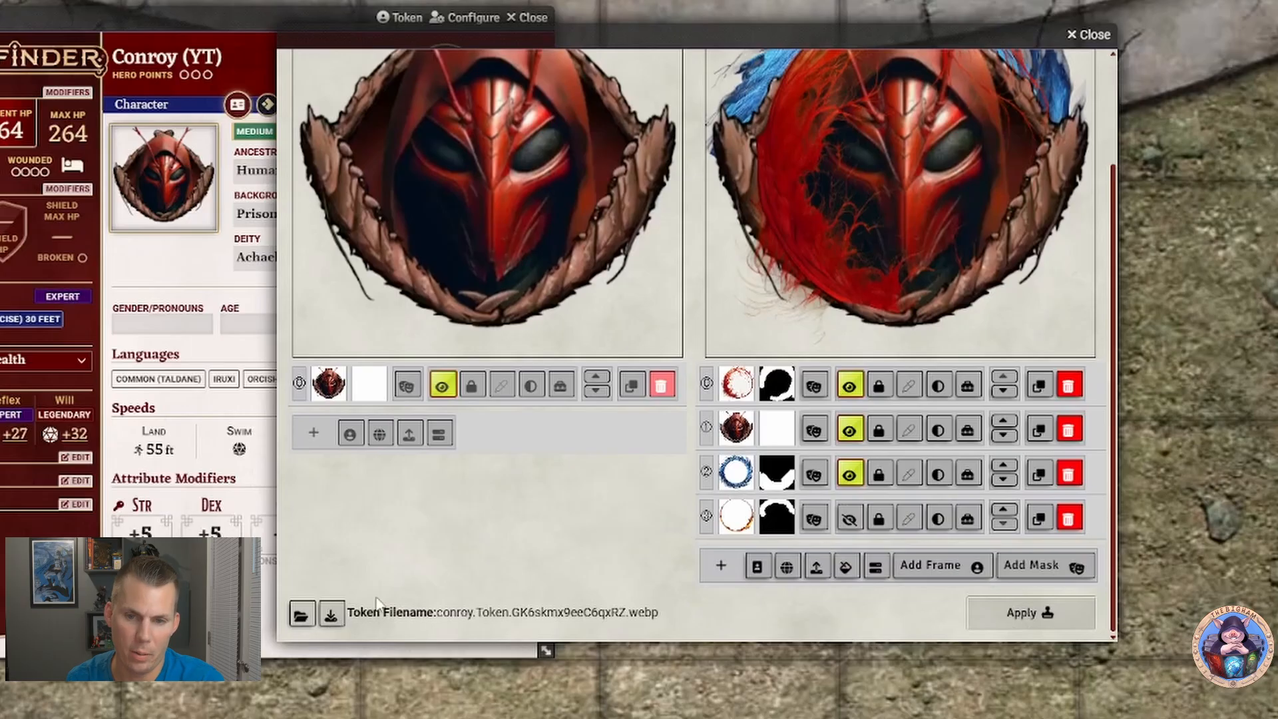